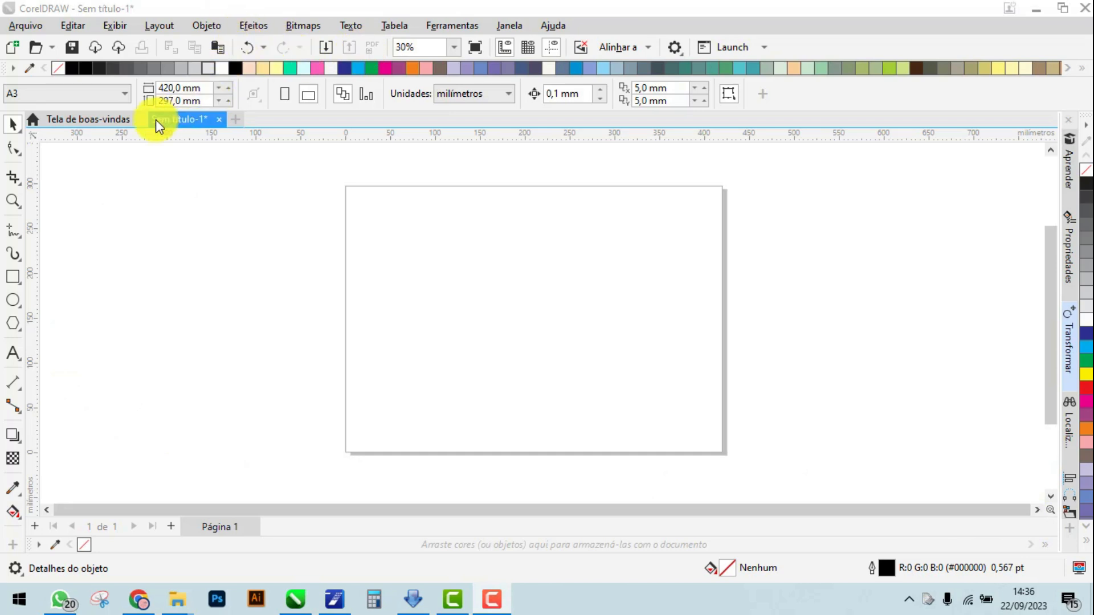
left_click(21, 283)
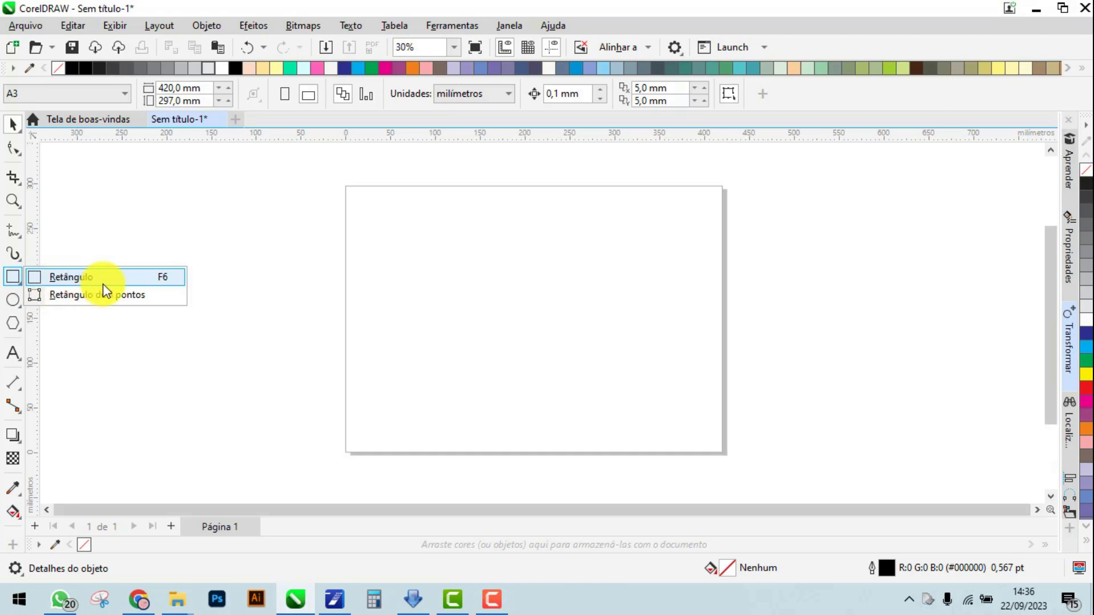
left_click(17, 305)
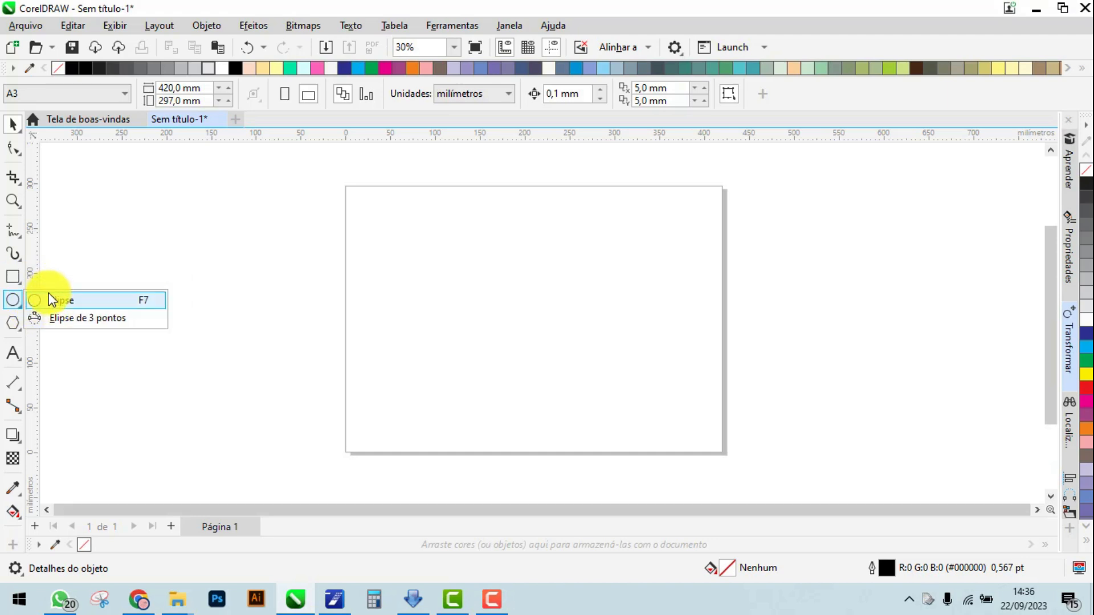
left_click(16, 329)
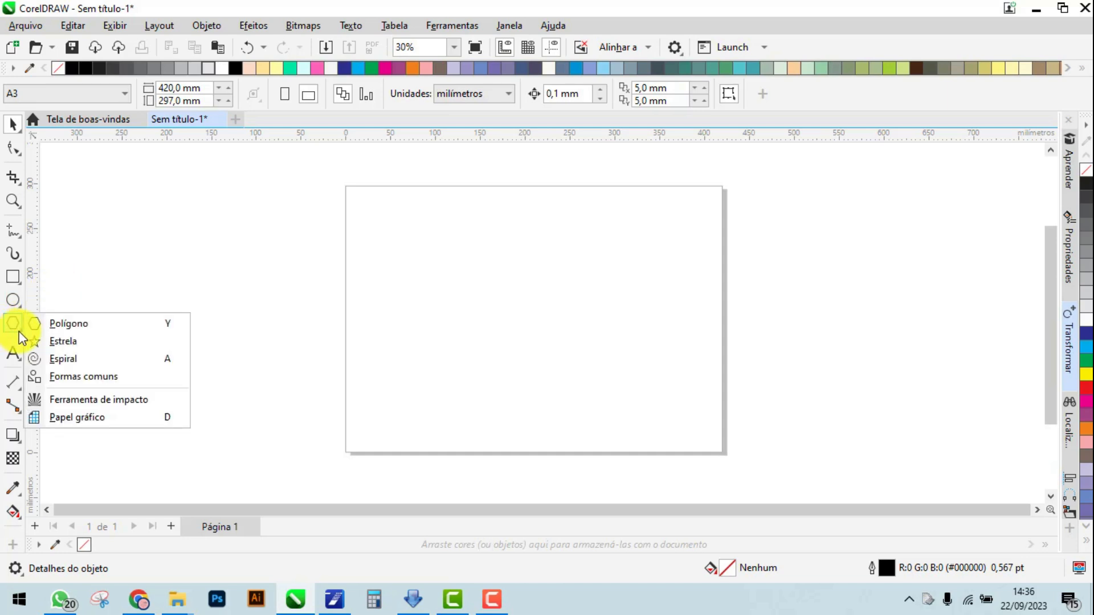
mouse_move(14, 285)
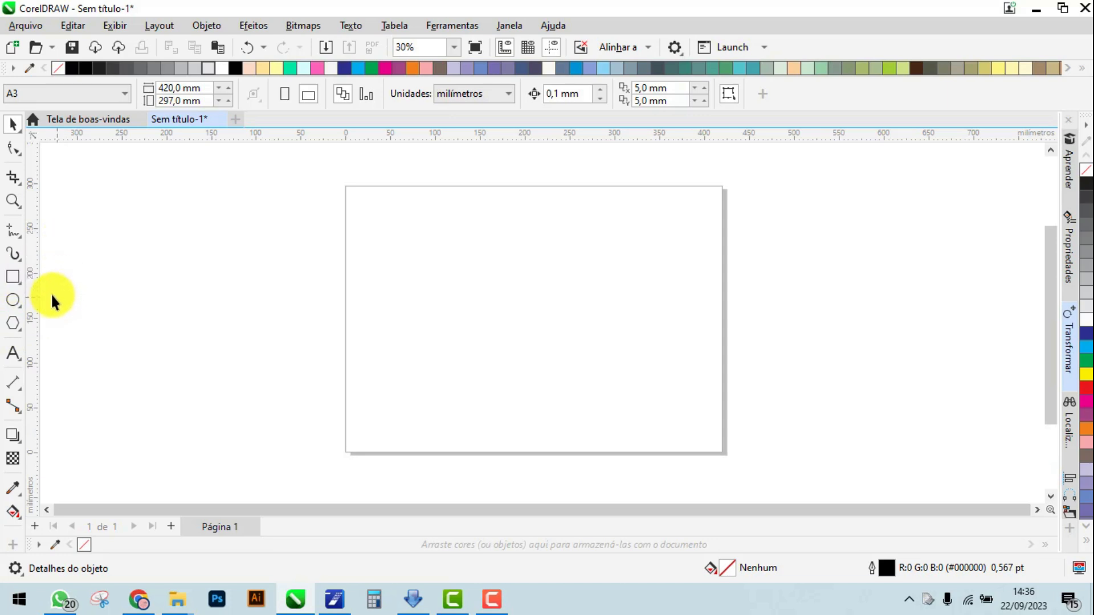
Draw a rectangle about 137 mm wide and 103 mm high in the page's upper-left area with the Rectangle tool
left_click(20, 290)
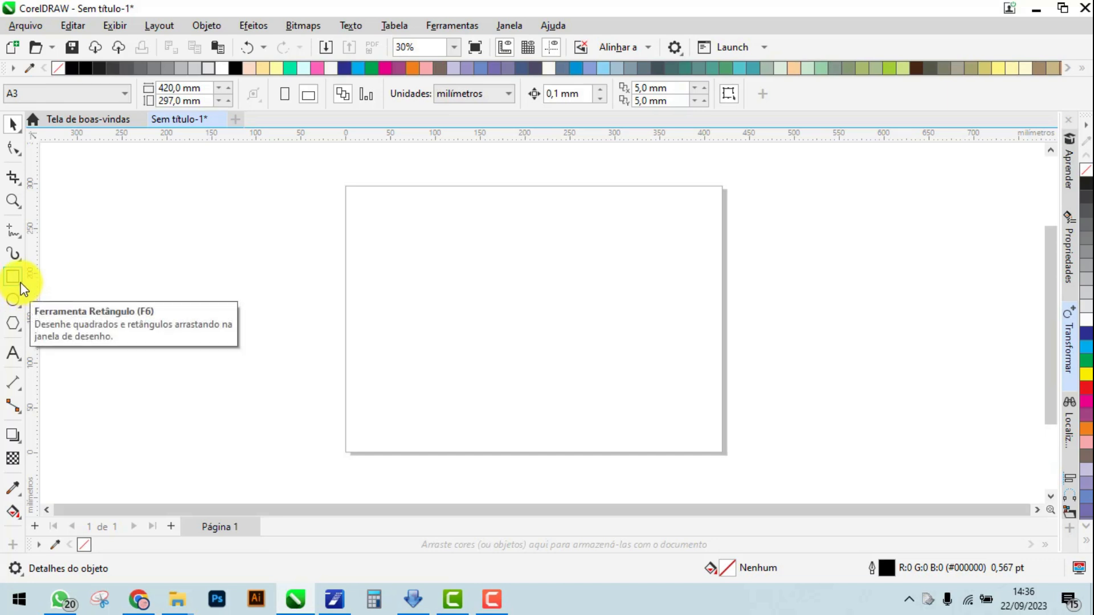
left_click(22, 291)
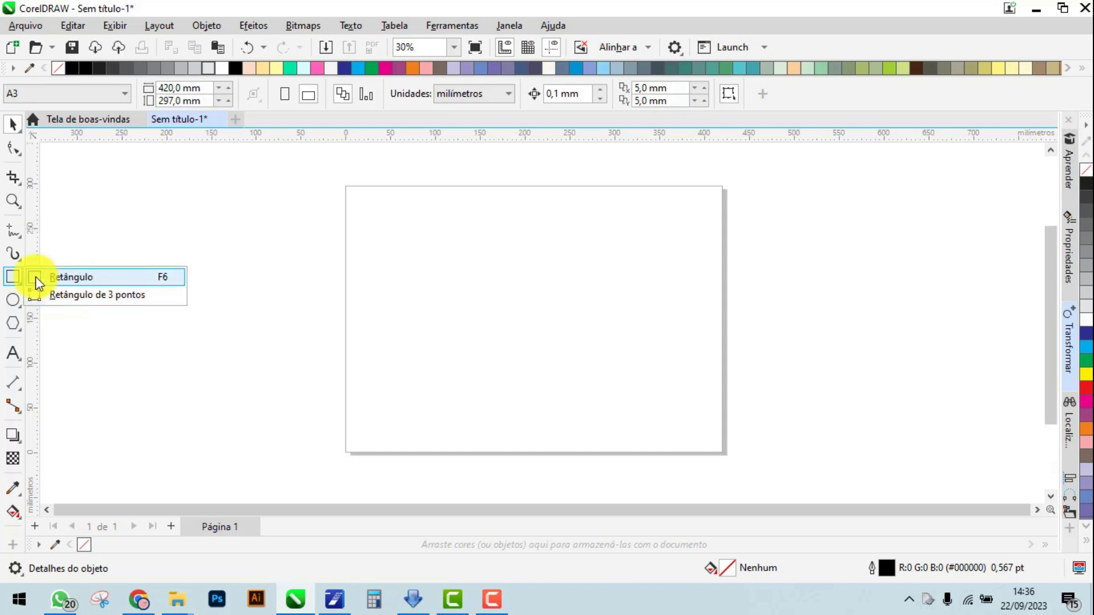
left_click(66, 280)
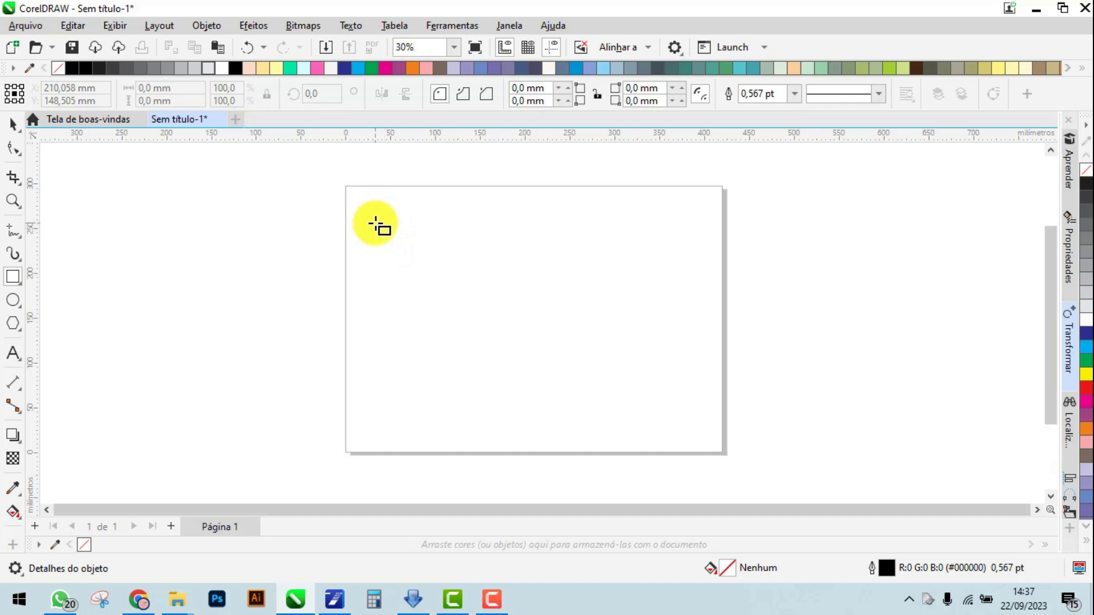
left_click_drag(376, 226, 376, 226)
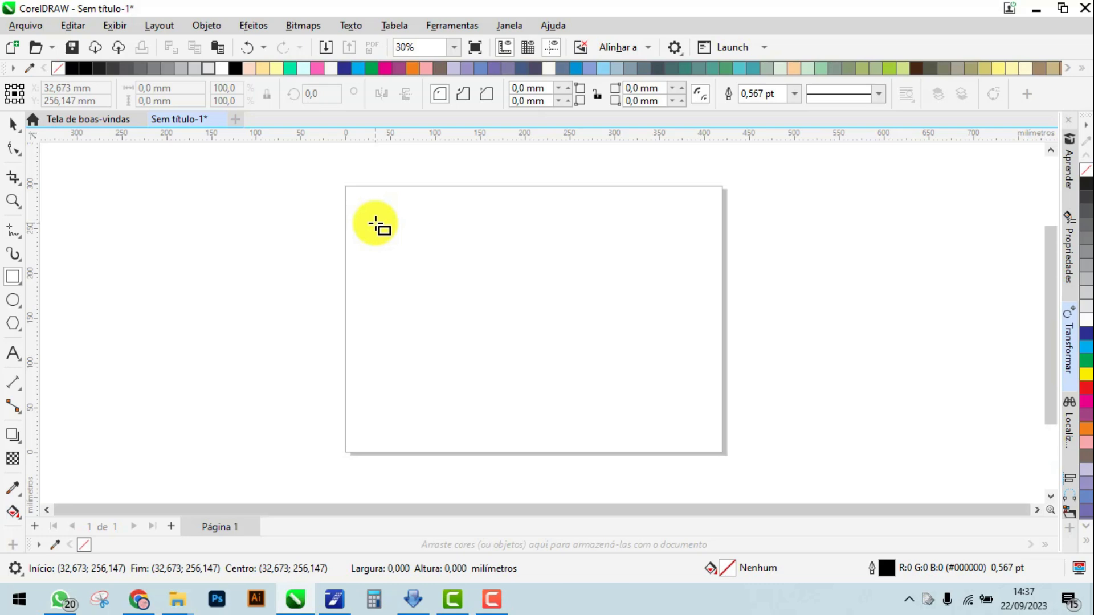
left_click_drag(376, 225, 498, 314)
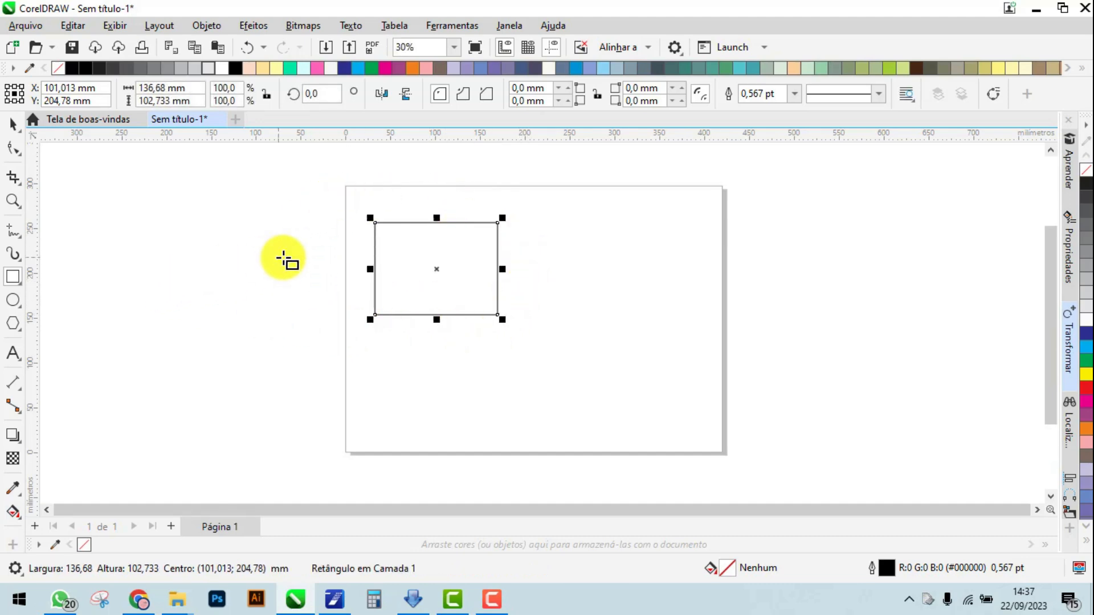
Draw five more rectangles of varied sizes, three on the page and two beside its left edge
left_click_drag(544, 226, 718, 292)
left_click_drag(134, 175, 308, 358)
mouse_move(424, 404)
left_mouse_down()
mouse_move(568, 418)
mouse_move(589, 366)
left_mouse_up()
left_click_drag(647, 339, 701, 400)
mouse_move(335, 405)
left_mouse_down()
mouse_move(251, 437)
mouse_move(252, 415)
mouse_move(348, 345)
mouse_move(359, 283)
mouse_move(357, 460)
mouse_move(276, 440)
mouse_move(212, 439)
mouse_move(399, 446)
mouse_move(282, 447)
left_mouse_up()
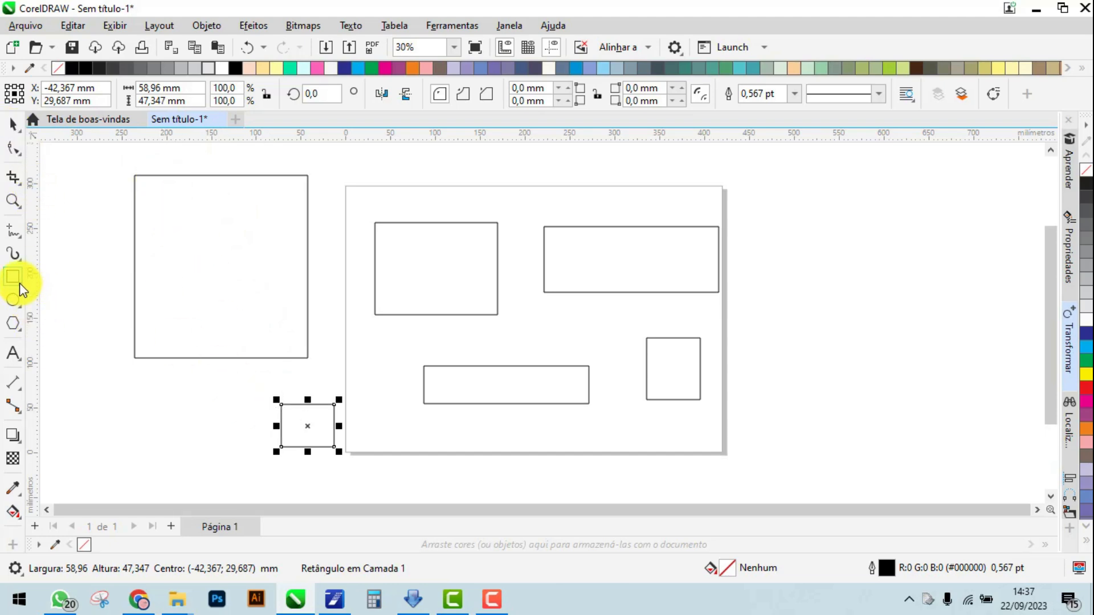
Resize the rectangle in the page's upper-left area to 200 mm wide and 100 mm high
left_click(13, 125)
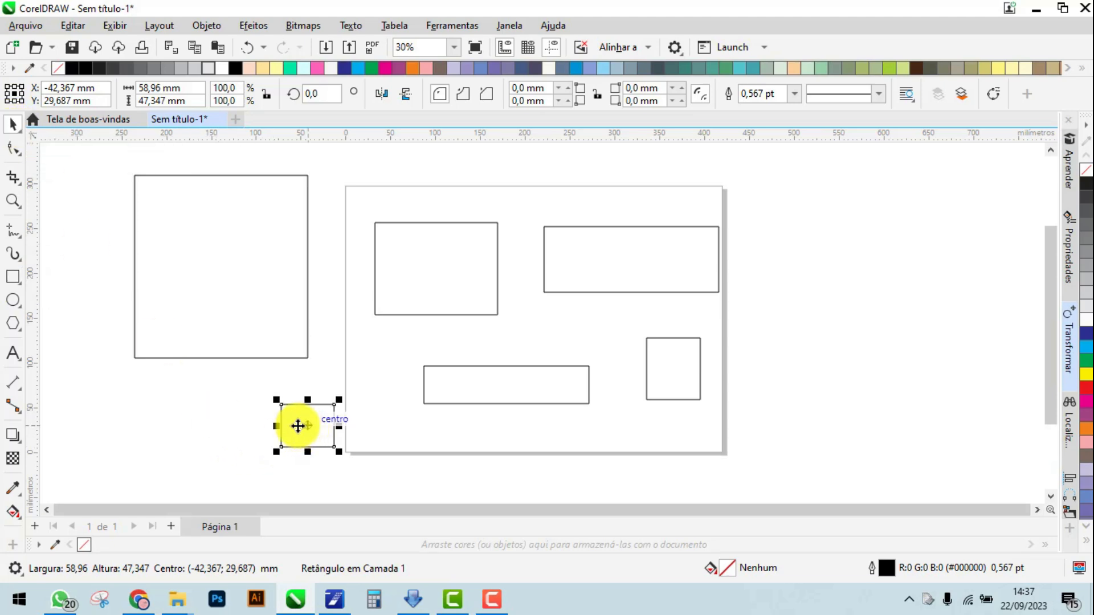
left_click(219, 232)
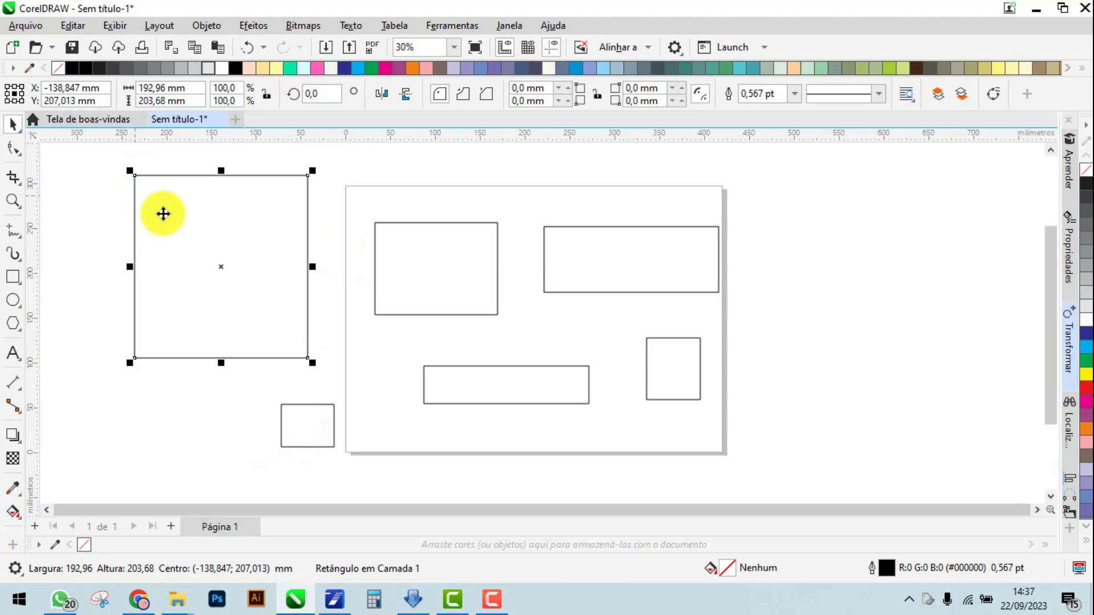
left_click(452, 285)
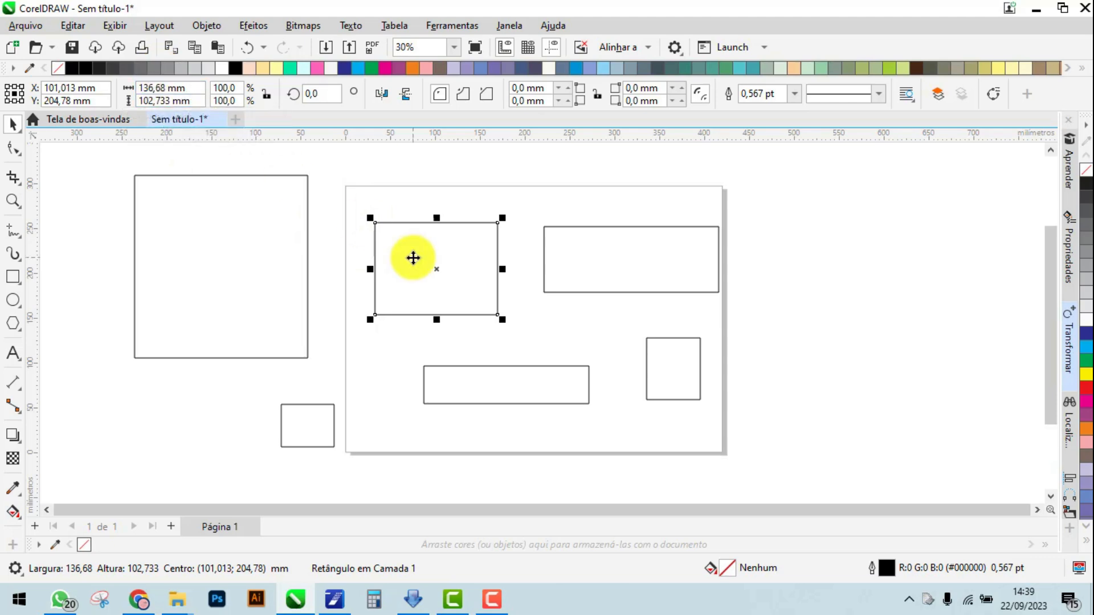
left_click(161, 89)
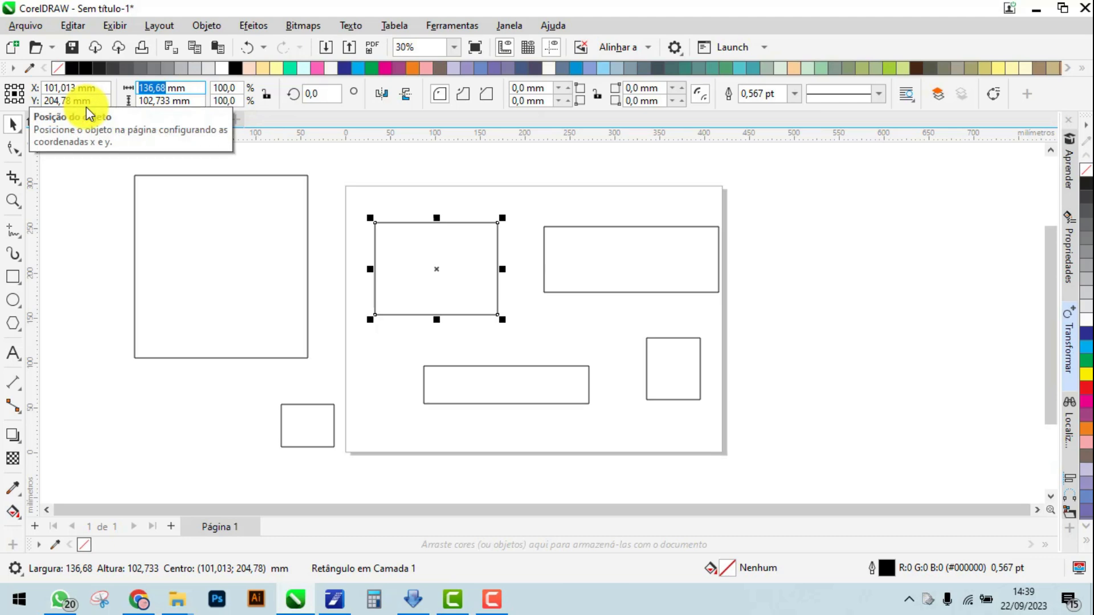
type("200")
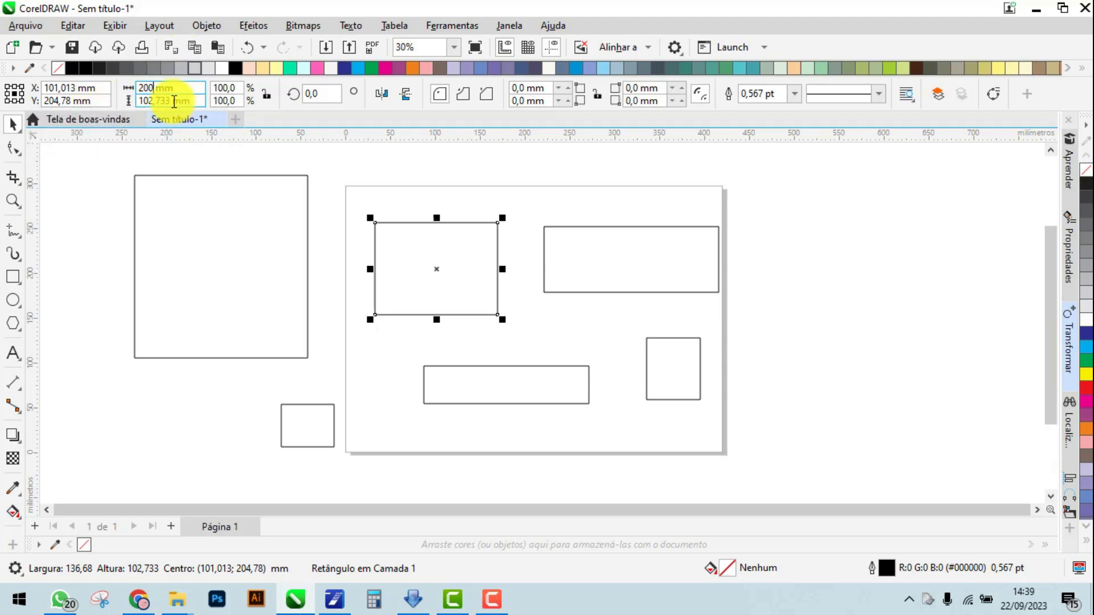
left_click_drag(169, 101, 143, 101)
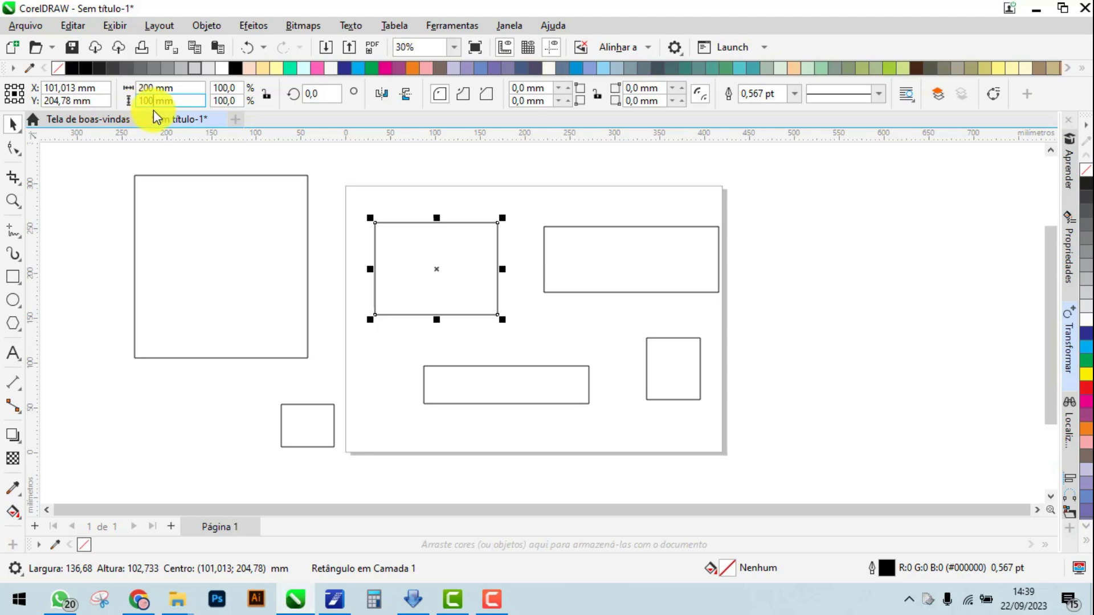
key("Return")
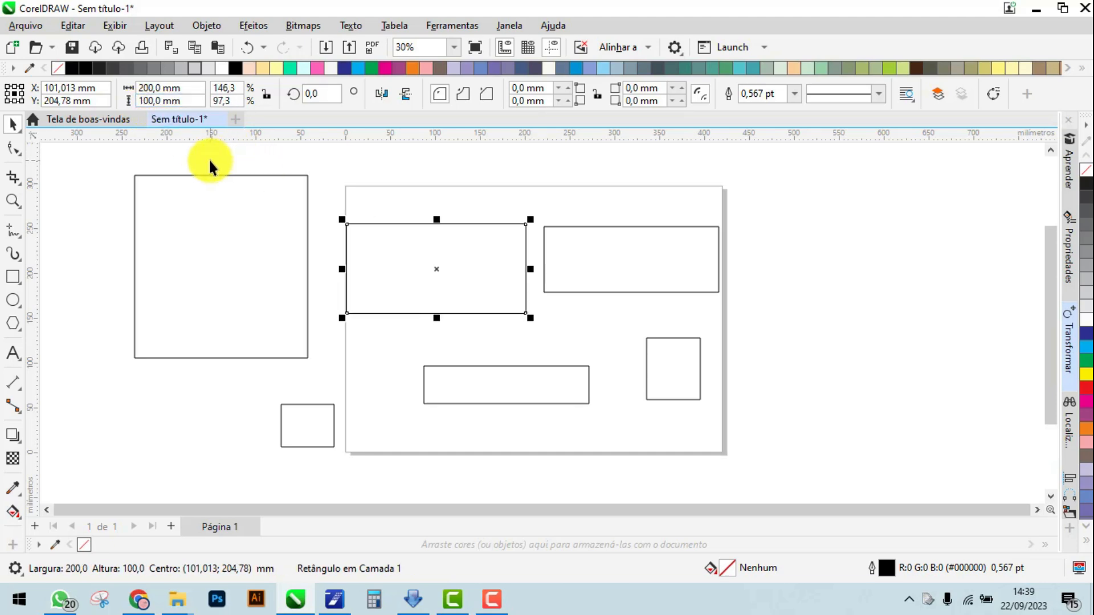
Move the wide upper-right rectangle off the page's right side, and shift the 200 × 100 mm rectangle further inside the page
left_click_drag(797, 277, 853, 278)
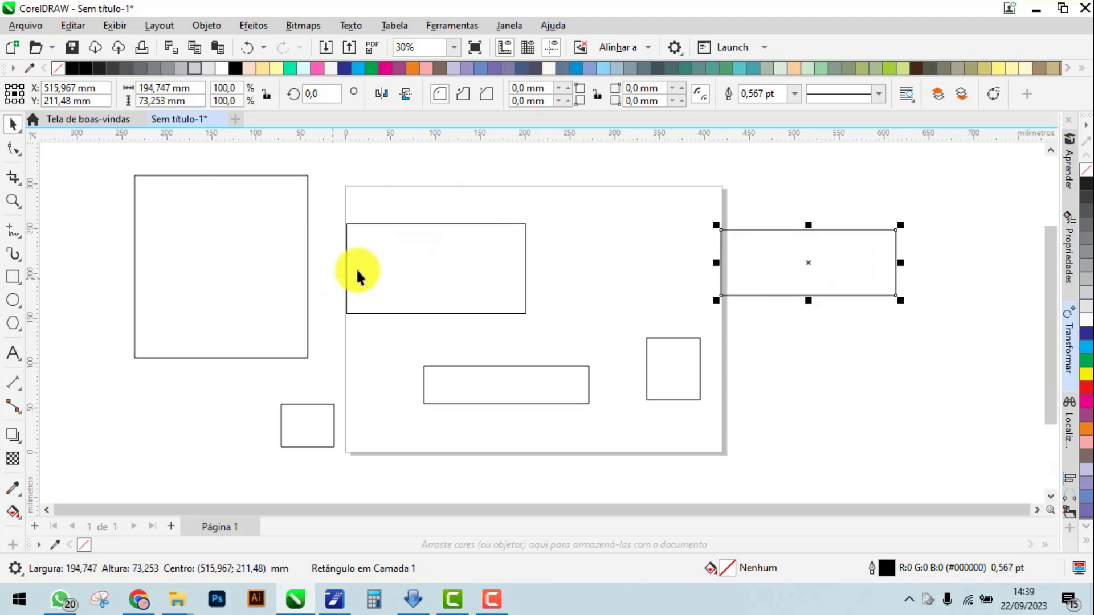
left_click_drag(383, 263, 420, 252)
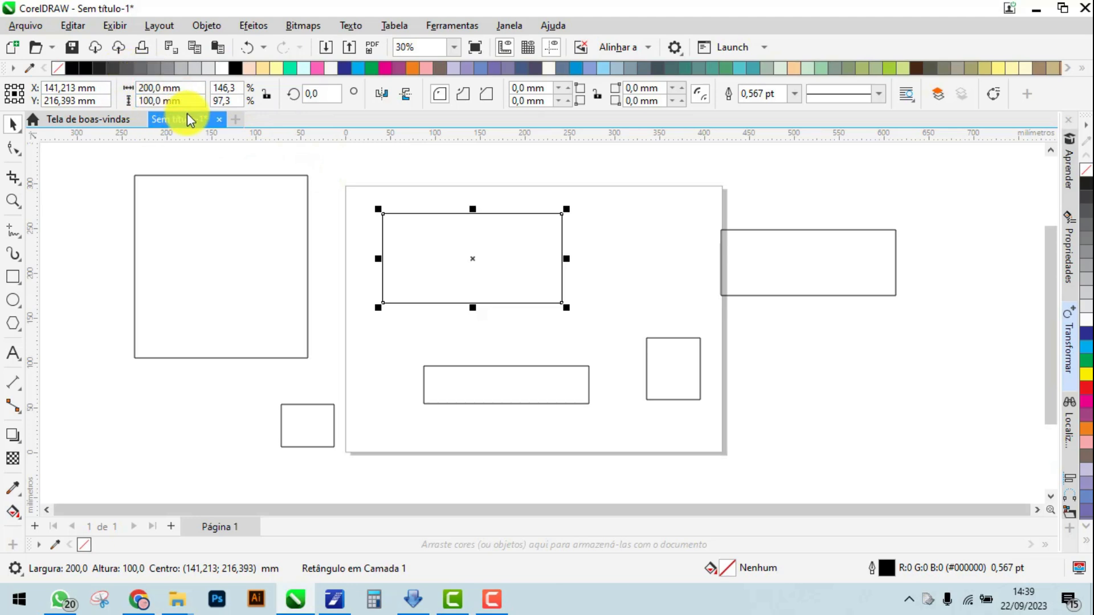
Set the 200 × 100 mm rectangle's width to 300 mm with proportions unlocked, and lock its width-to-height ratio
left_click(267, 92)
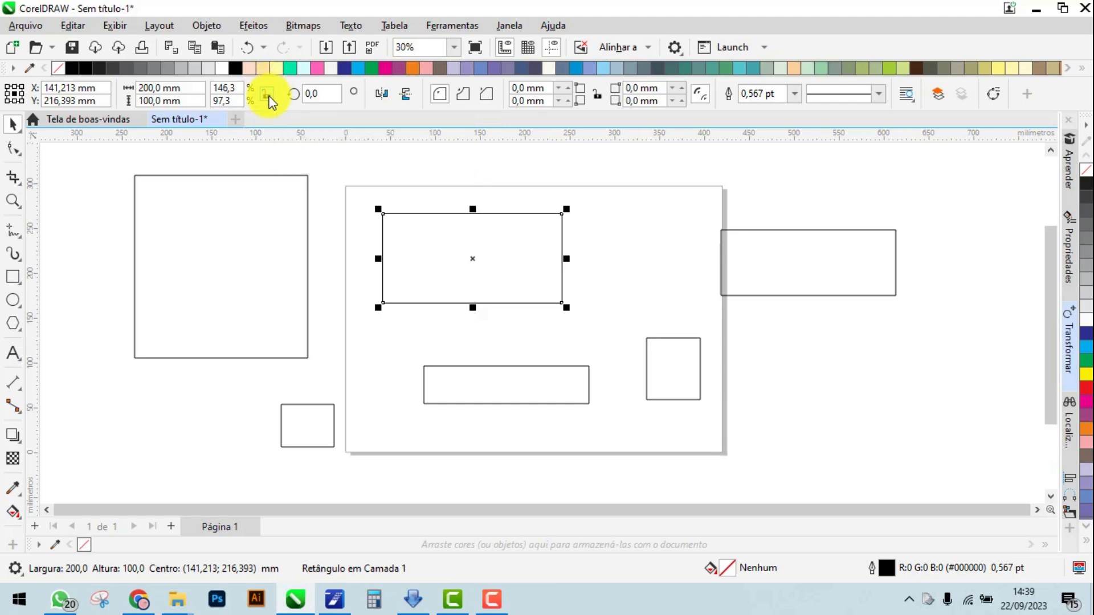
left_click(267, 95)
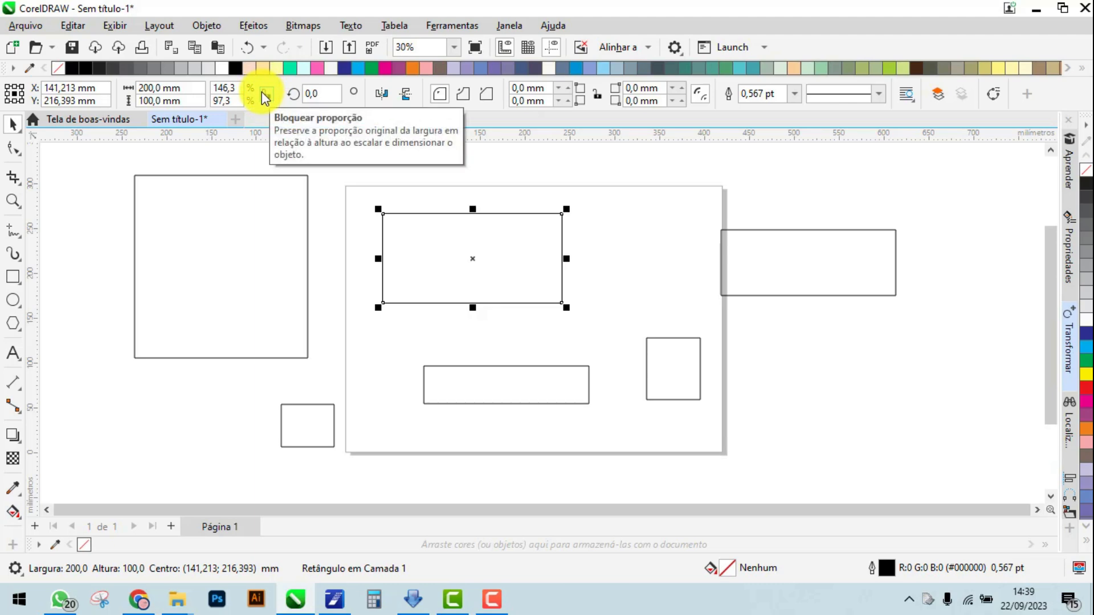
left_click(142, 88)
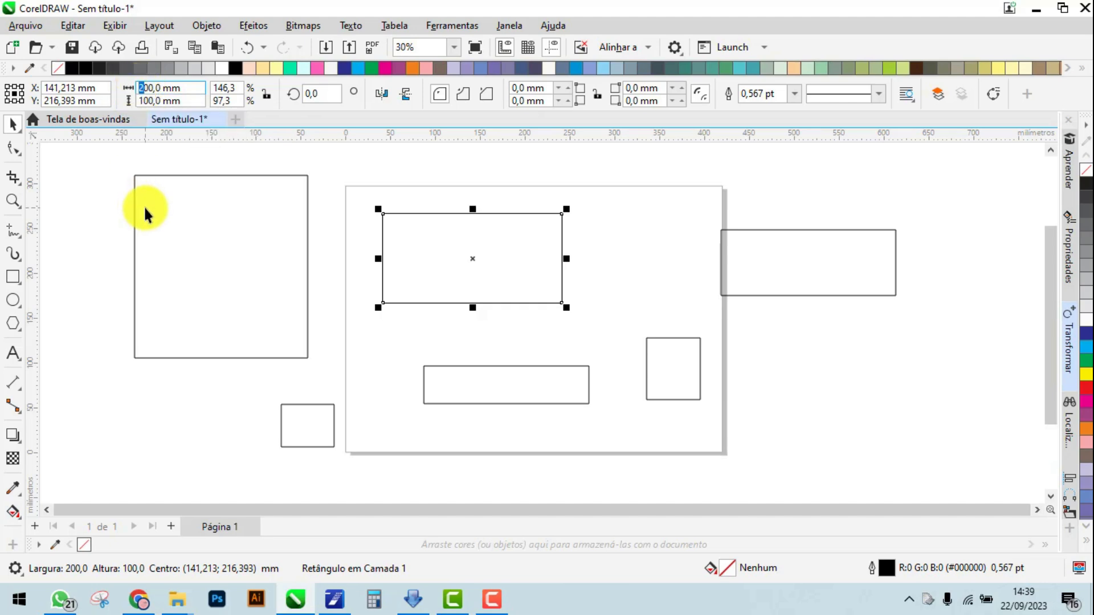
type("3")
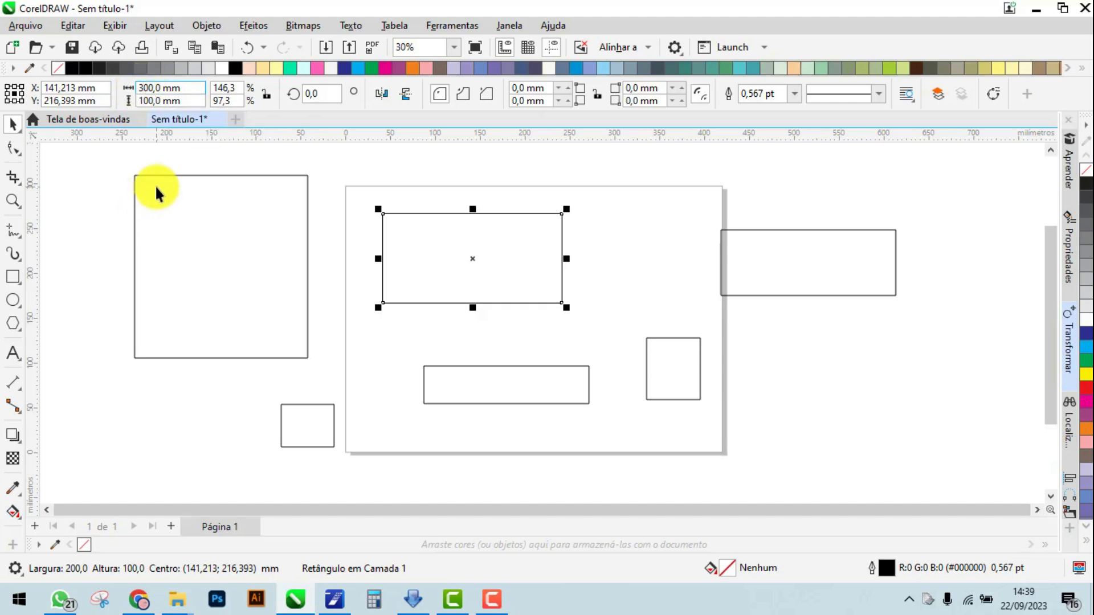
key("Return")
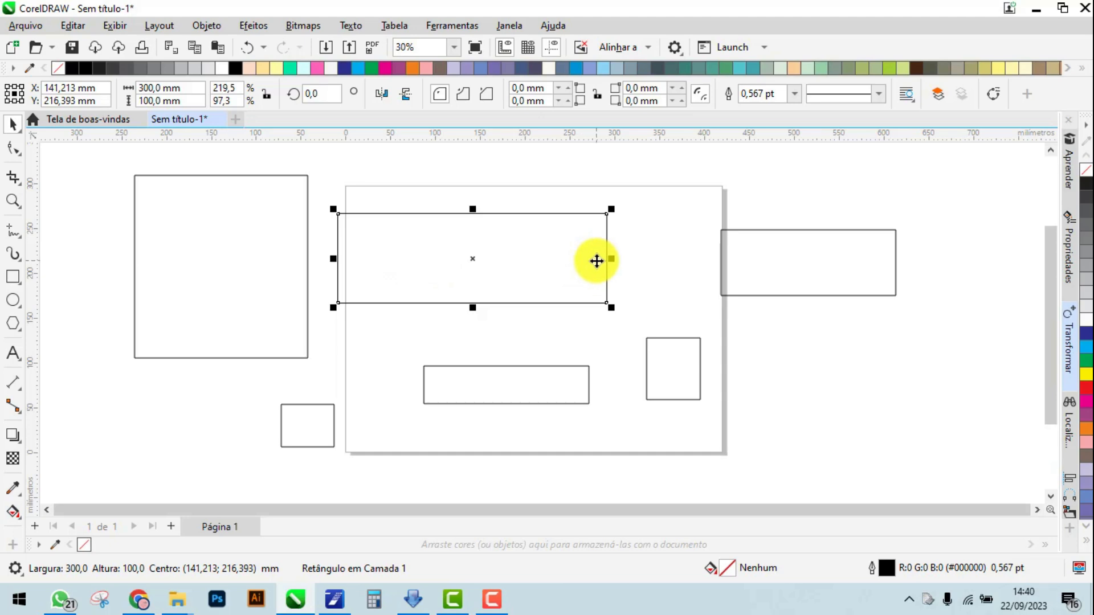
left_click(267, 95)
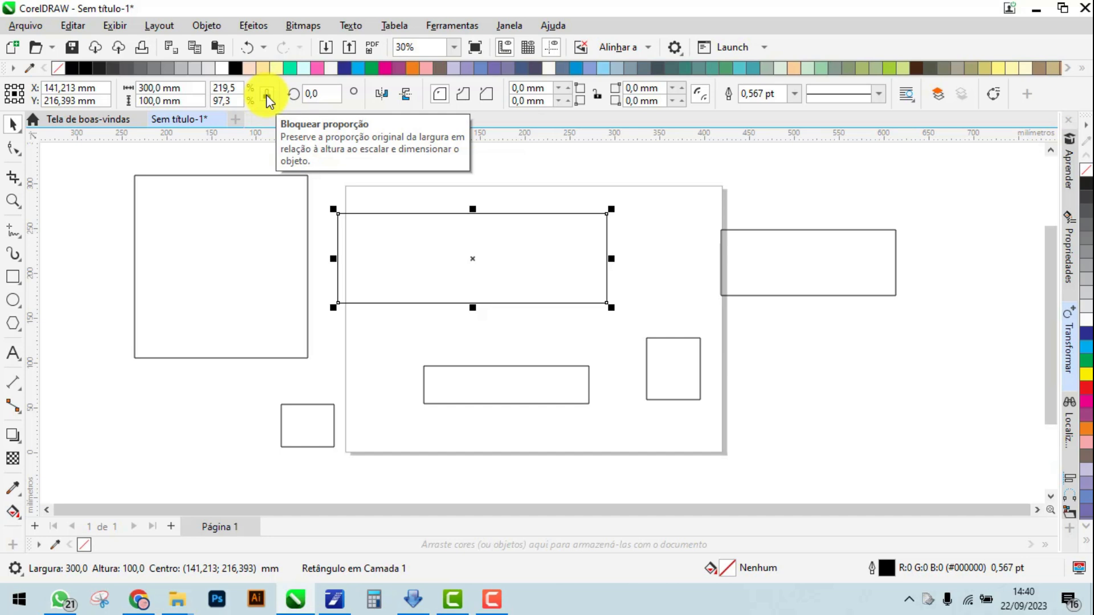
left_click(267, 97)
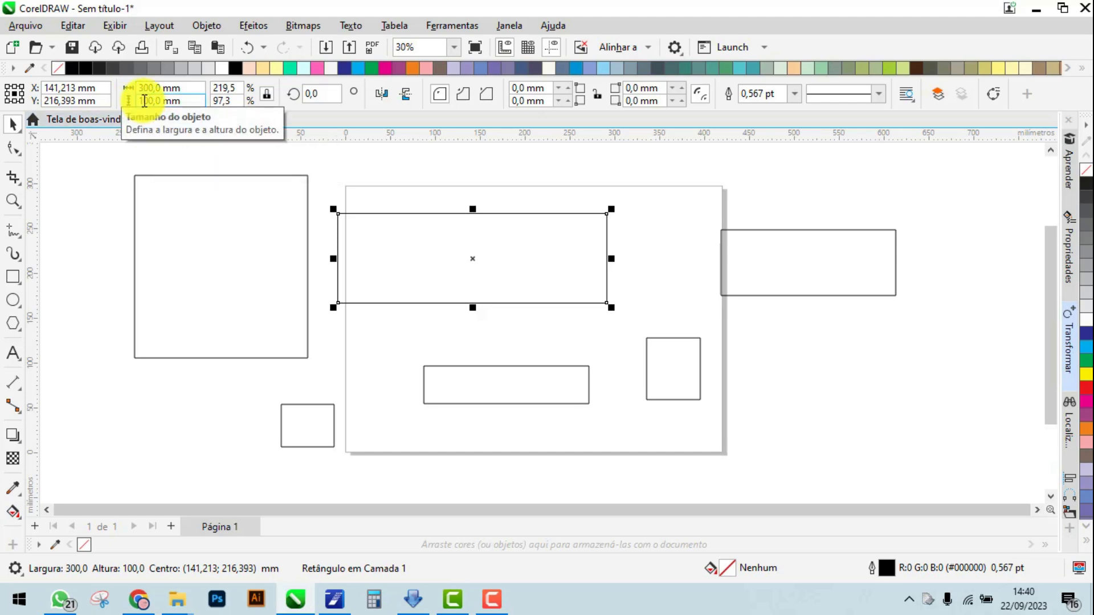
Delete the five extra rectangles on and around the page, keeping only the 300 × 100 mm one
left_click_drag(171, 237, 856, 346)
key("Delete")
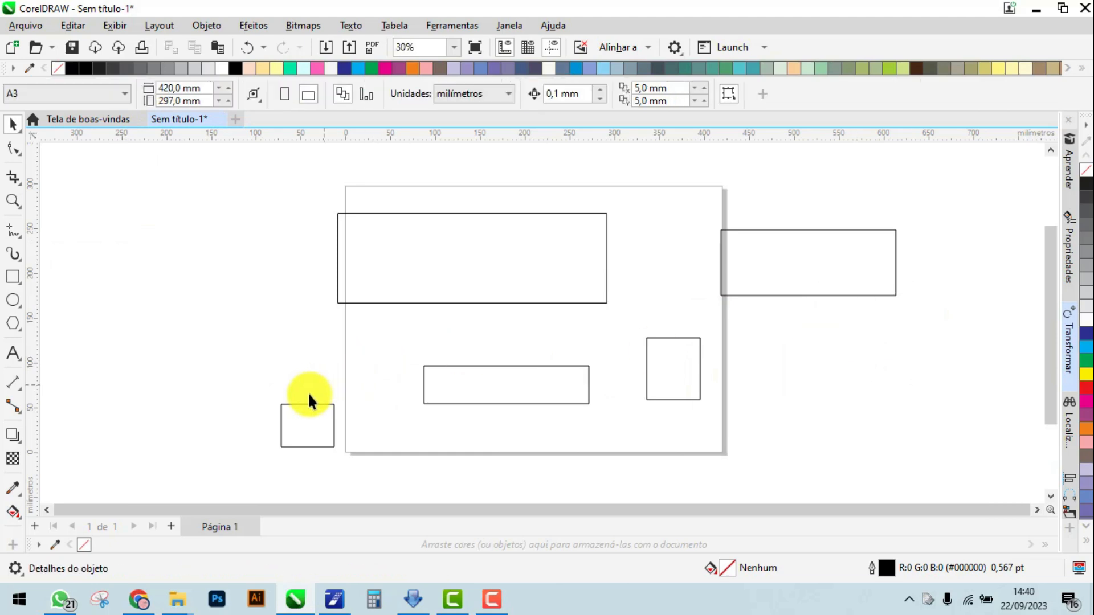
left_click(313, 407)
key("Delete")
left_click(458, 387)
key("Delete")
left_click(666, 376)
key("Delete")
left_click(788, 254)
key("Delete")
Move the remaining rectangle fully onto the page and set its height to 200 mm with proportions locked
left_click_drag(484, 251, 530, 272)
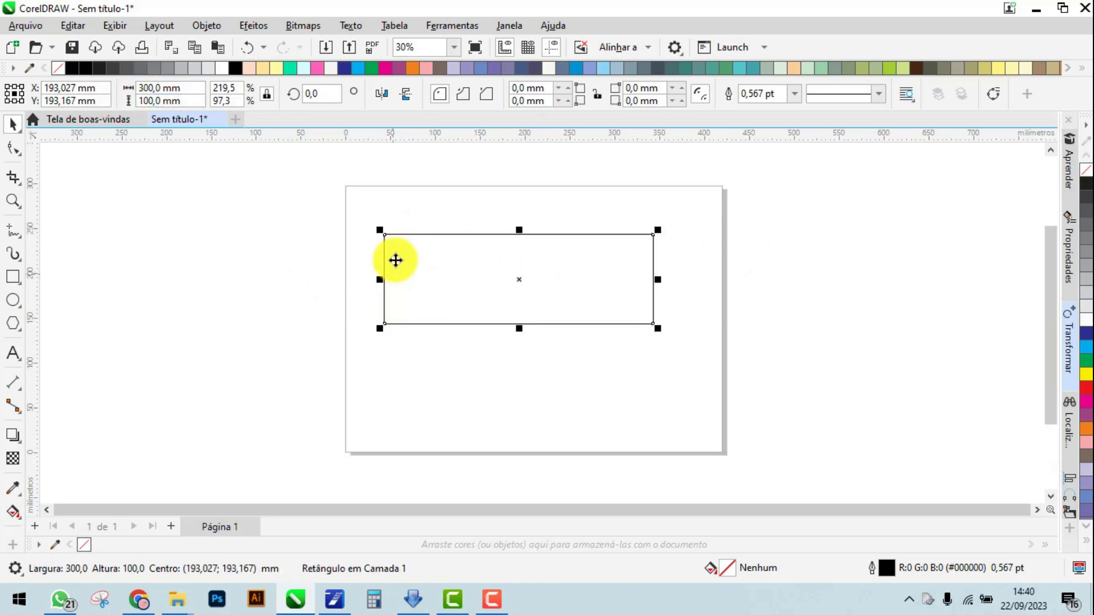
left_click(144, 101)
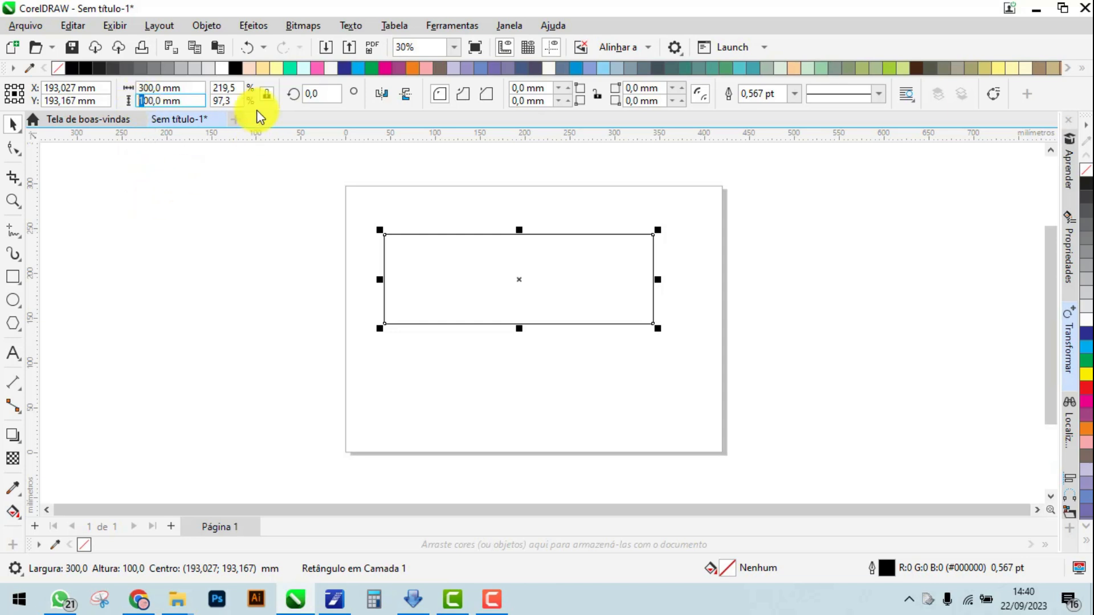
type("2")
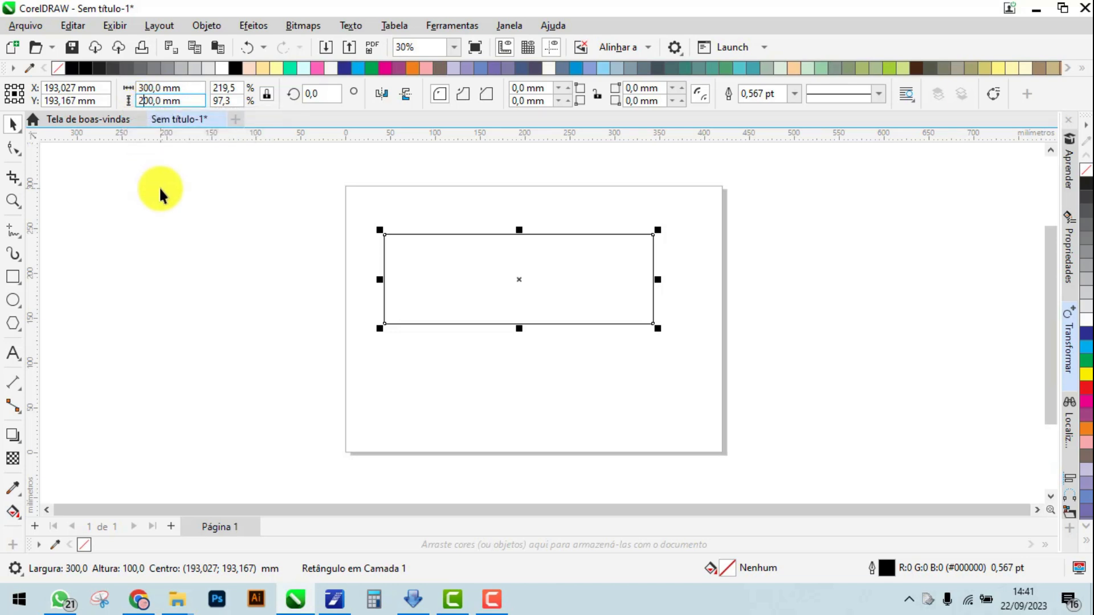
key("Return")
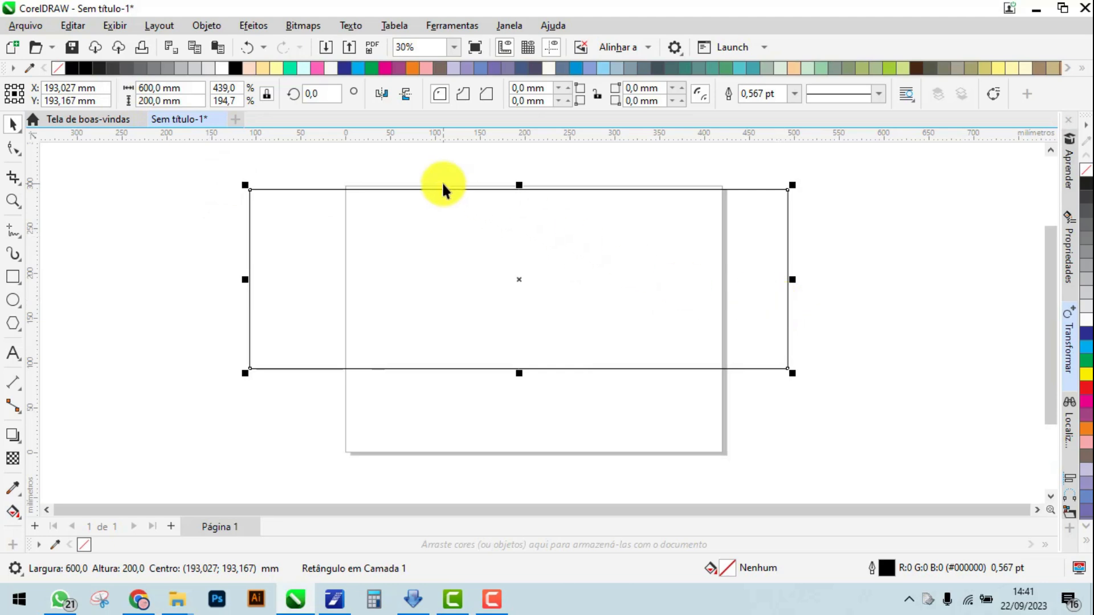
Unlock the rectangle's proportions and set only its height to 100 mm
left_click(267, 95)
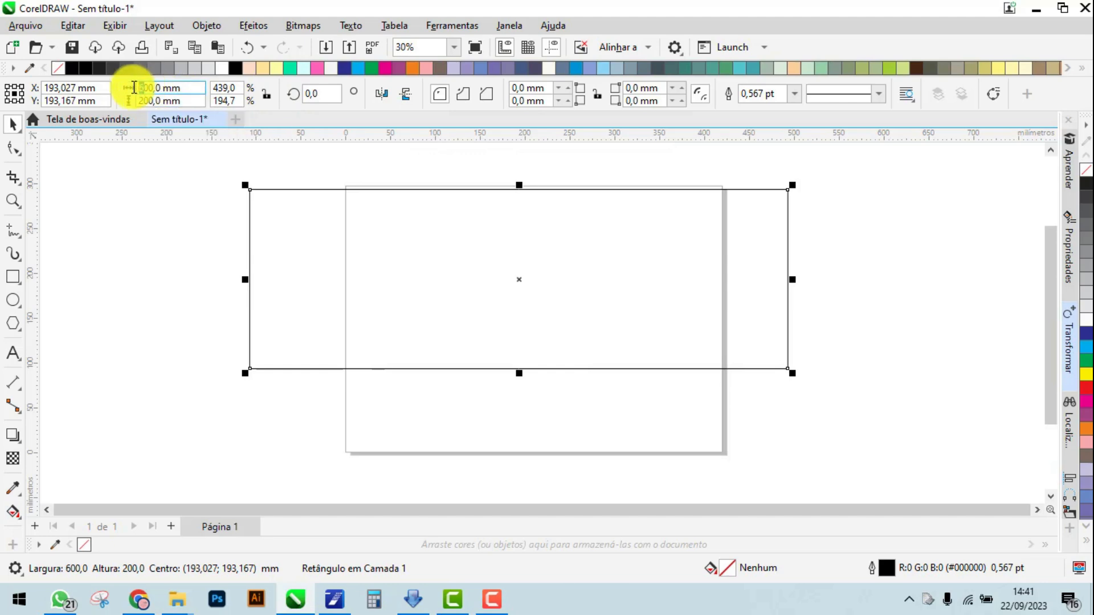
left_click_drag(144, 100, 115, 102)
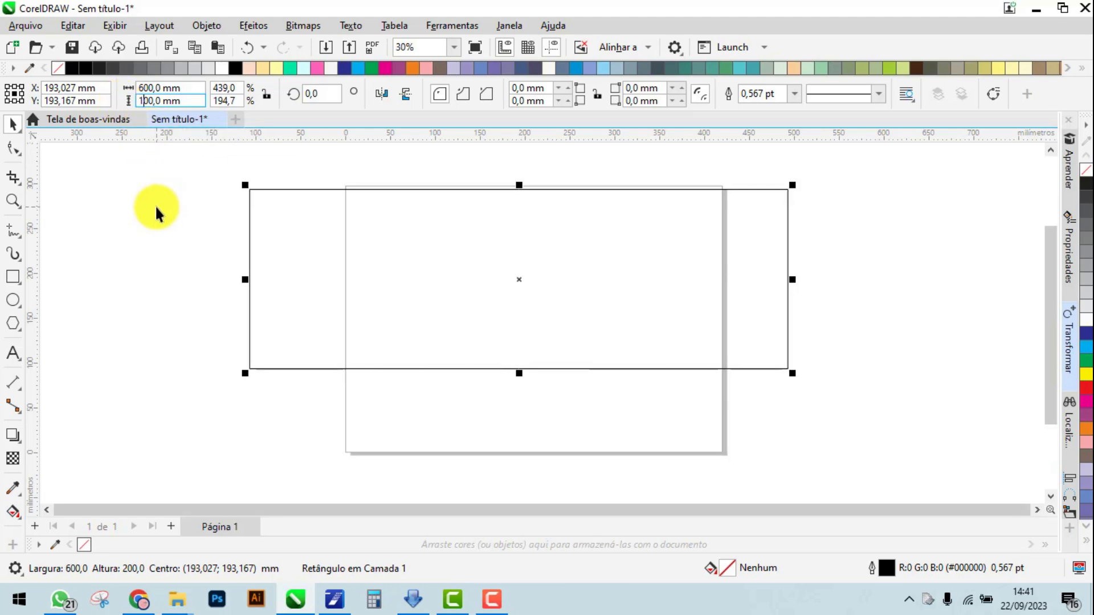
type("1")
key("Return")
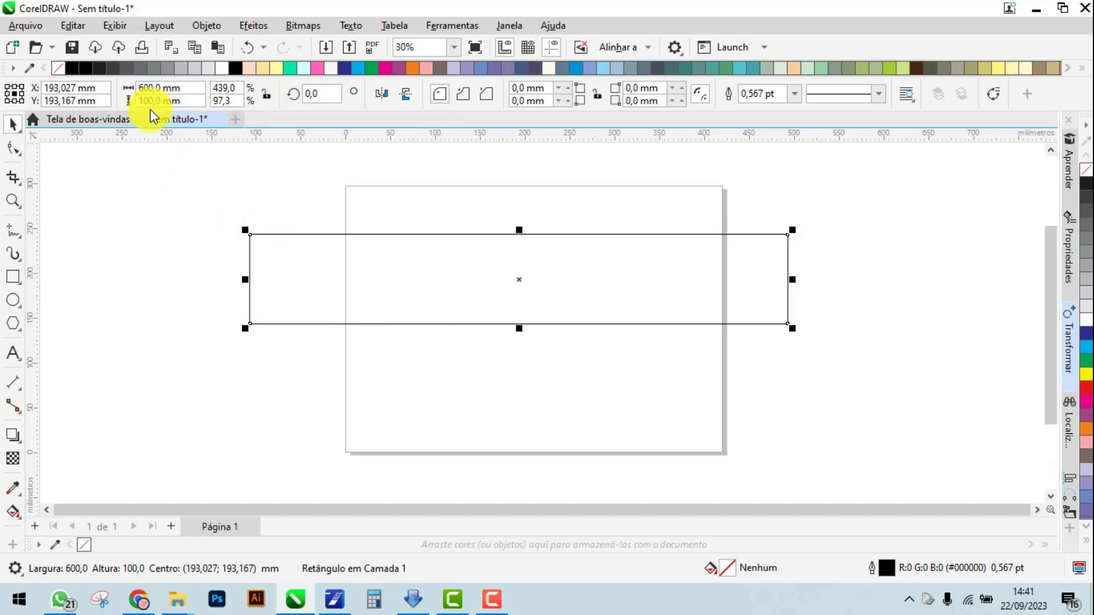
Set the rectangle's width to 200 mm with proportions unlocked
left_click(142, 88)
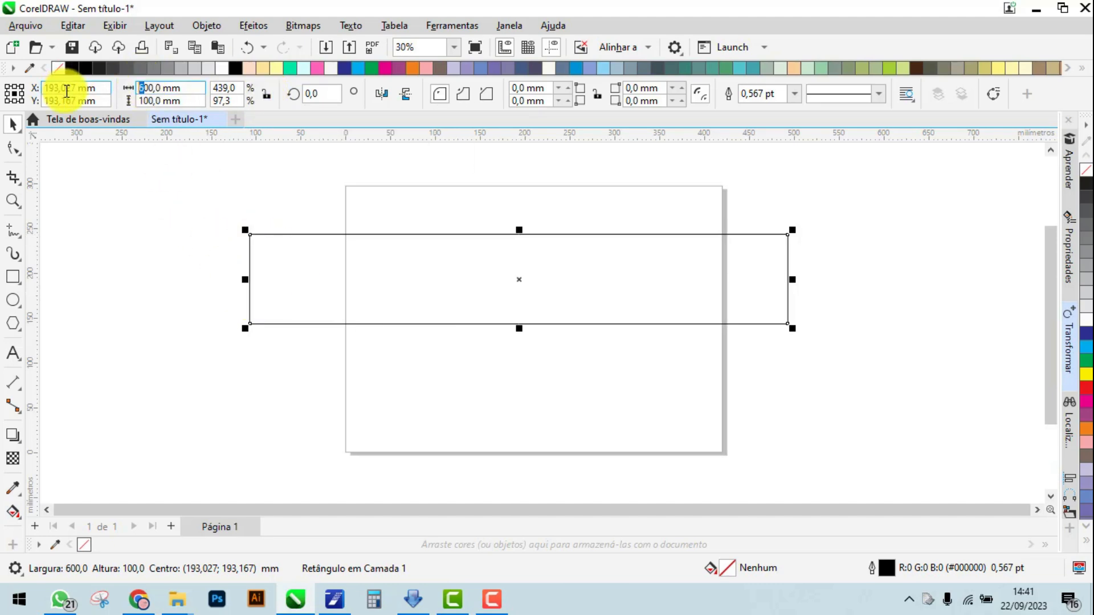
type("20")
key("Delete")
key("Return")
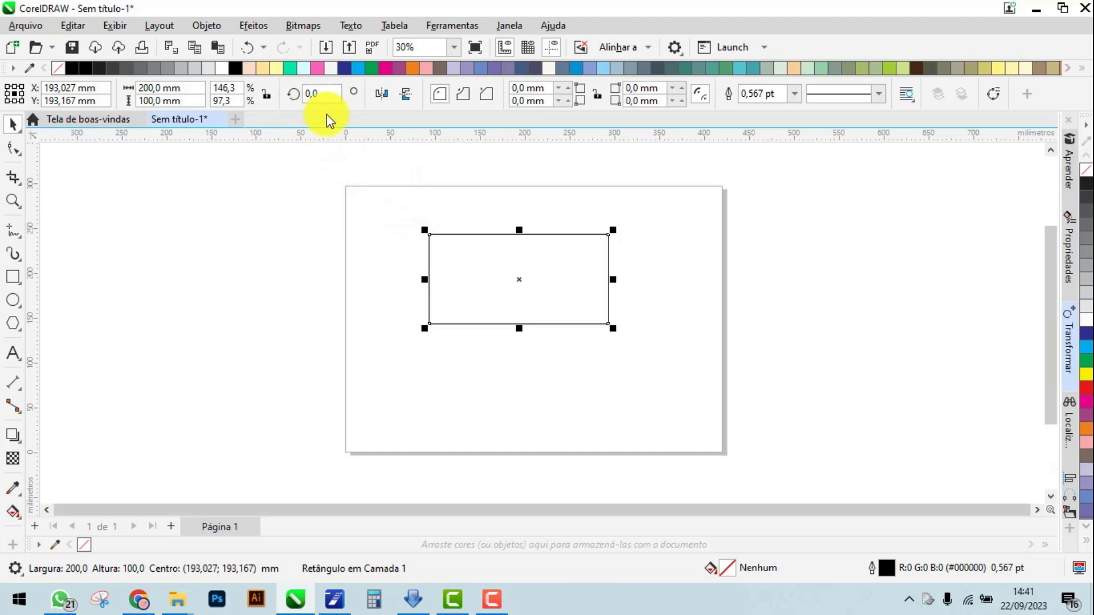
Set the rectangle's rotation angle to 90°
left_click(318, 95)
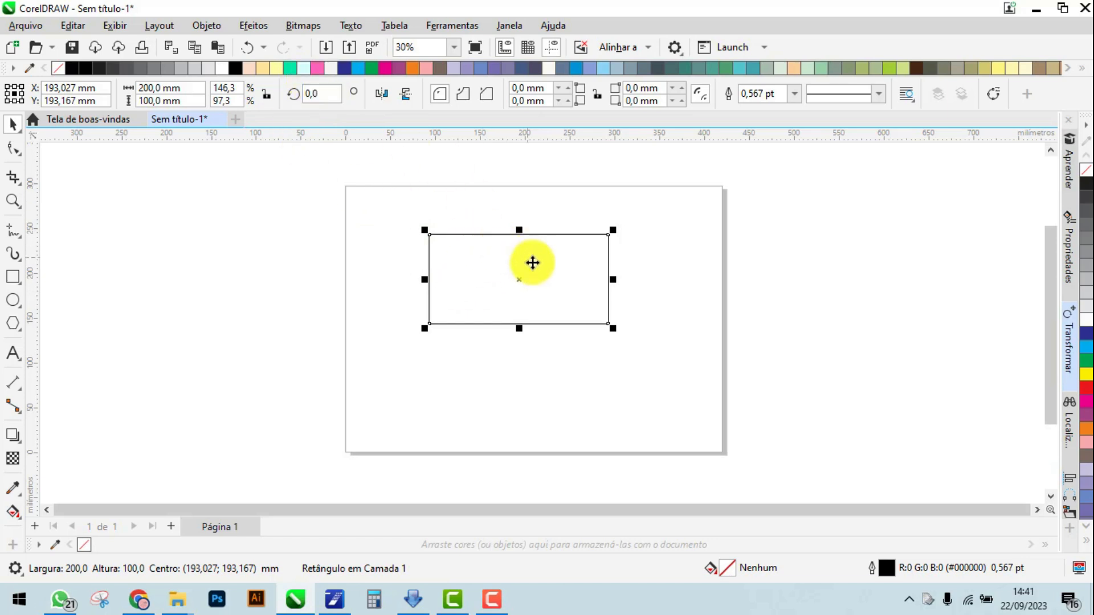
left_click_drag(317, 94, 300, 95)
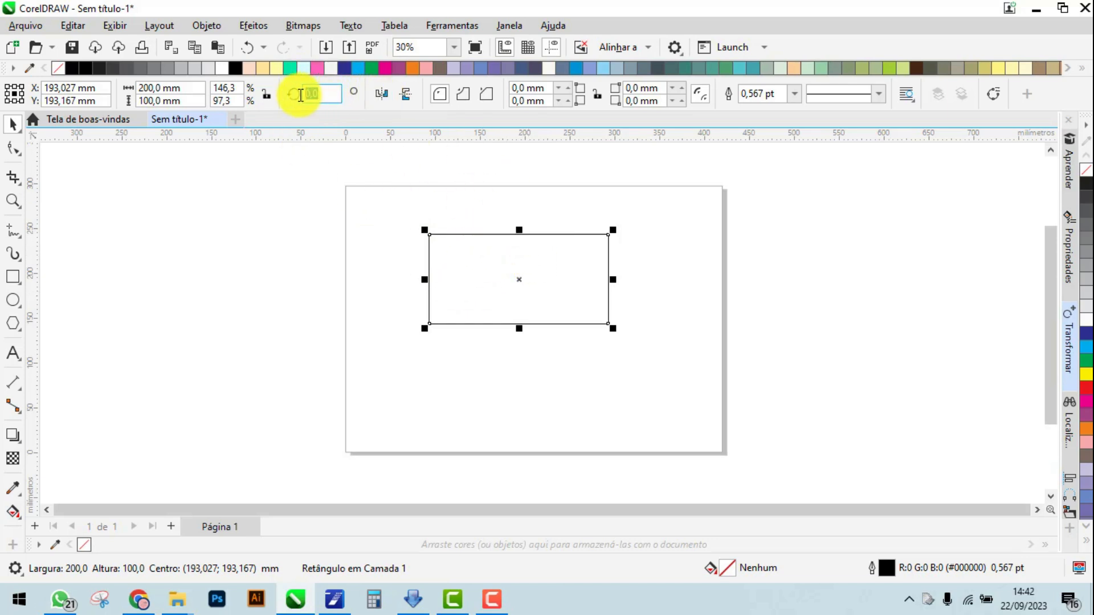
type("90")
key("Return")
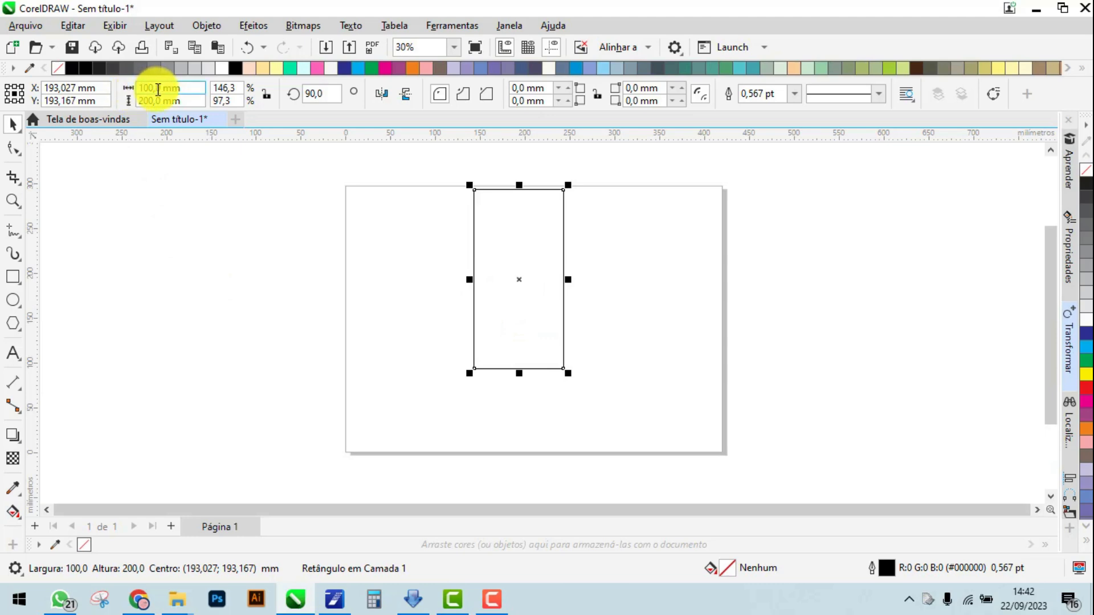
Change the rectangle's rotation angle to 45°
left_click(332, 96)
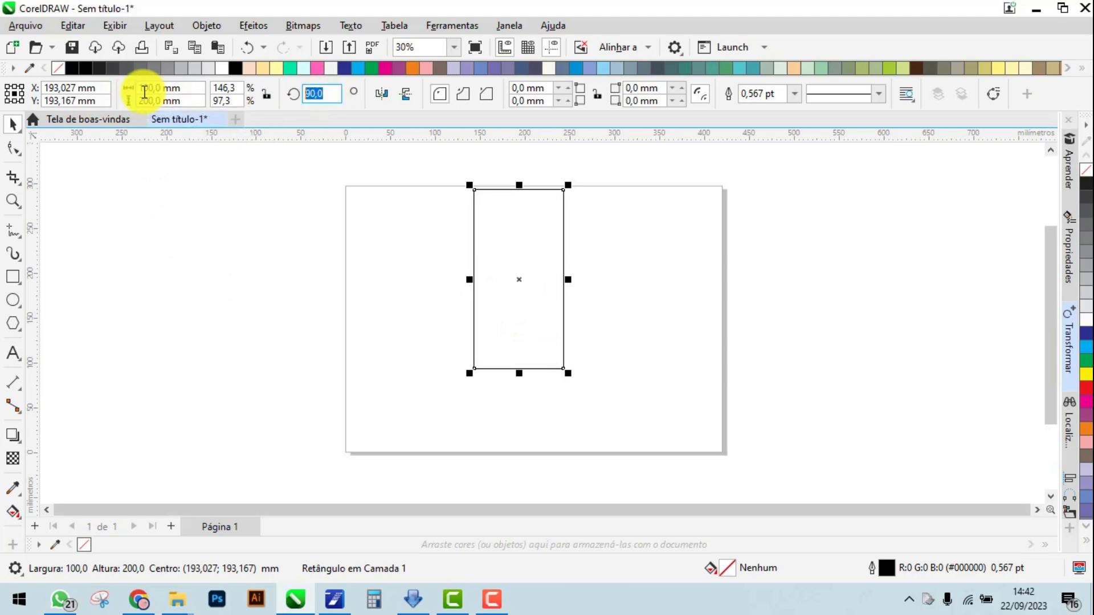
type("45")
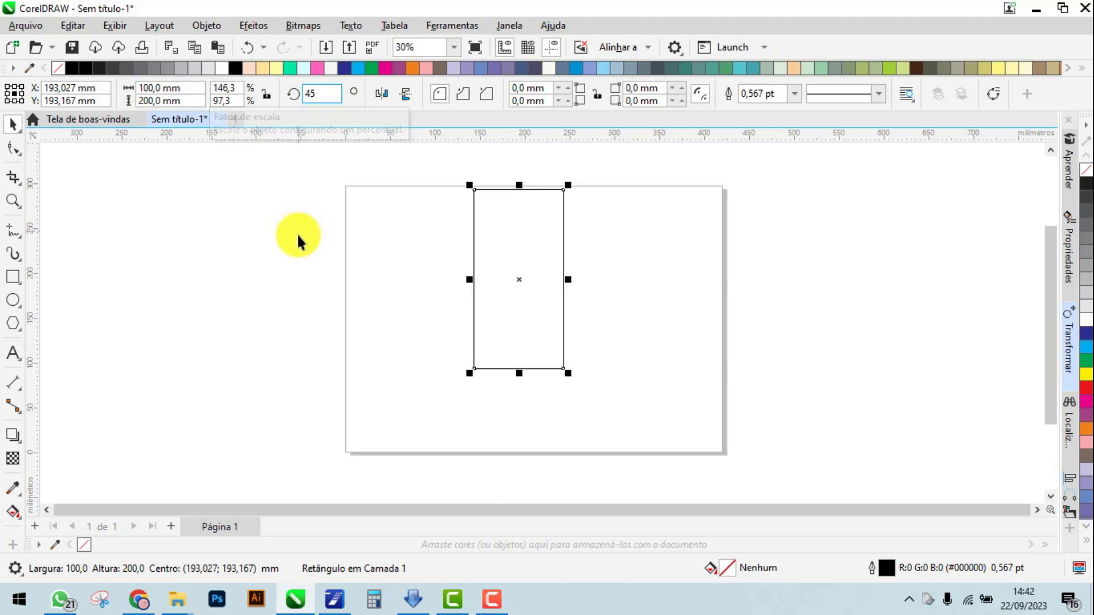
key("Return")
Change the rectangle's rotation angle to 30°
double_click(310, 93)
type("30")
key("Return")
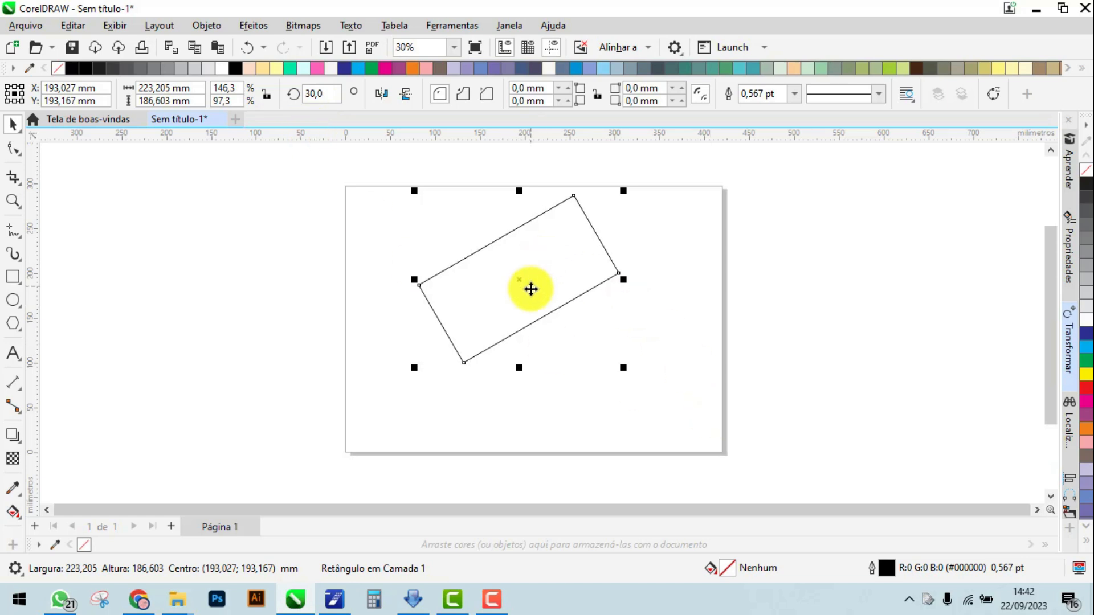
Reset the rectangle's rotation angle to 0°
double_click(339, 90)
type("0")
key("Return")
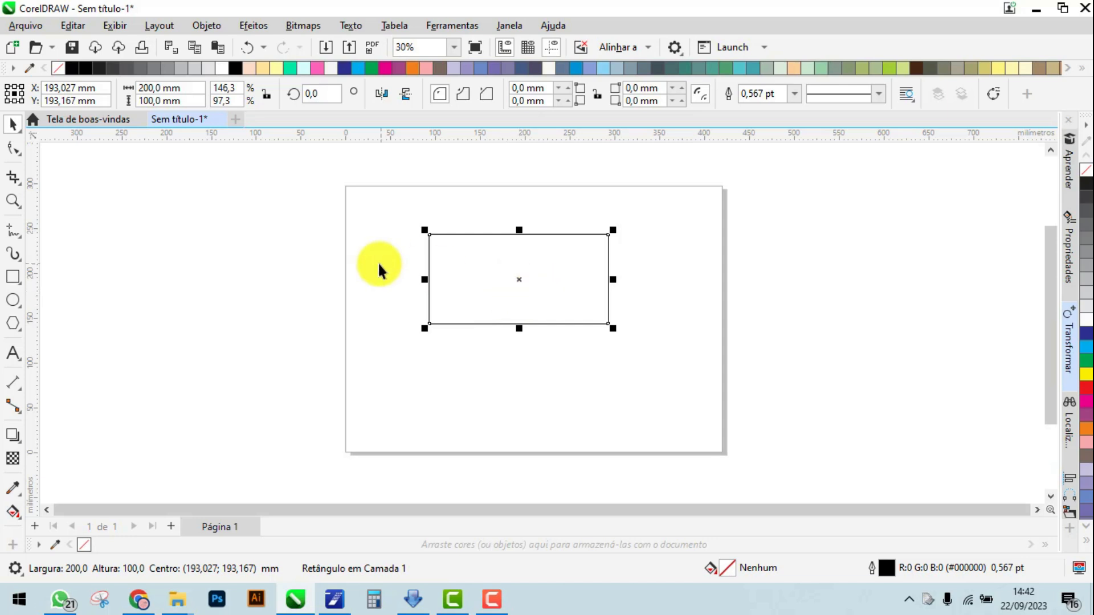
Reselect the rectangle, rotate it freehand about 17° counterclockwise around its centre, and undo that rotation
left_click(157, 218)
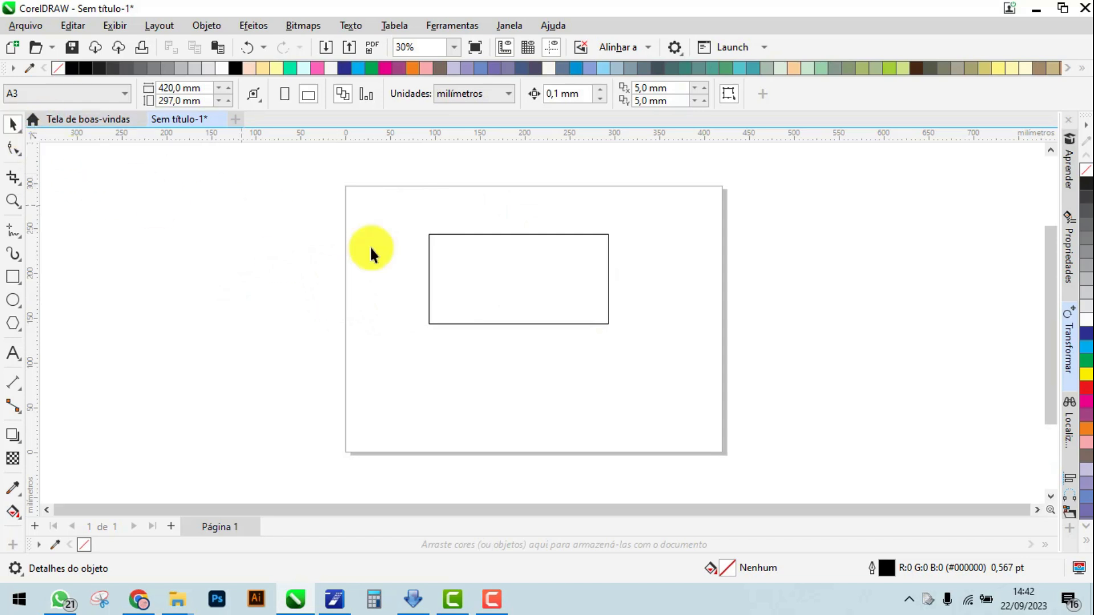
left_click(503, 278)
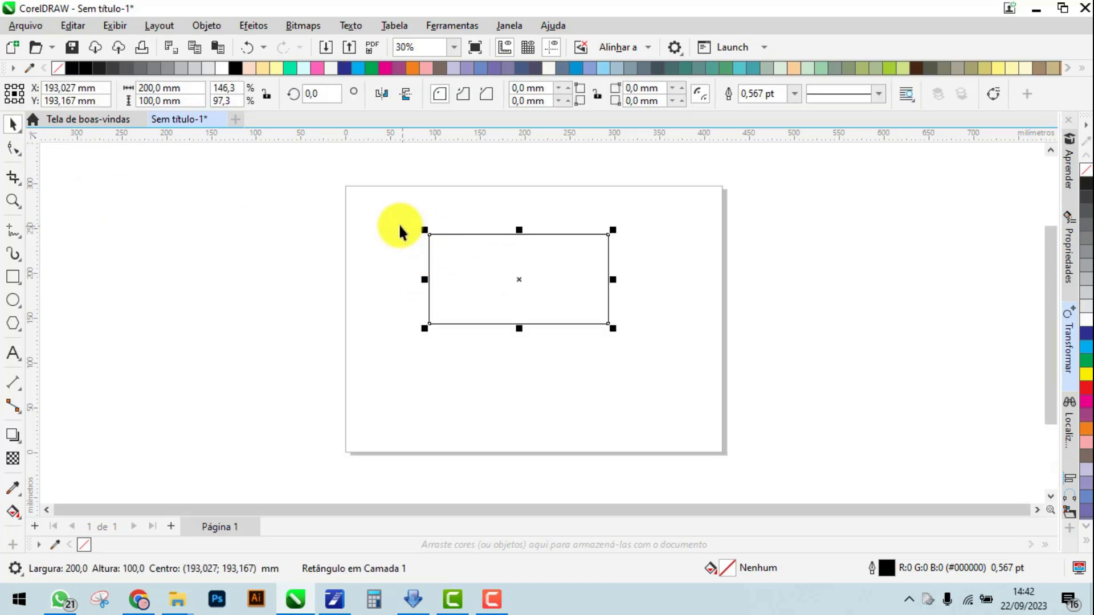
left_click(518, 282)
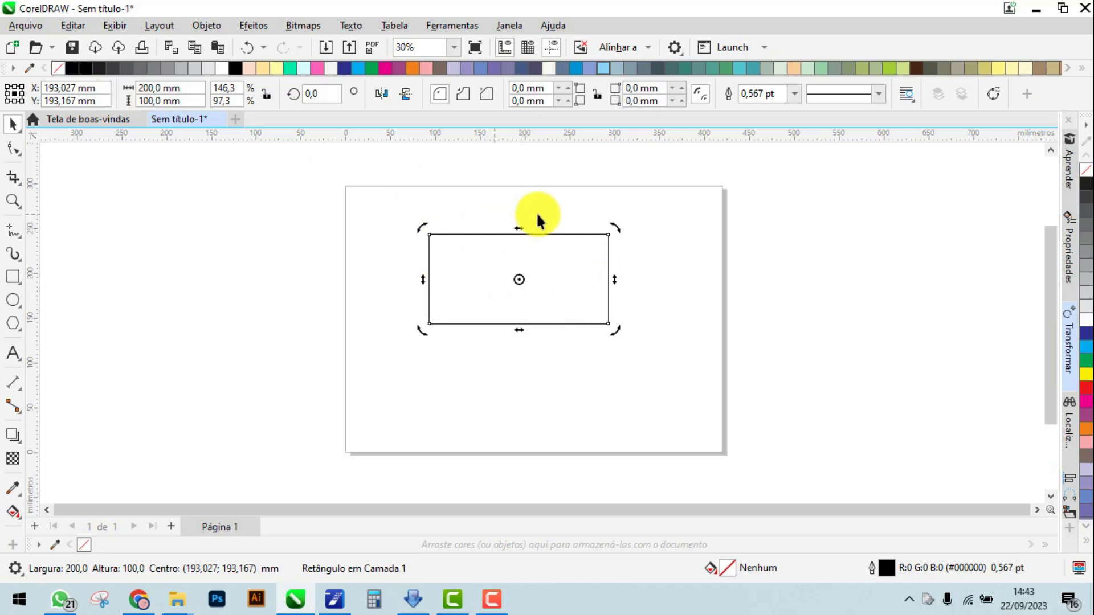
left_click(617, 227)
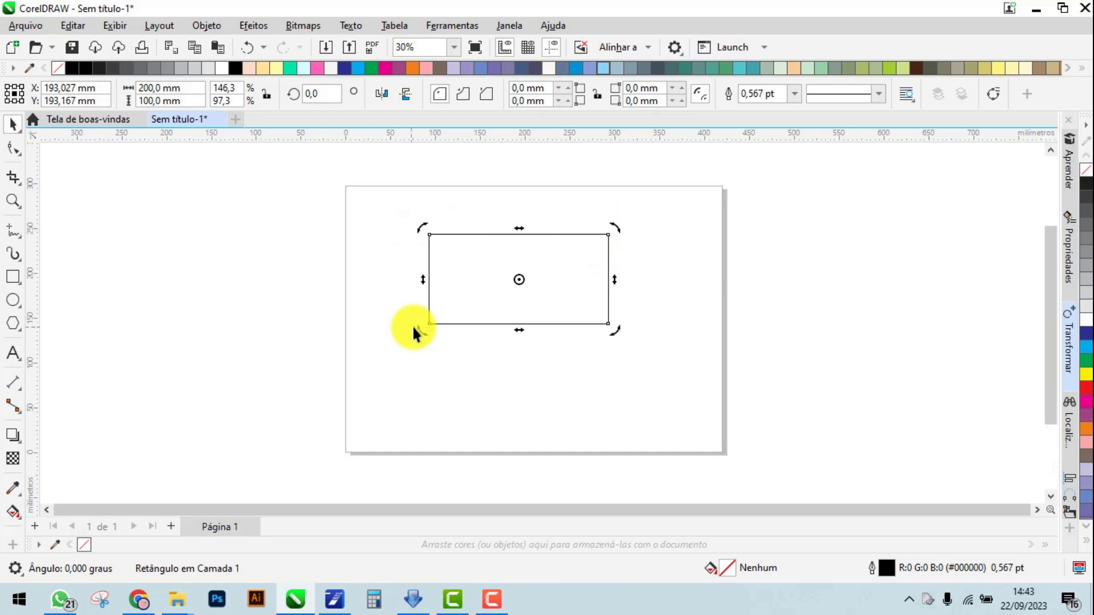
left_click_drag(617, 228, 599, 198)
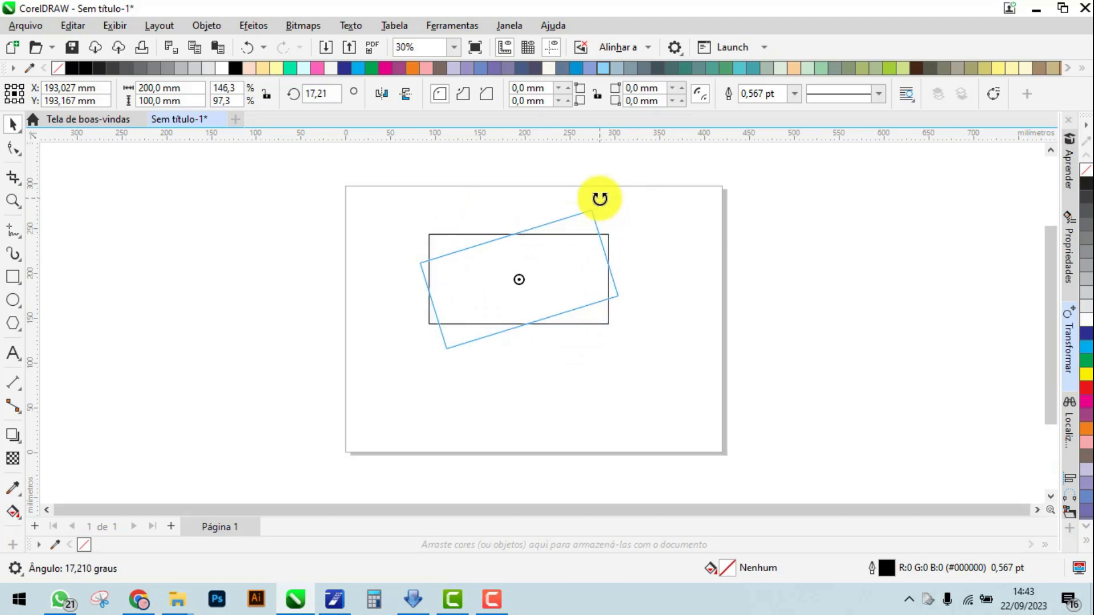
left_click_drag(599, 198, 599, 198)
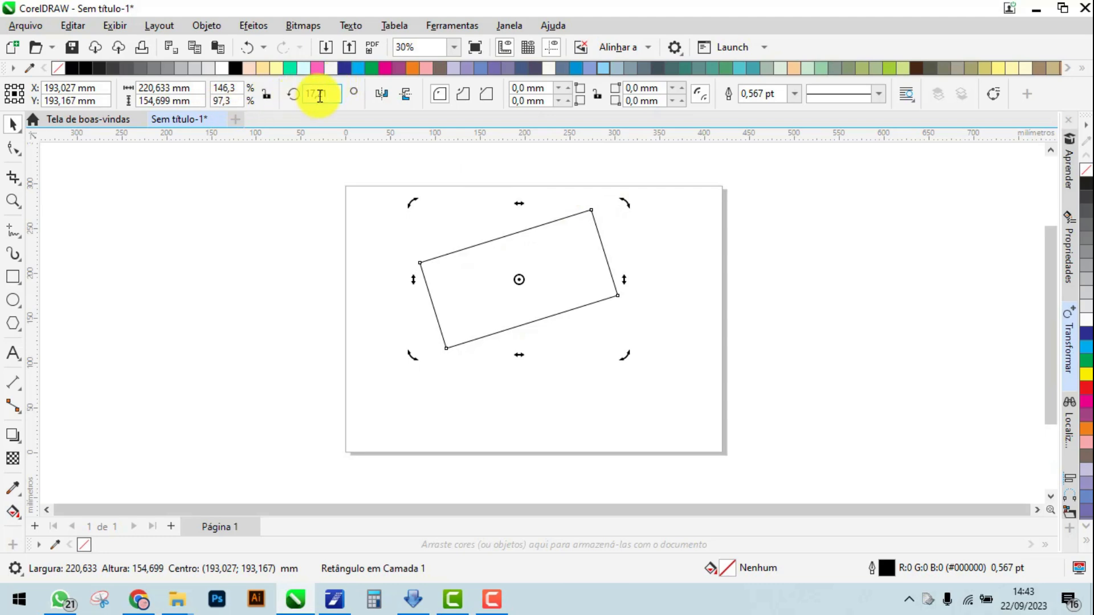
left_click(248, 49)
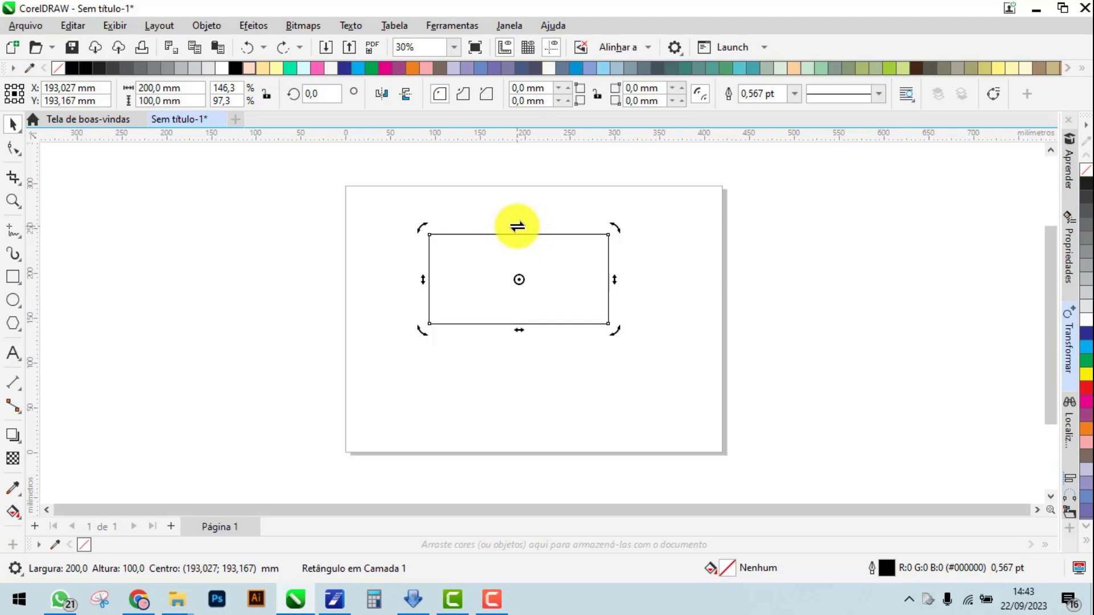
Skew the rectangle's upper edge far to the left and back to nearly upright, and undo everything back to the 30° rotation
left_click_drag(517, 227, 205, 254)
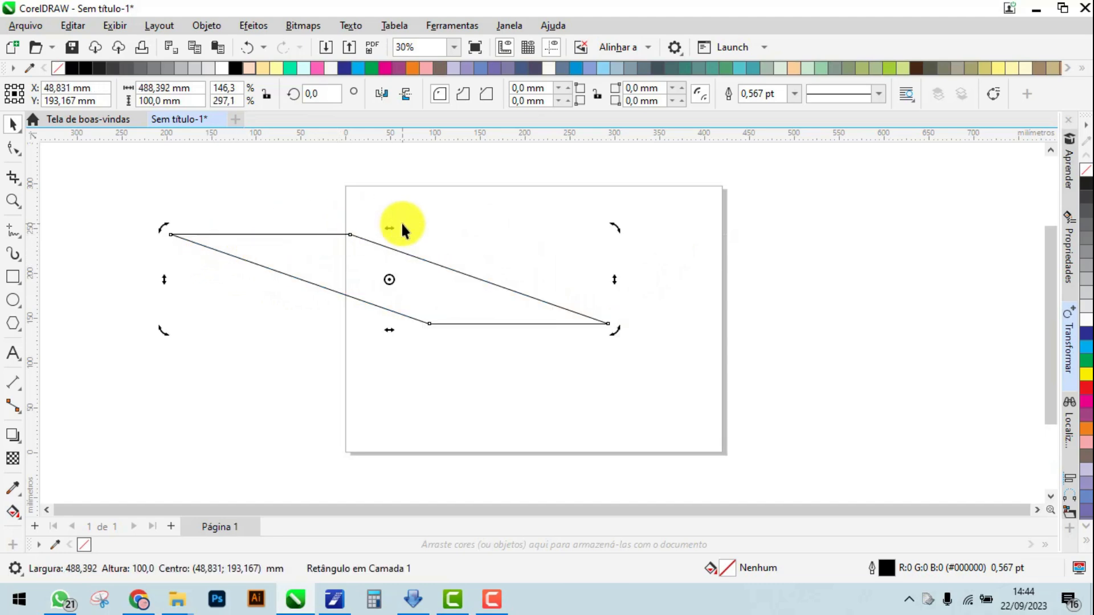
left_click_drag(390, 230, 663, 212)
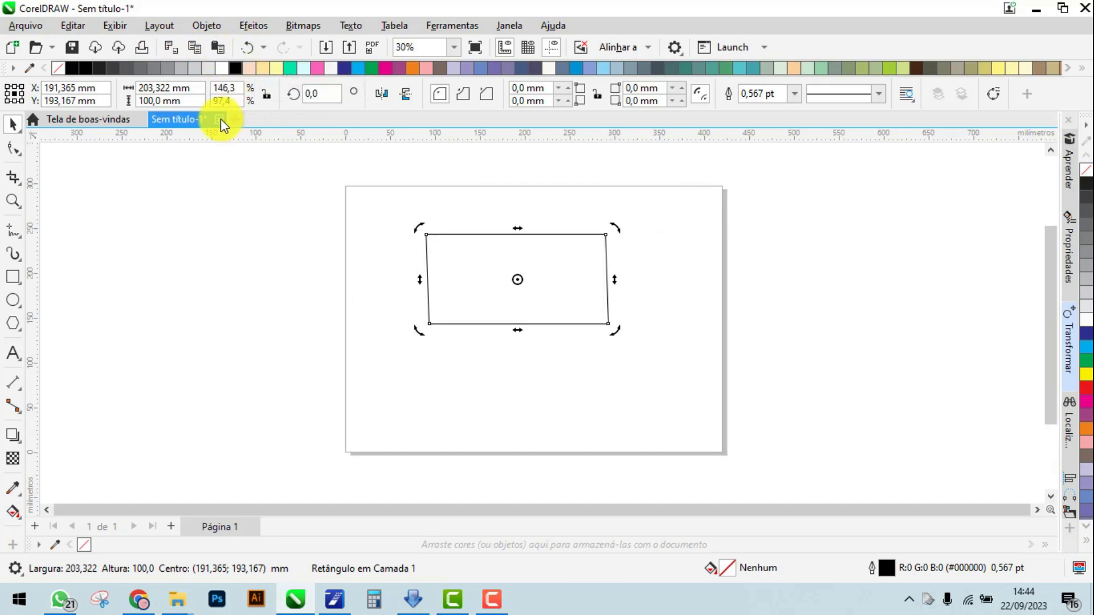
key("ctrl+z")
key("ctrl+z")
key("ctrl+z")
key("ctrl+z")
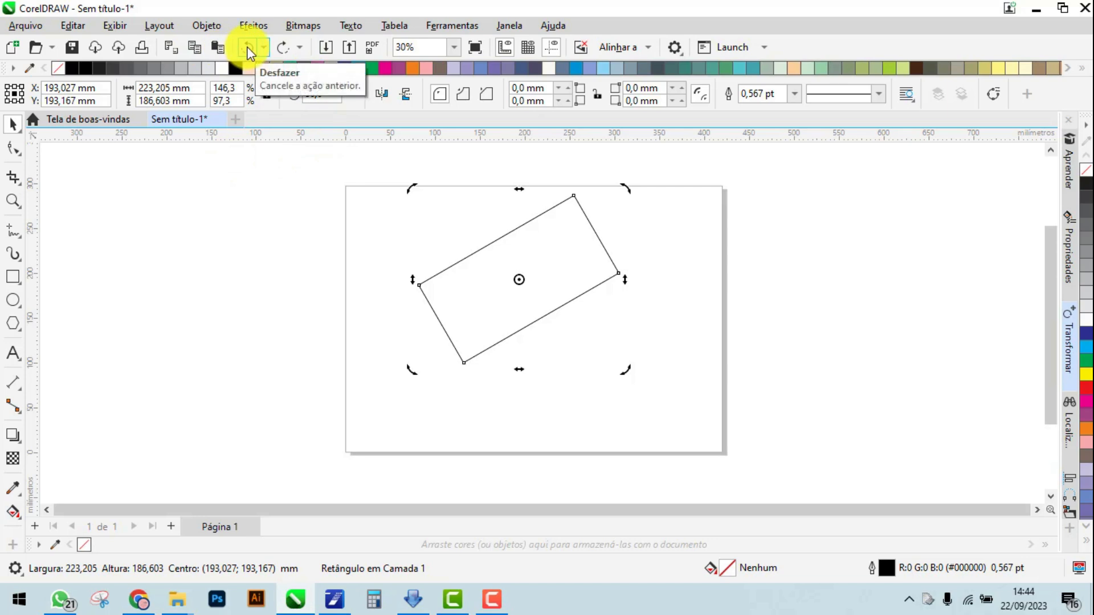
Redo the rectangle's reset to 0° rotation, undoing and redoing it once more
left_click(279, 46)
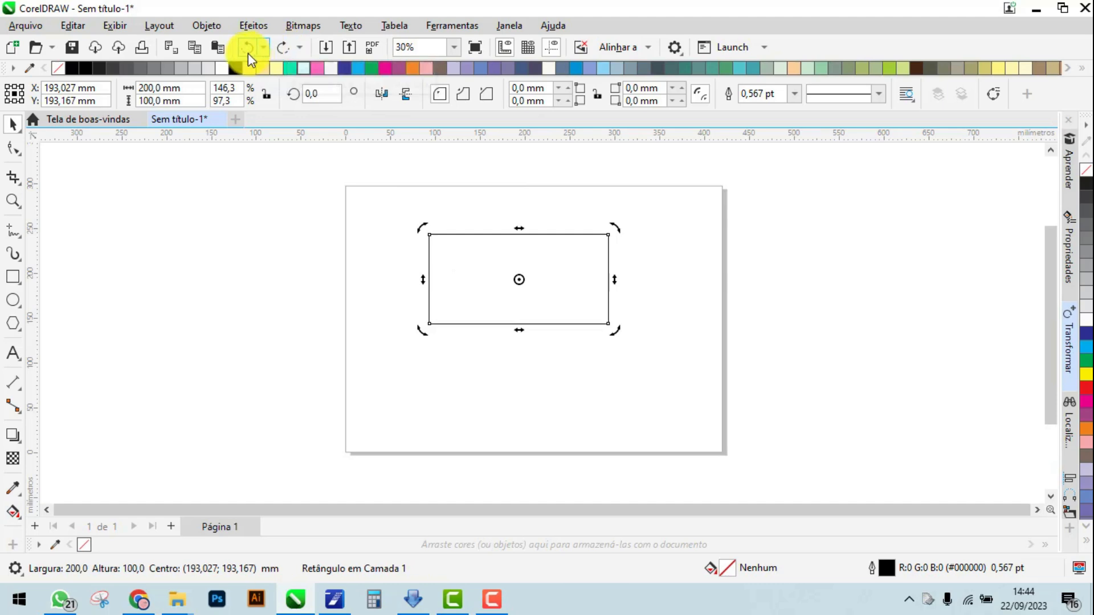
left_click(247, 53)
left_click(283, 45)
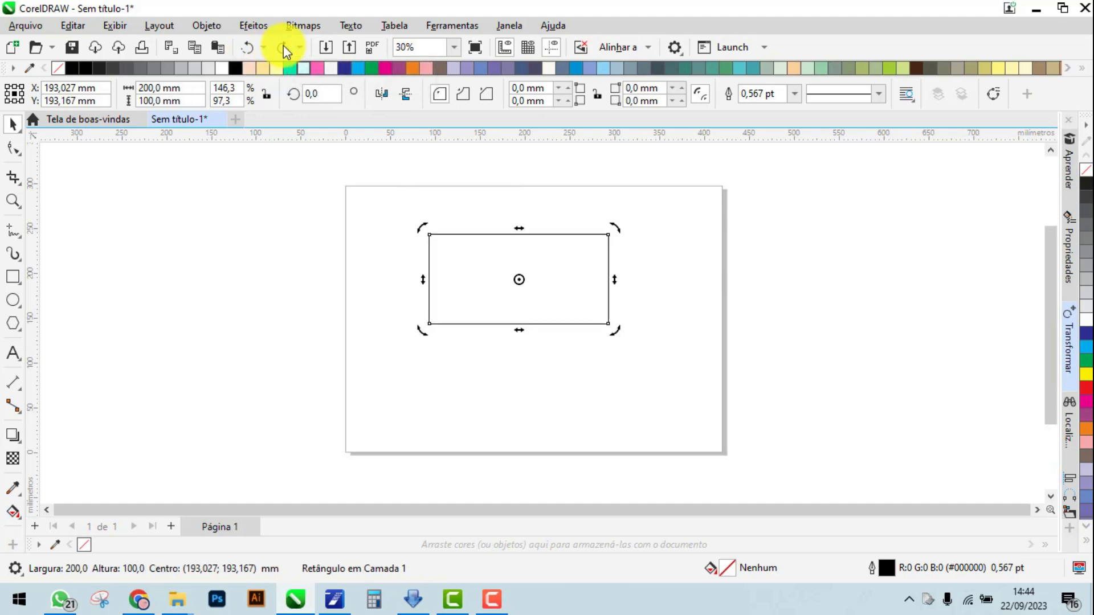
Review the list of undoable actions from the most recent to the oldest, and close it without undoing any
left_click(263, 47)
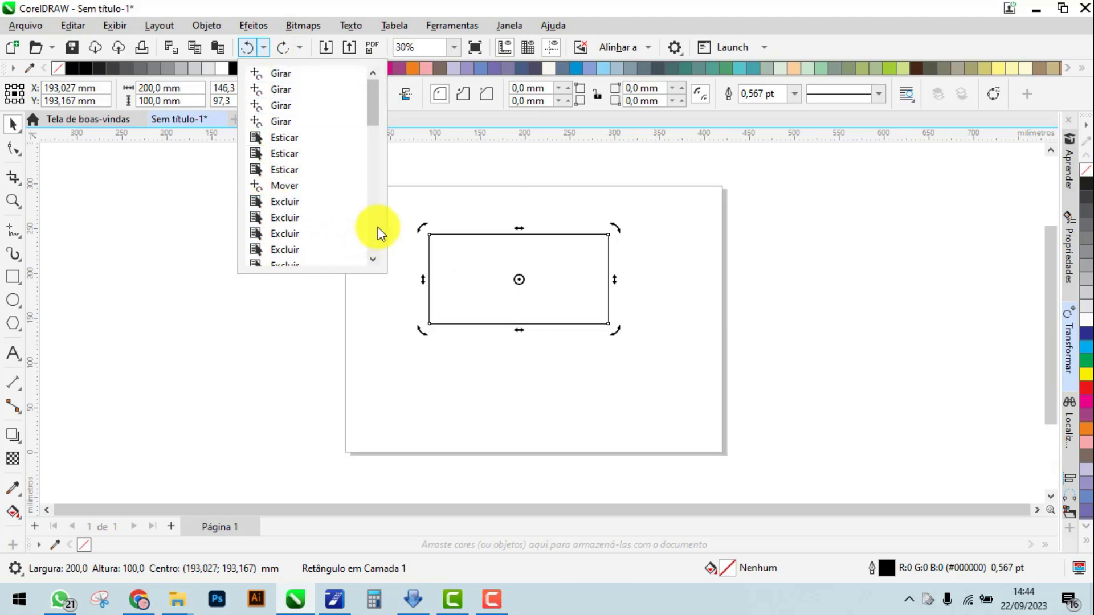
scroll(377, 227, "down", 10)
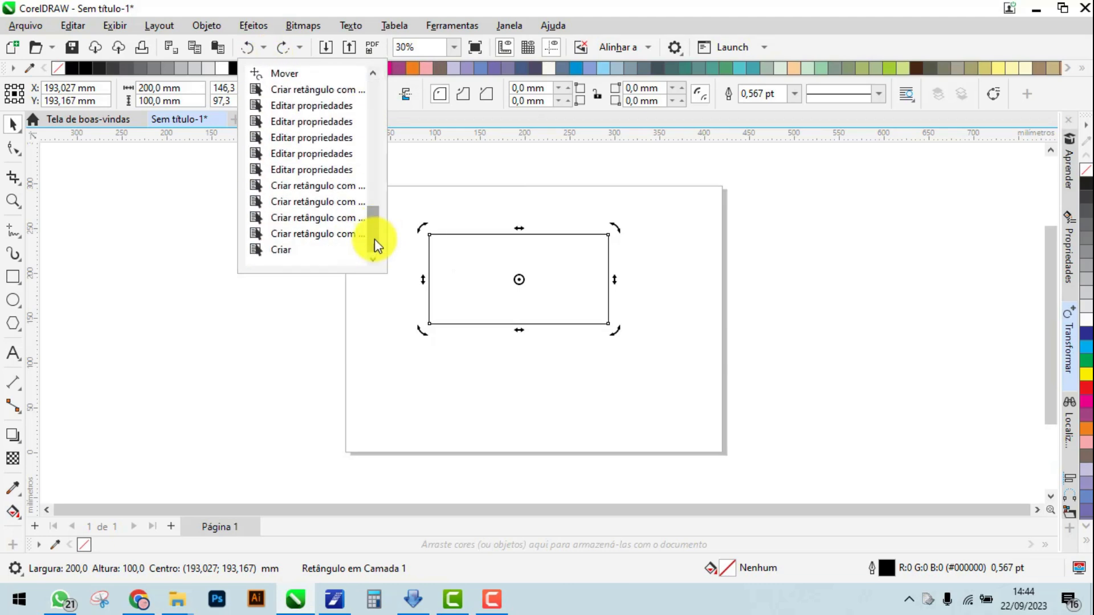
left_click_drag(374, 242, 404, 79)
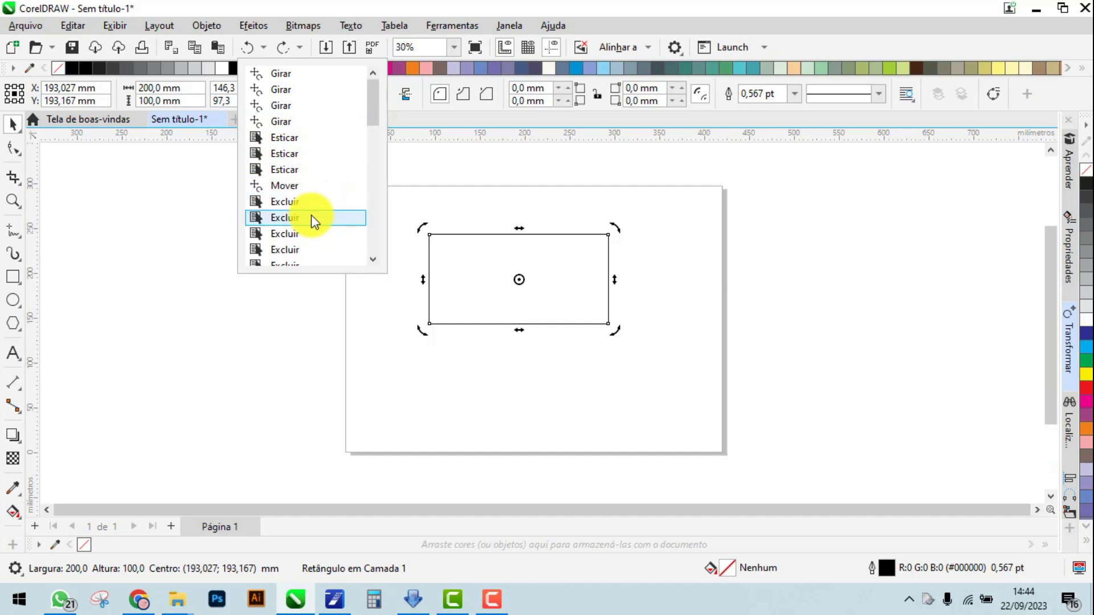
left_click(284, 8)
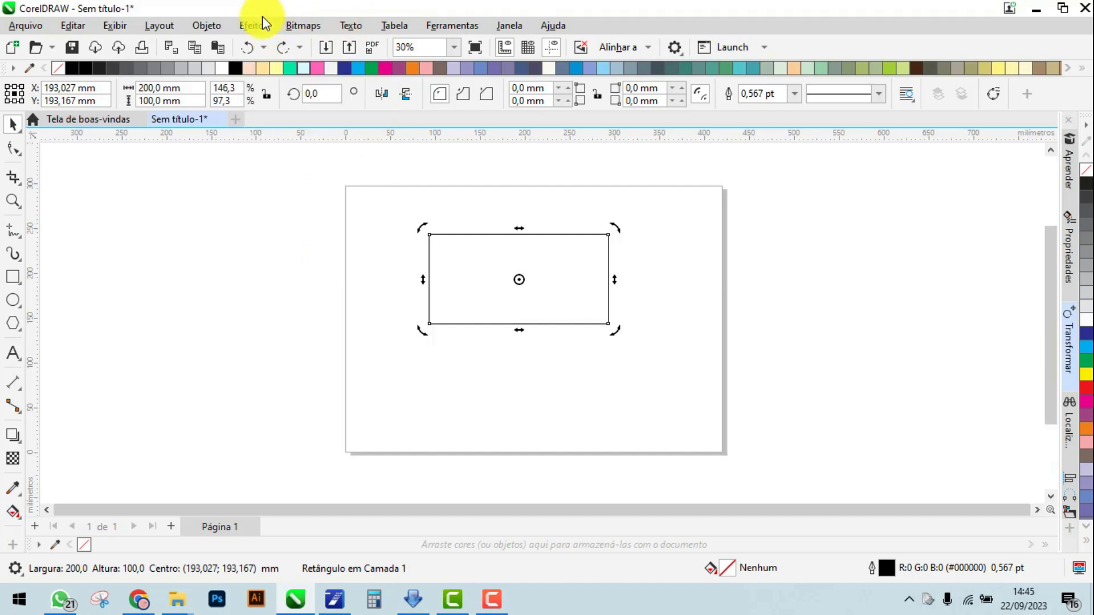
Undo the rotations and size changes one by one, back to the 300 × 100 mm rectangle
left_click(248, 50)
left_click(248, 50)
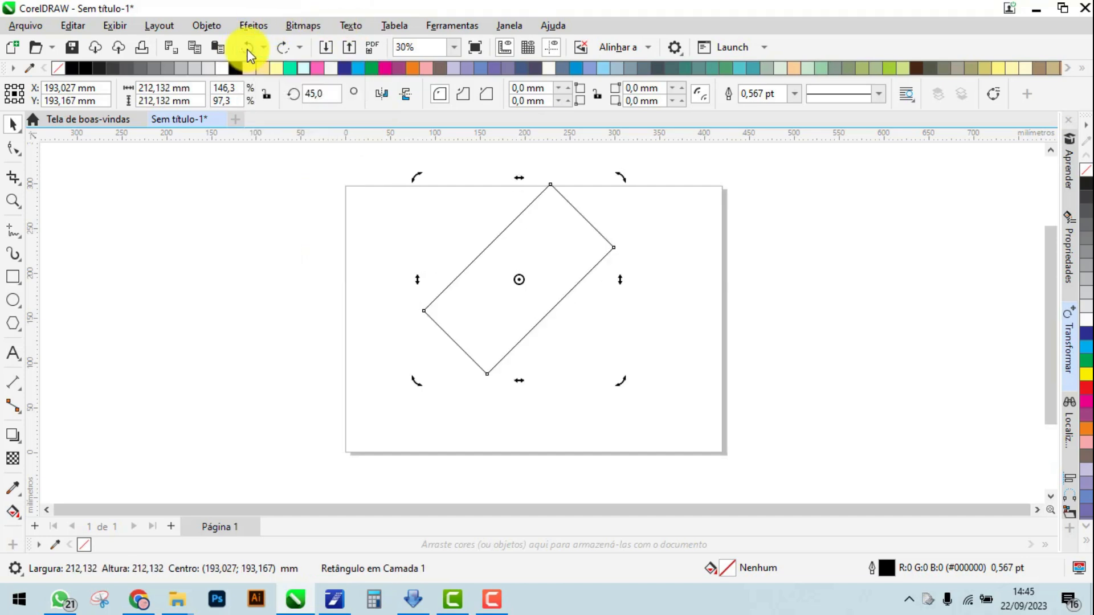
left_click(248, 50)
left_click(247, 50)
left_click(248, 51)
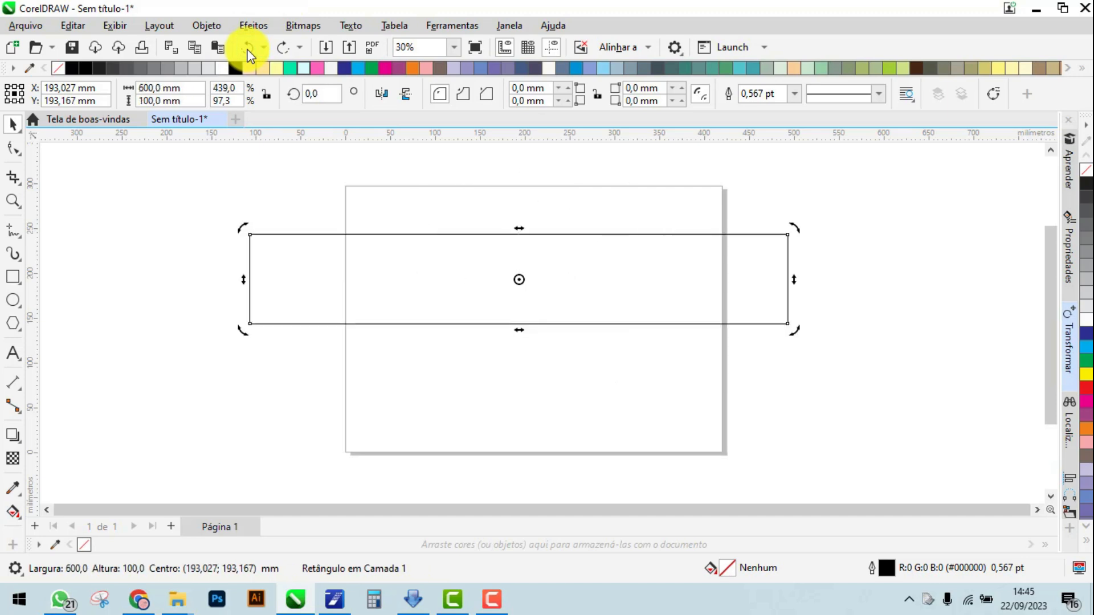
left_click(247, 50)
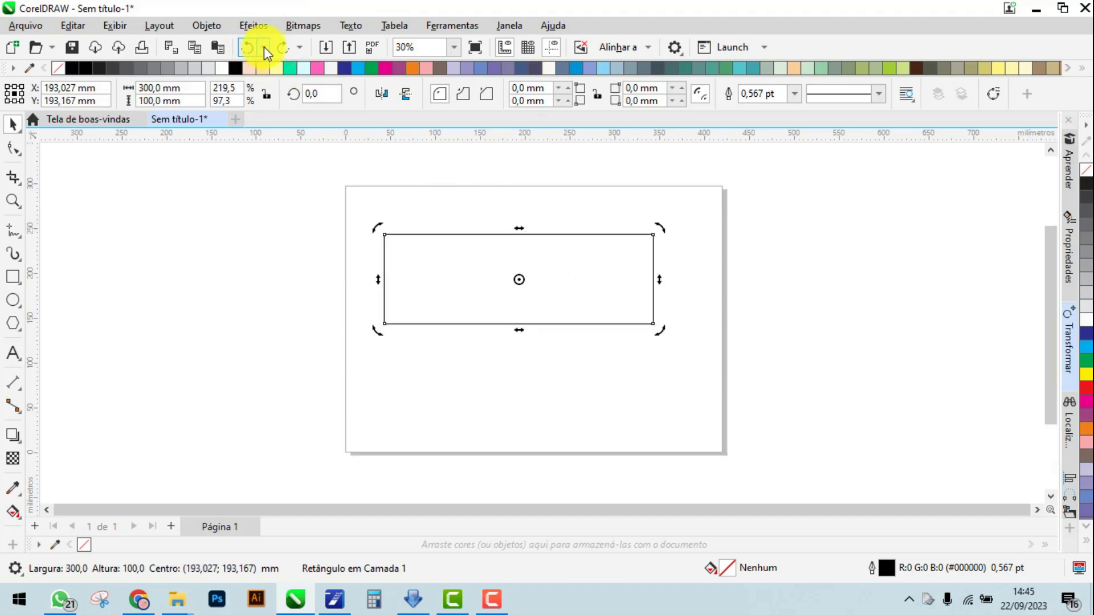
Redo all undone size changes and rotations, up to the unrotated 200 × 100 mm rectangle
left_click(277, 44)
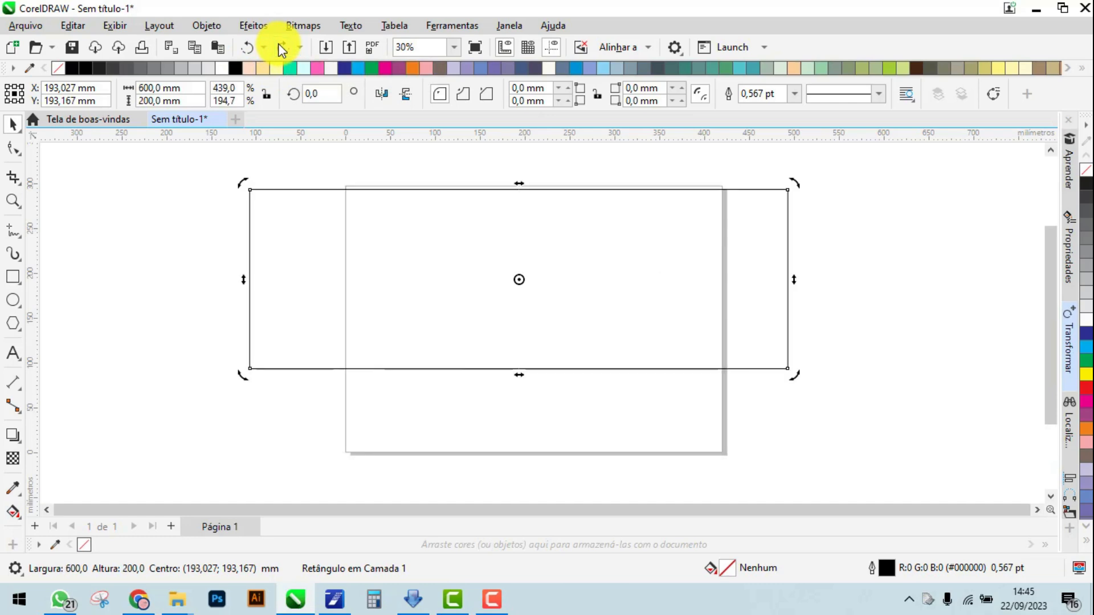
left_click(278, 43)
left_click(278, 43)
left_click(278, 43)
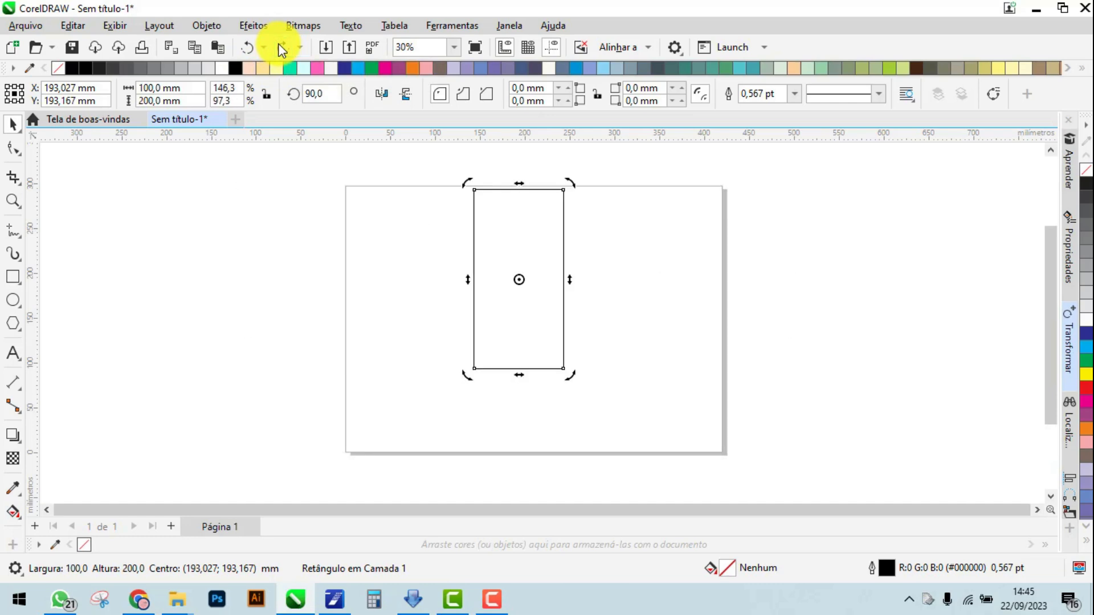
left_click(278, 43)
left_click(278, 43)
left_click(278, 43)
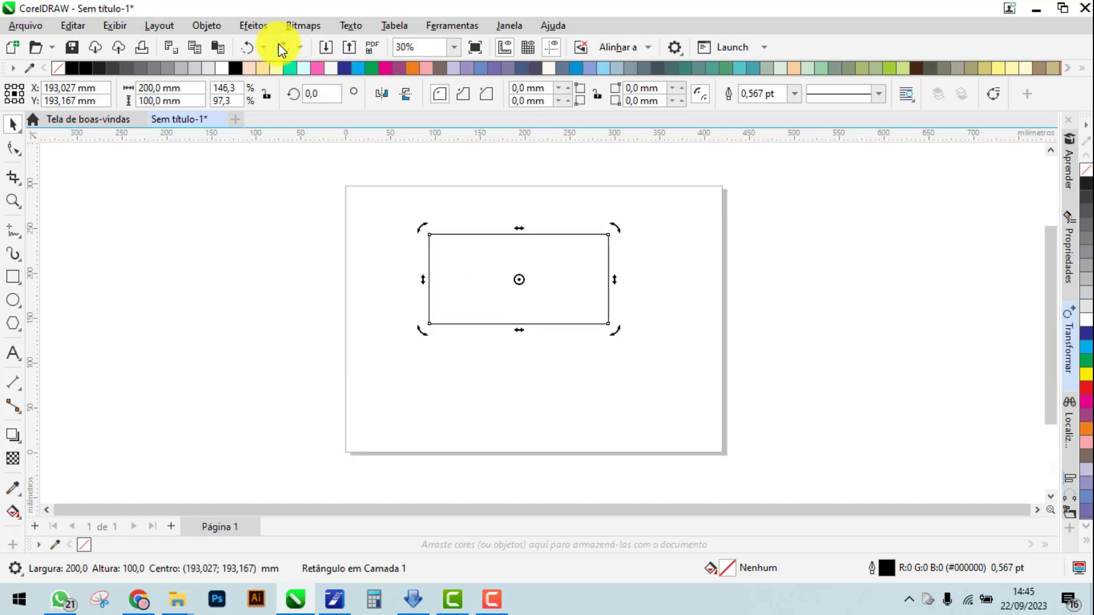
Clear the selection and select the rectangle again by its outline
left_click(333, 200)
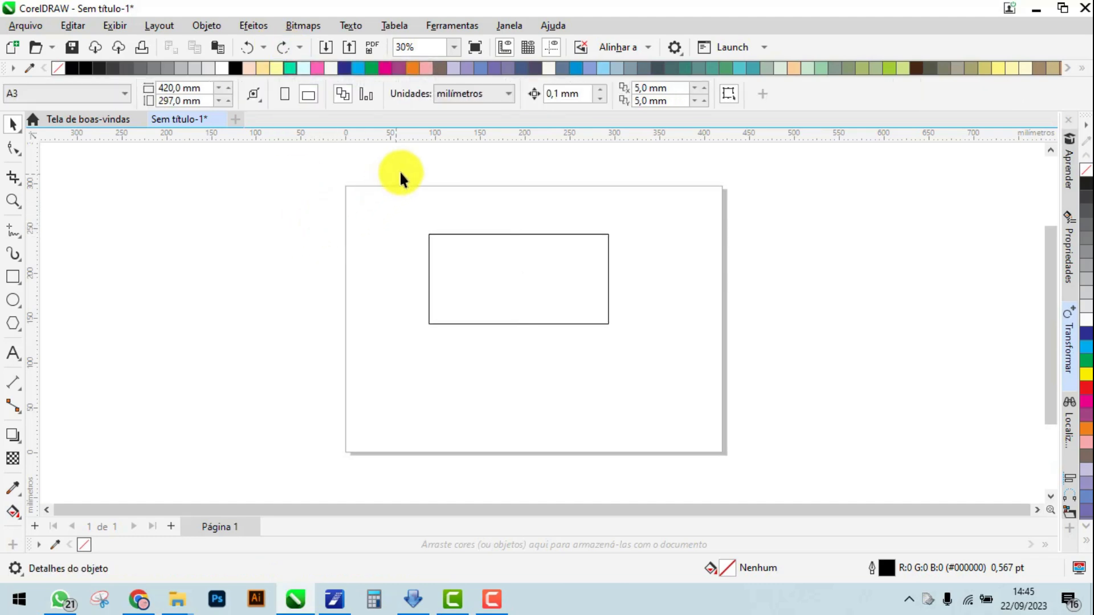
left_click(556, 313)
left_click(221, 242)
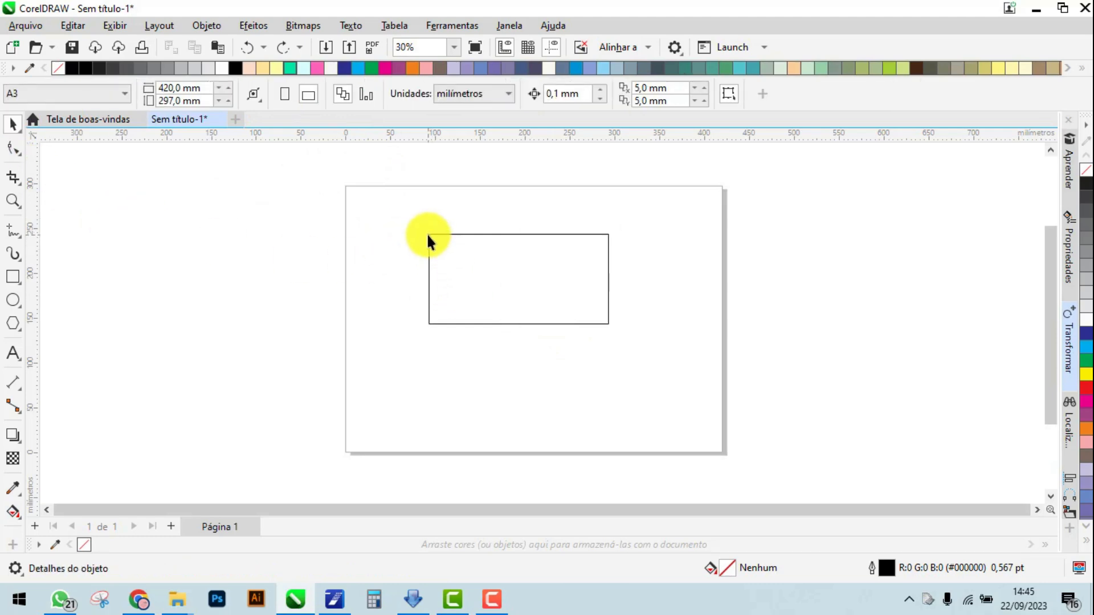
left_click(428, 236)
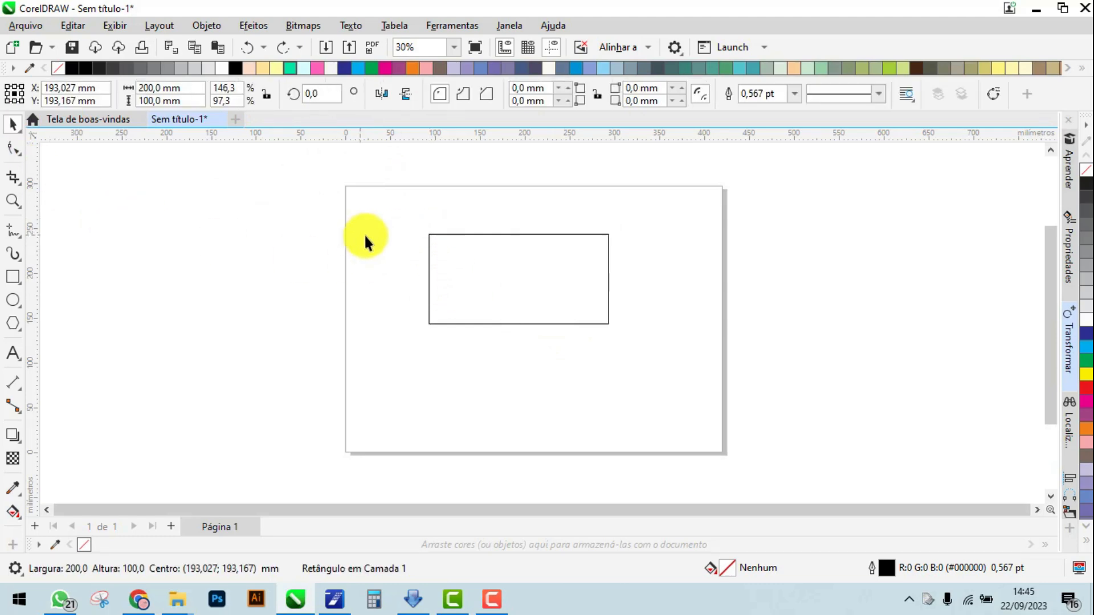
left_click(358, 233)
left_click(446, 237)
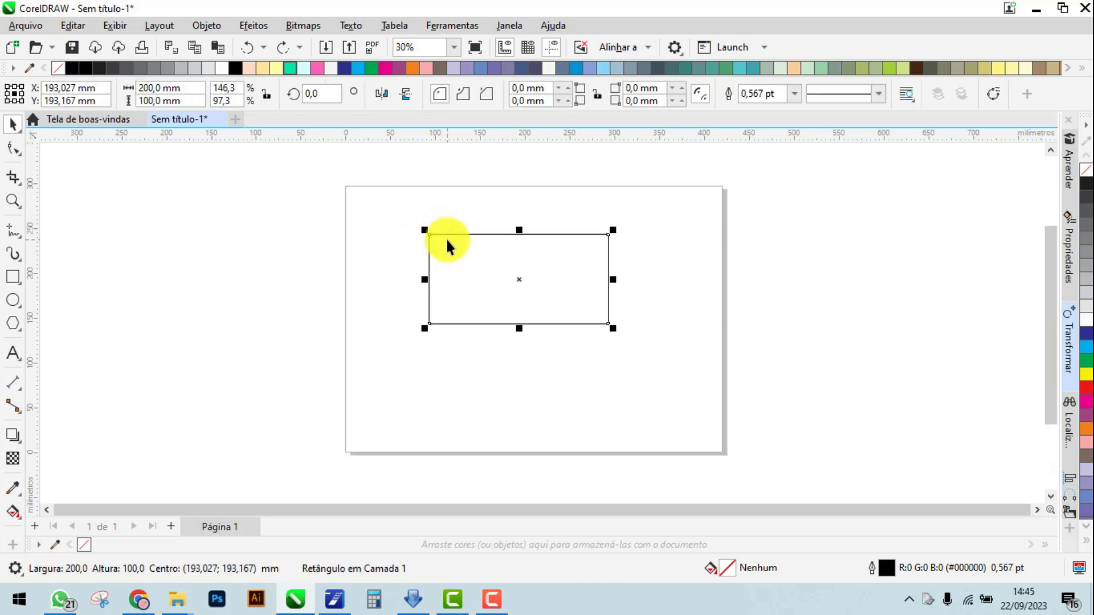
Switch the rectangle to its rotation and skew handles and back to sizing handles, then deselect and reselect it
left_click(521, 282)
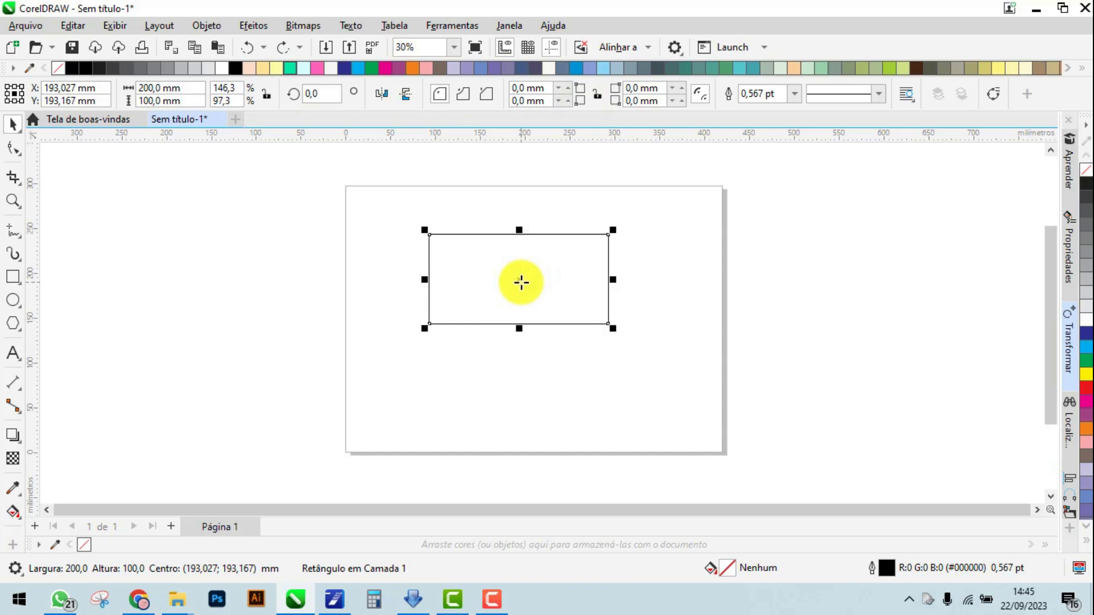
left_click(520, 281)
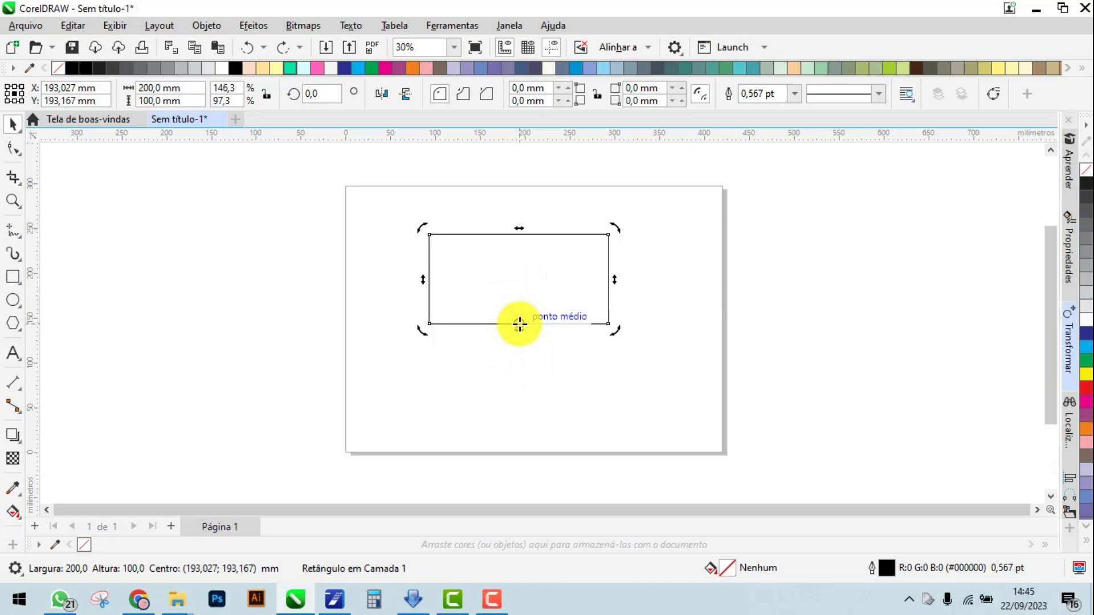
left_click(520, 273)
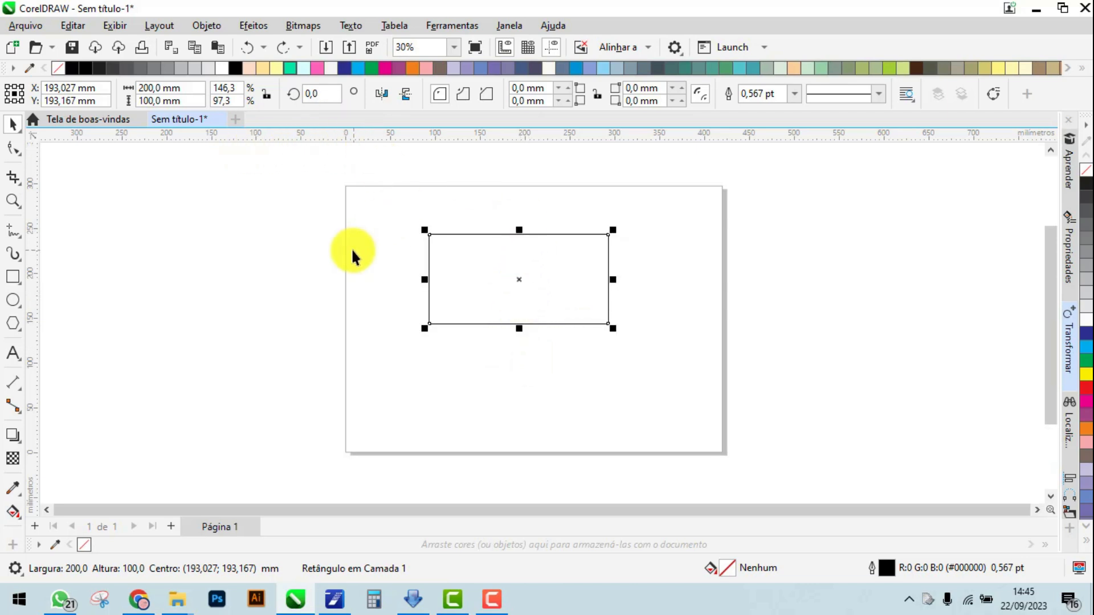
left_click(375, 233)
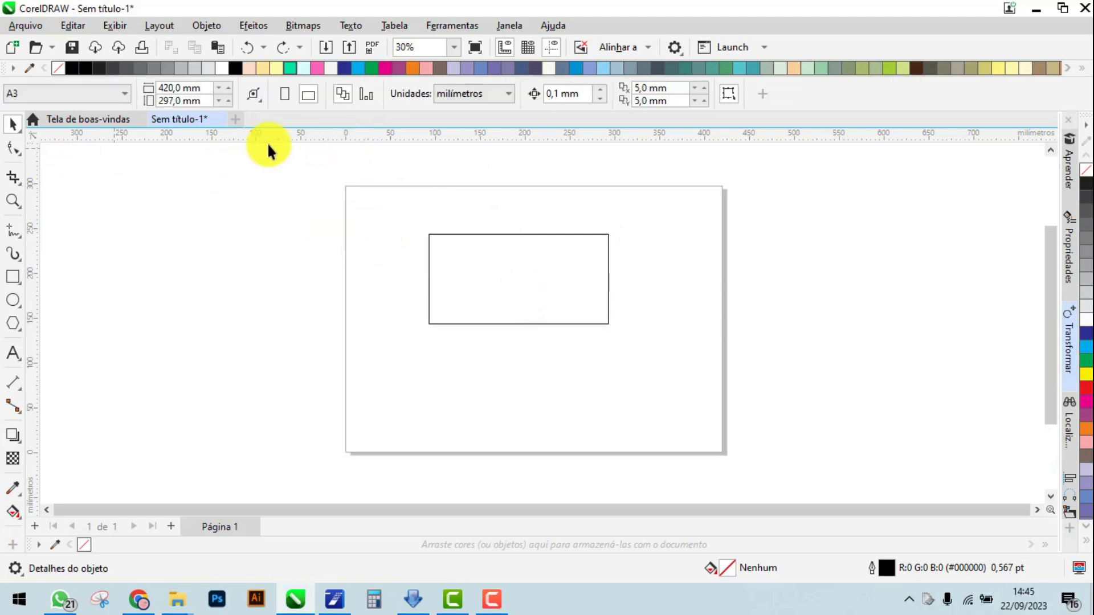
left_click(429, 262)
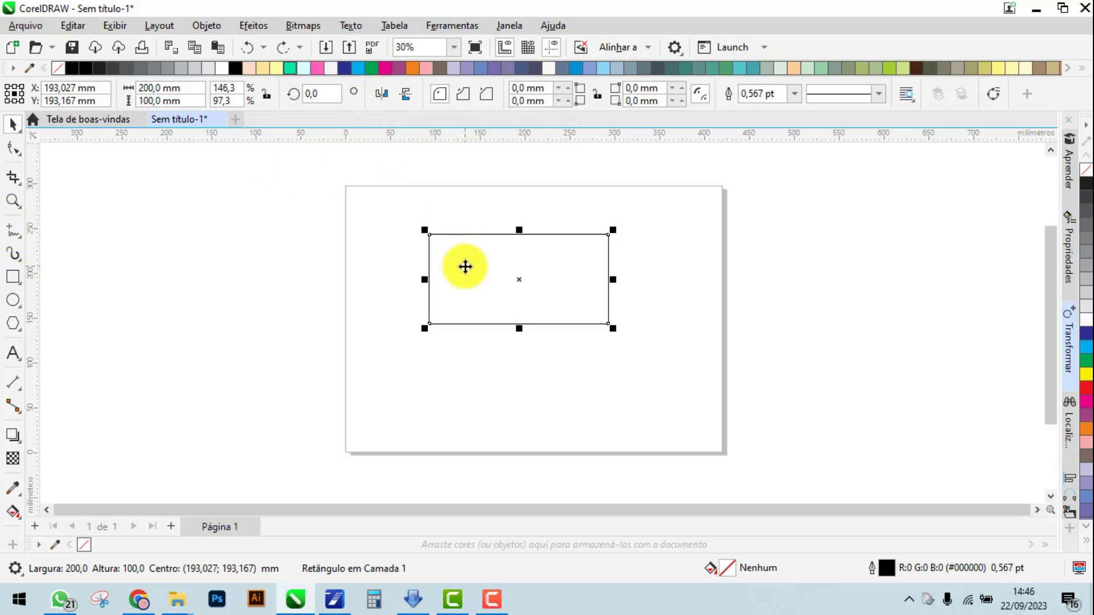
Draw an ellipse about 168 × 155 mm overlapping the rectangle's right end
left_click(21, 309)
left_click(41, 297)
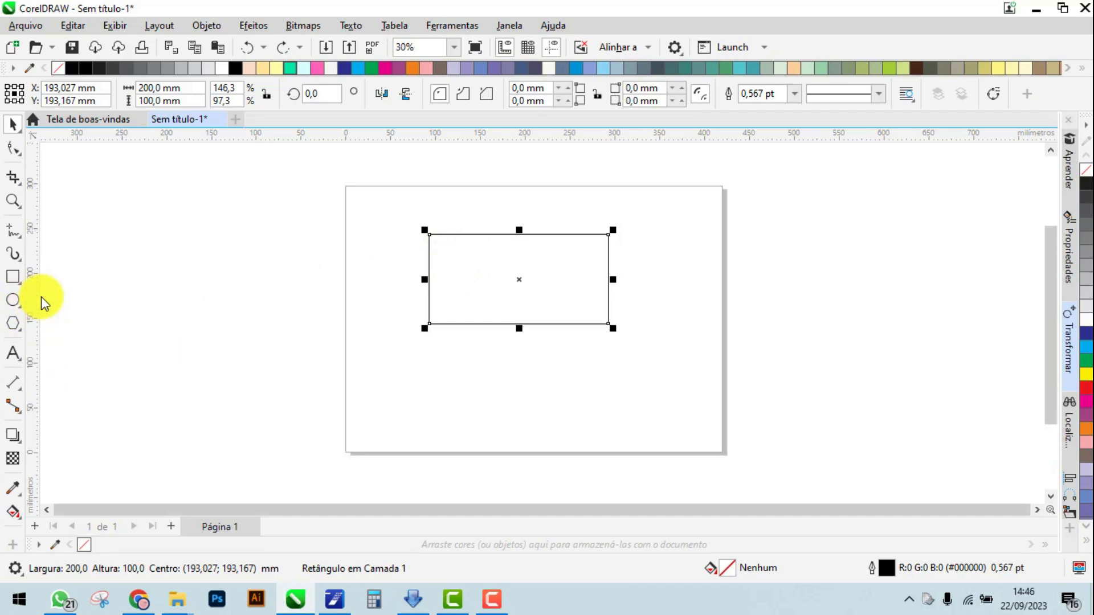
left_click_drag(576, 203, 727, 342)
Select the rectangle and ellipse together and mirror them horizontally twice
left_click(13, 123)
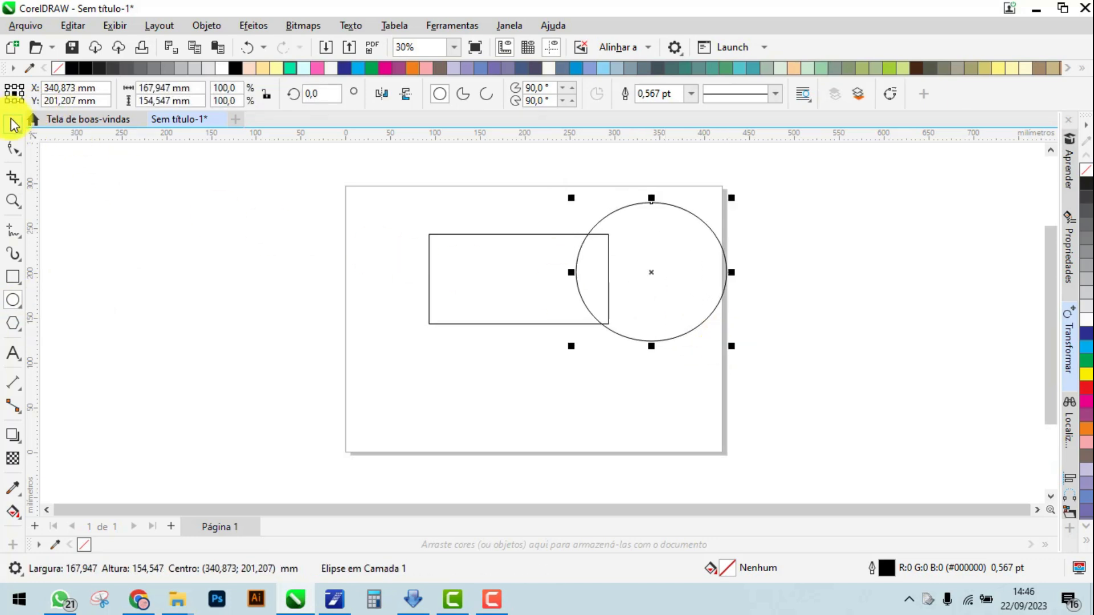
left_click(395, 183)
left_click_drag(826, 384, 826, 383)
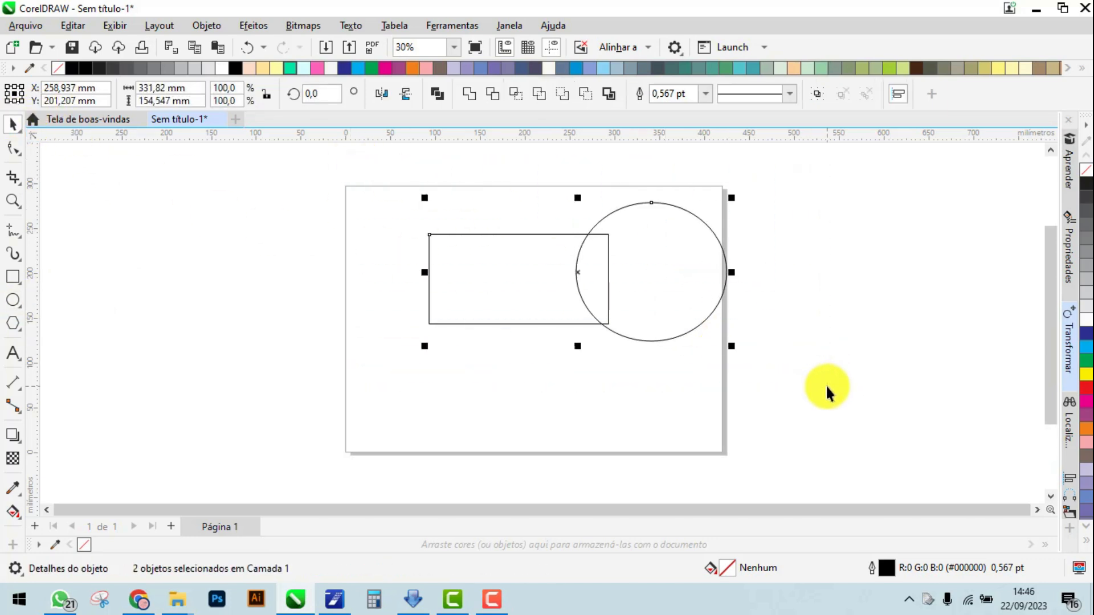
left_click(381, 97)
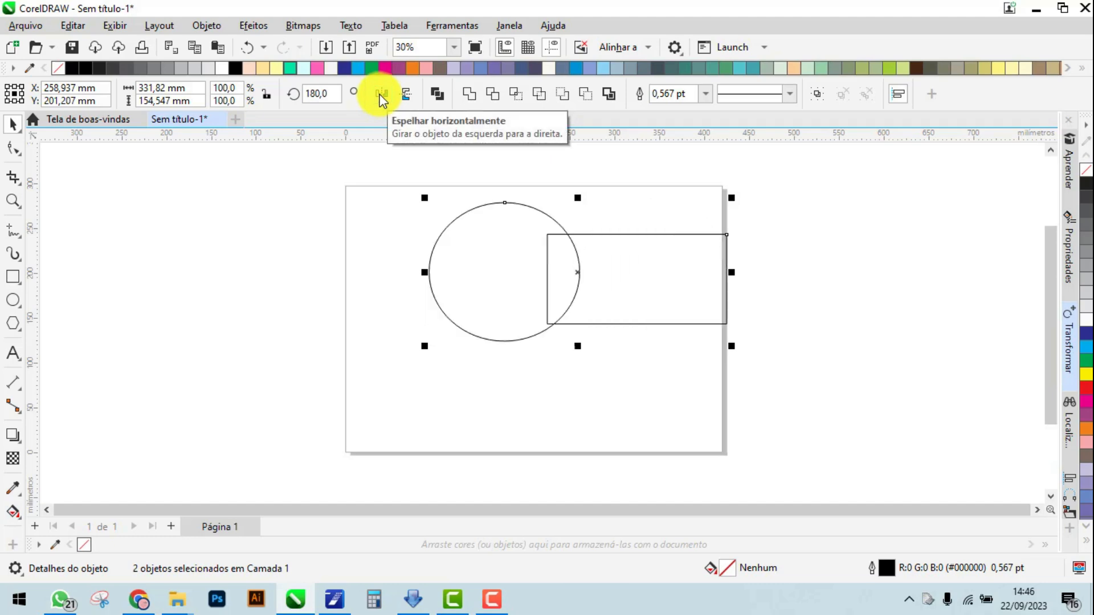
left_click(381, 98)
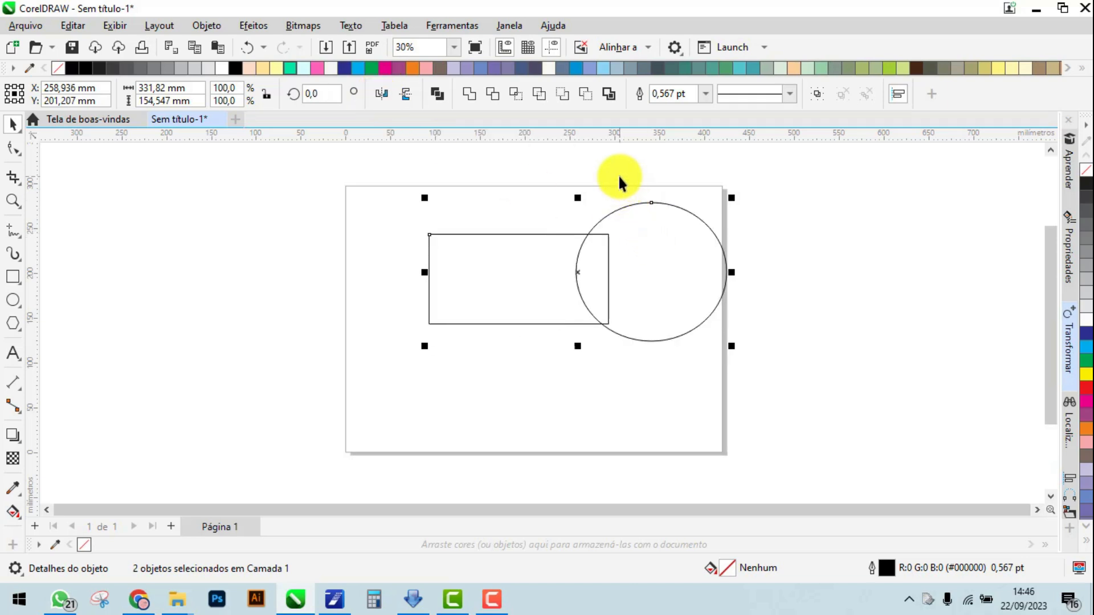
Move the ellipse up over the rectangle's upper edge, move it across the page's right edge, and deselect it
left_click(645, 263)
left_click_drag(608, 270, 512, 194)
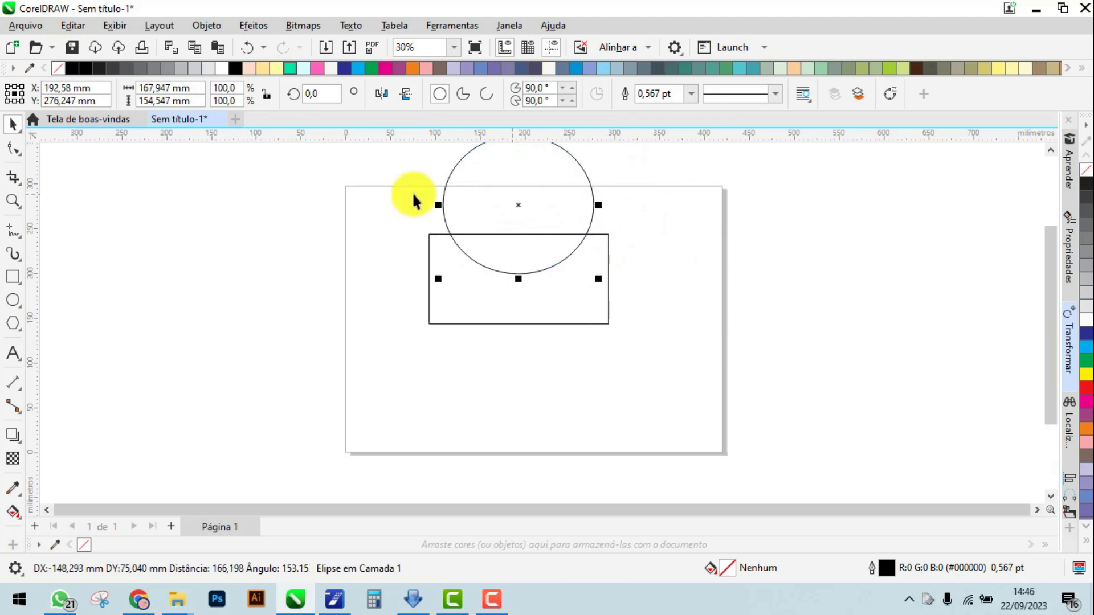
left_click(1050, 149)
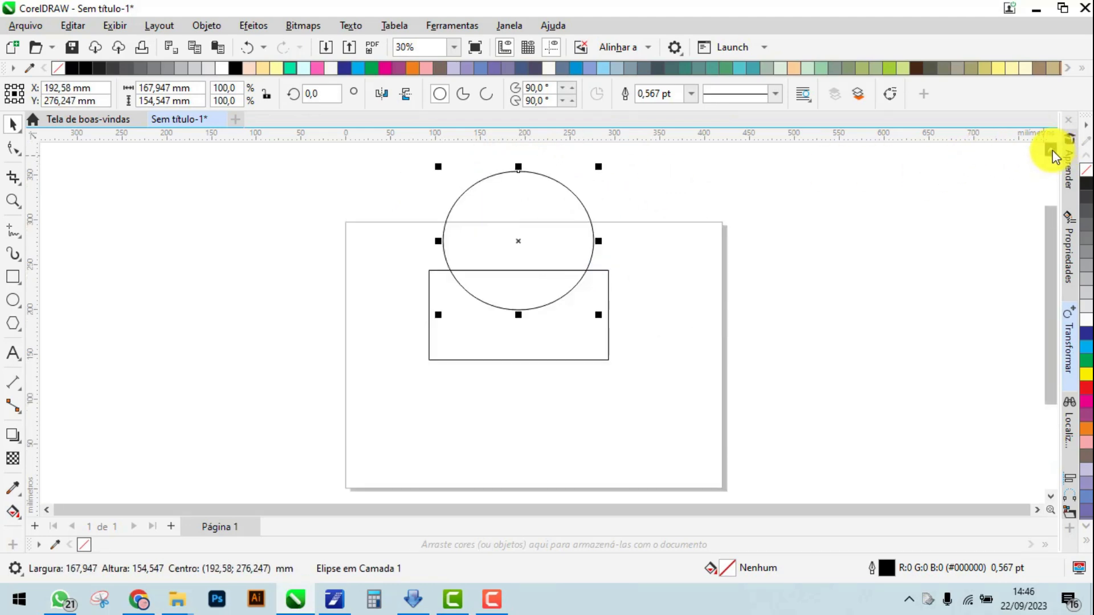
left_click(1050, 149)
left_click_drag(500, 269, 730, 308)
left_click(531, 220)
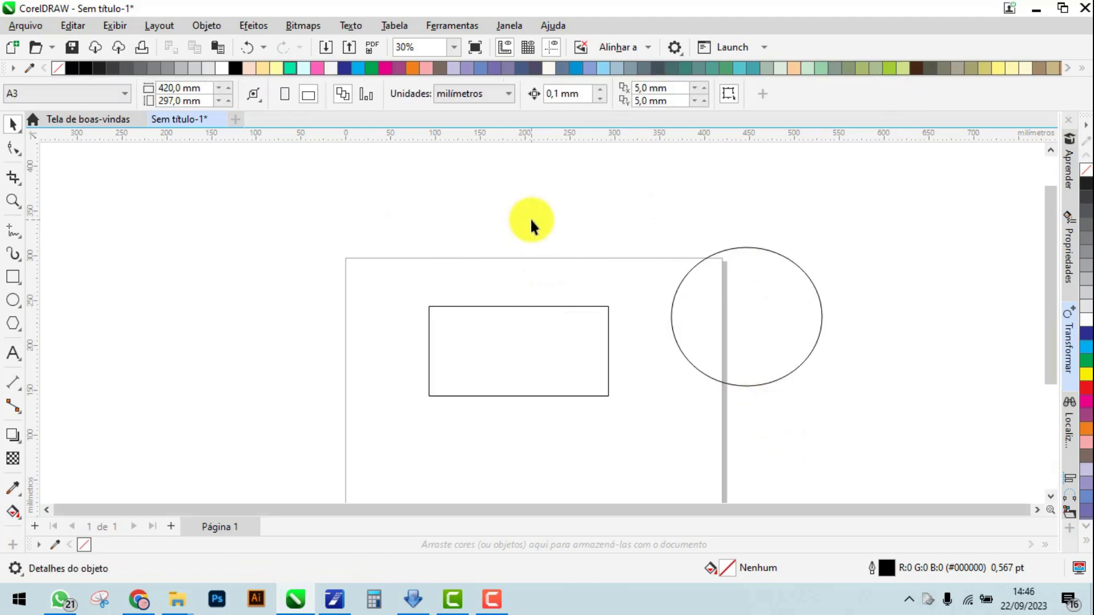
Move the ellipse back over the rectangle's upper edge, centred at about X 193 mm, Y 279 mm
left_click(742, 328)
left_click_drag(742, 319, 520, 276)
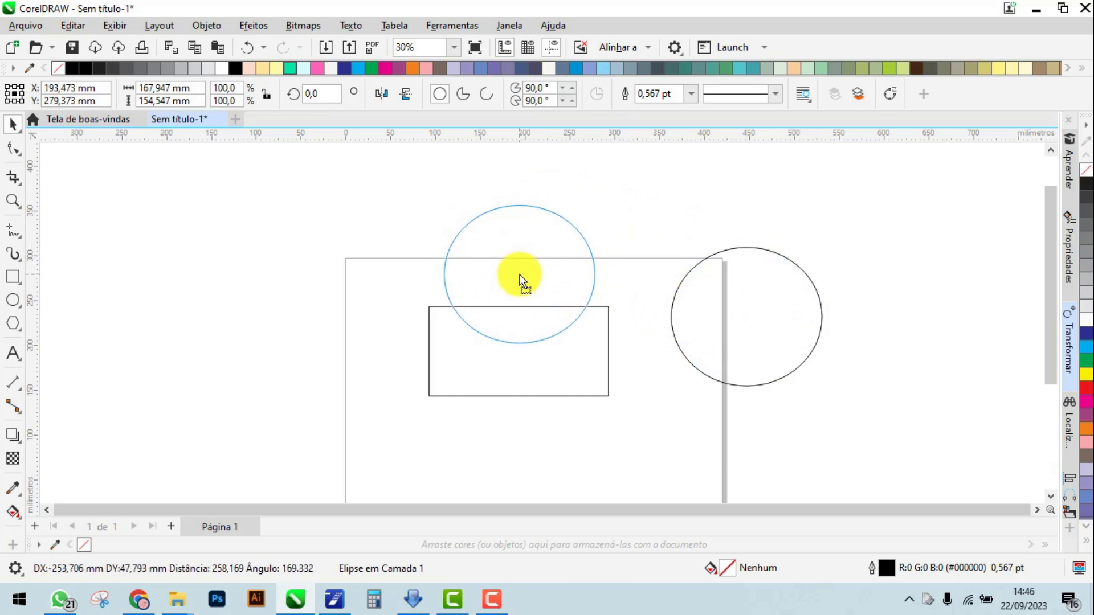
left_click_drag(521, 276, 520, 276)
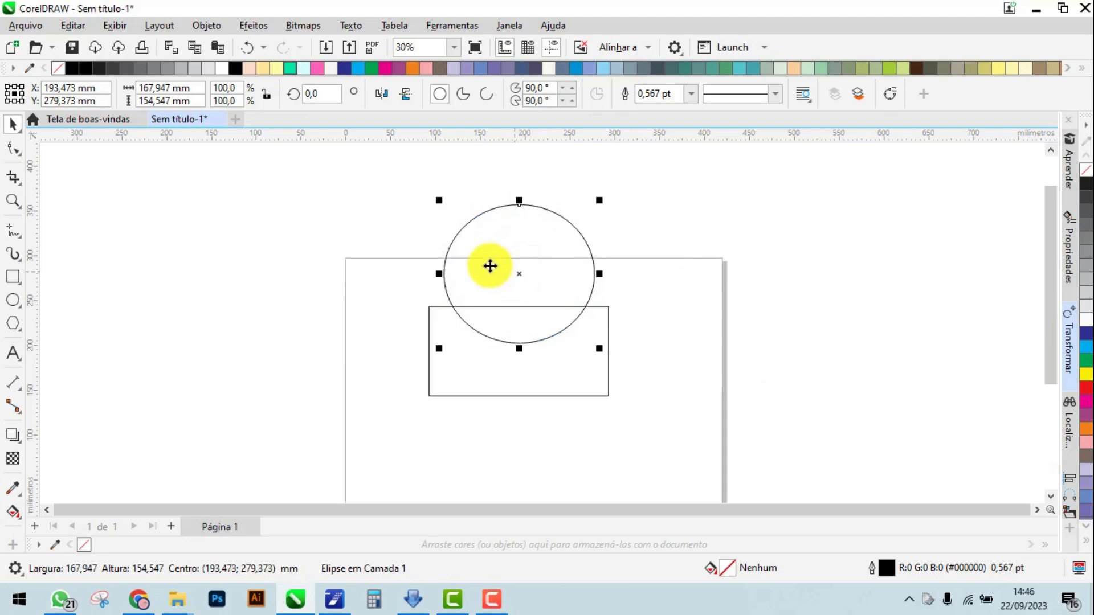
Select the ellipse and rectangle together and mirror them vertically four times
left_click(330, 167)
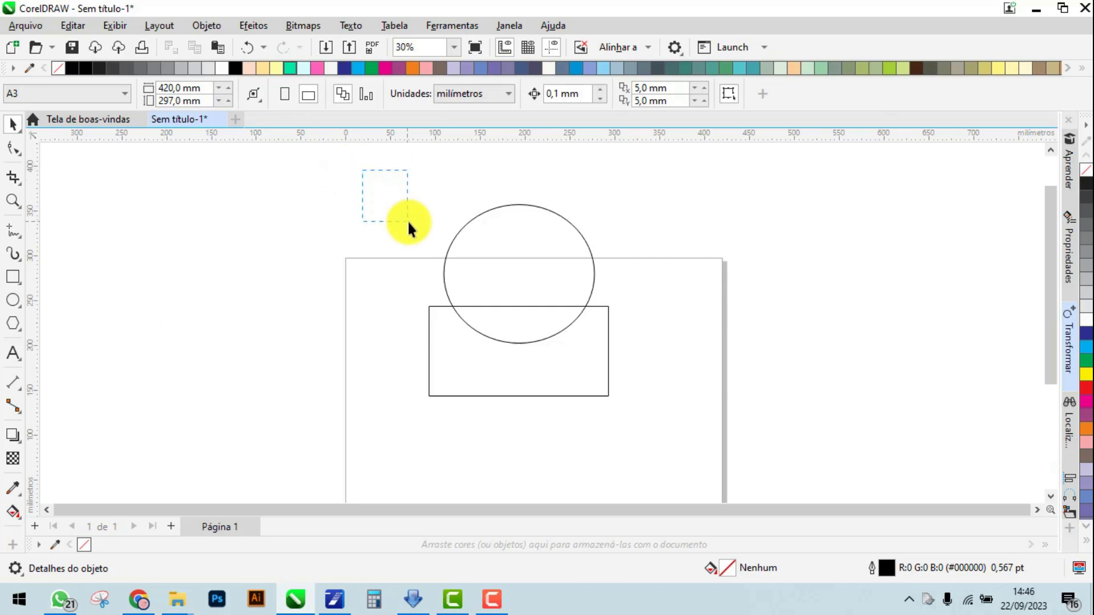
left_click_drag(463, 263, 680, 429)
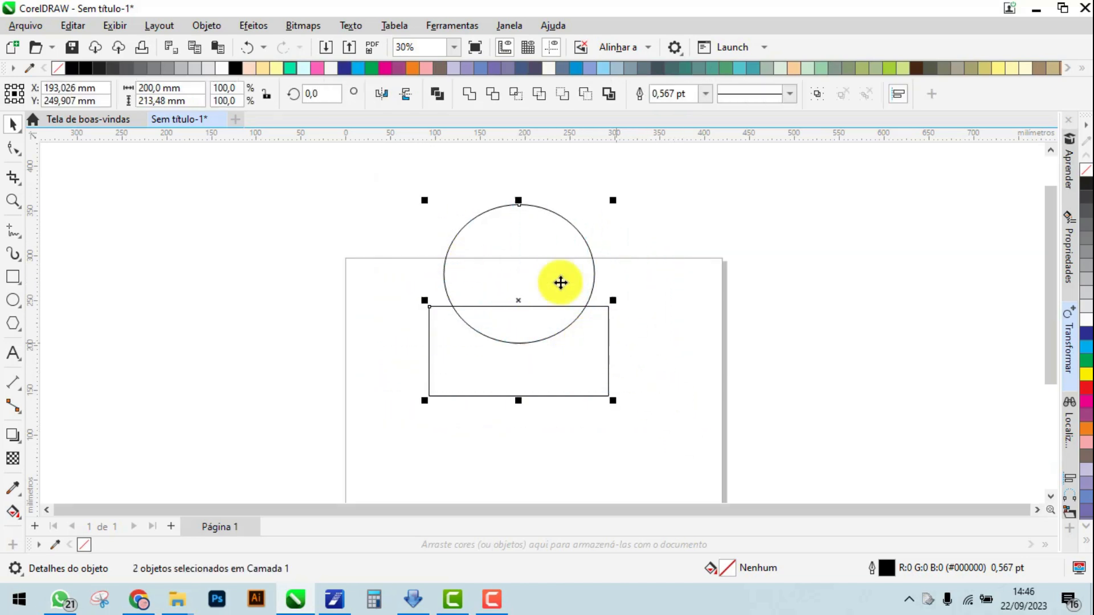
left_click(408, 95)
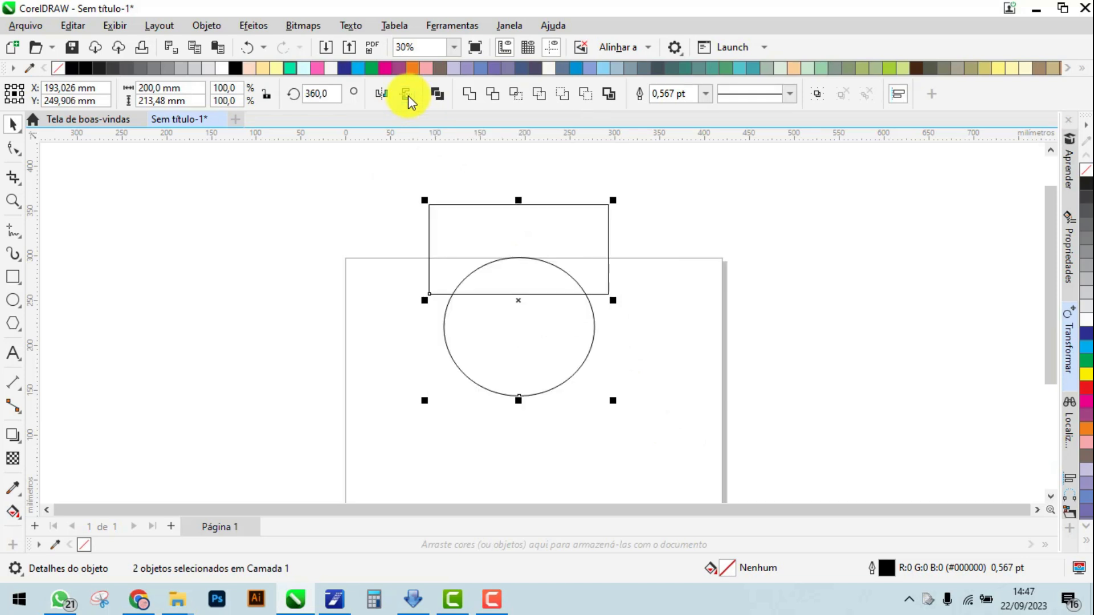
left_click(407, 95)
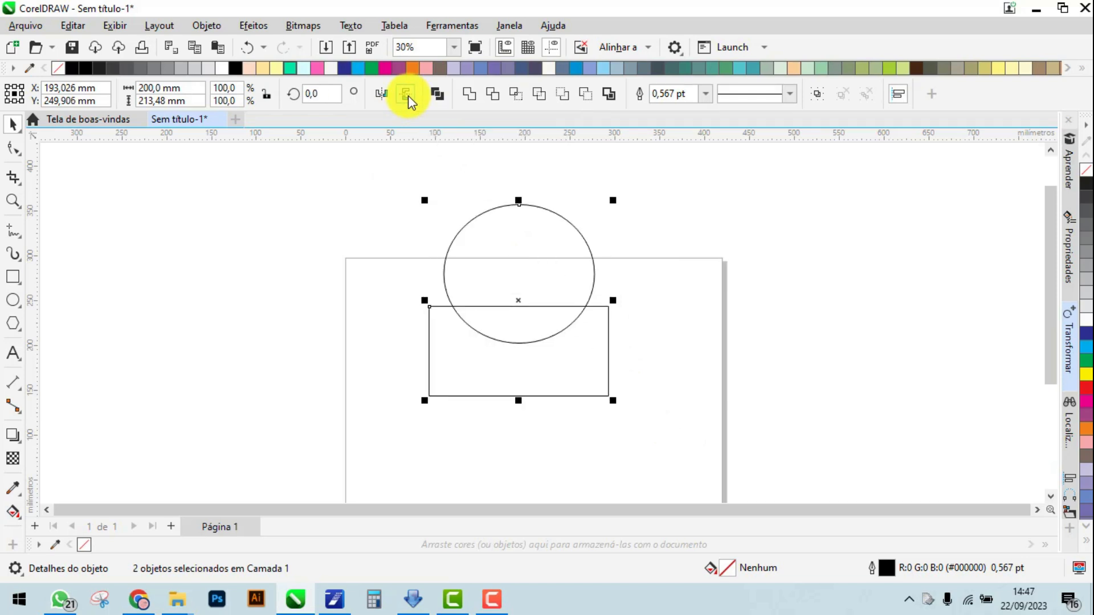
left_click(408, 95)
left_click(408, 95)
Delete only the ellipse, leaving the rectangle on the page
left_click(338, 220)
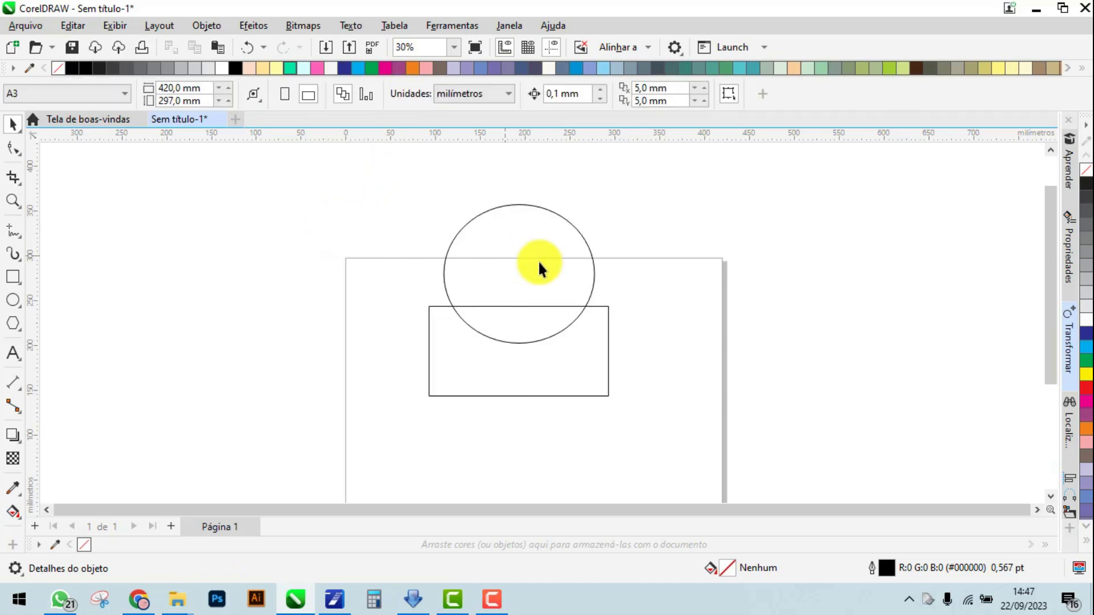
left_click(543, 261)
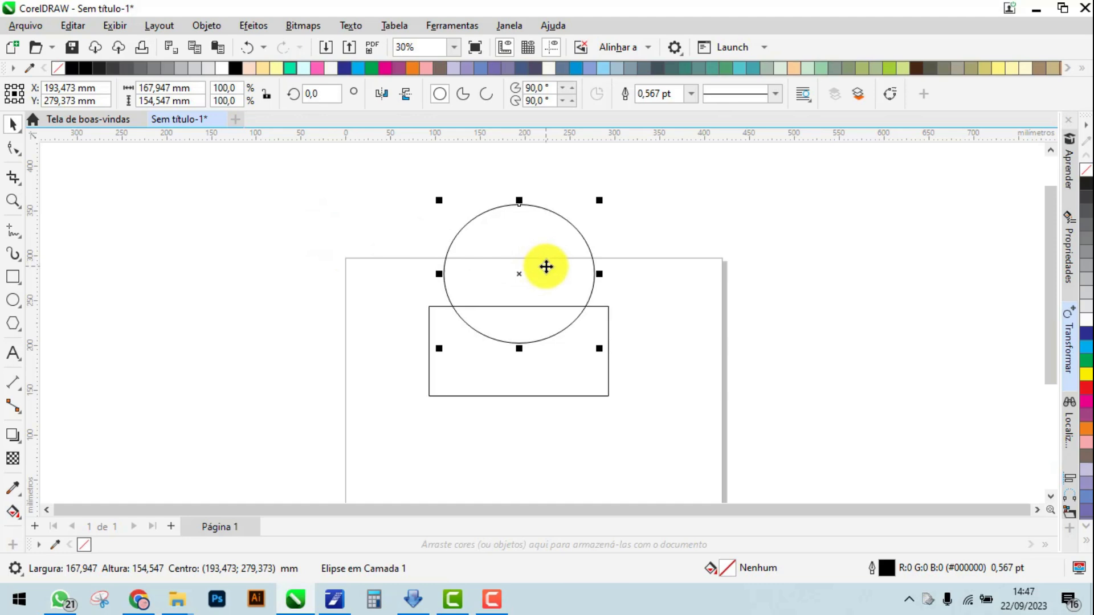
key("Delete")
left_click_drag(1047, 220, 1046, 251)
Stretch the rectangle freehand downwards, to the left and upwards to about 268 × 223 mm
left_click(432, 273)
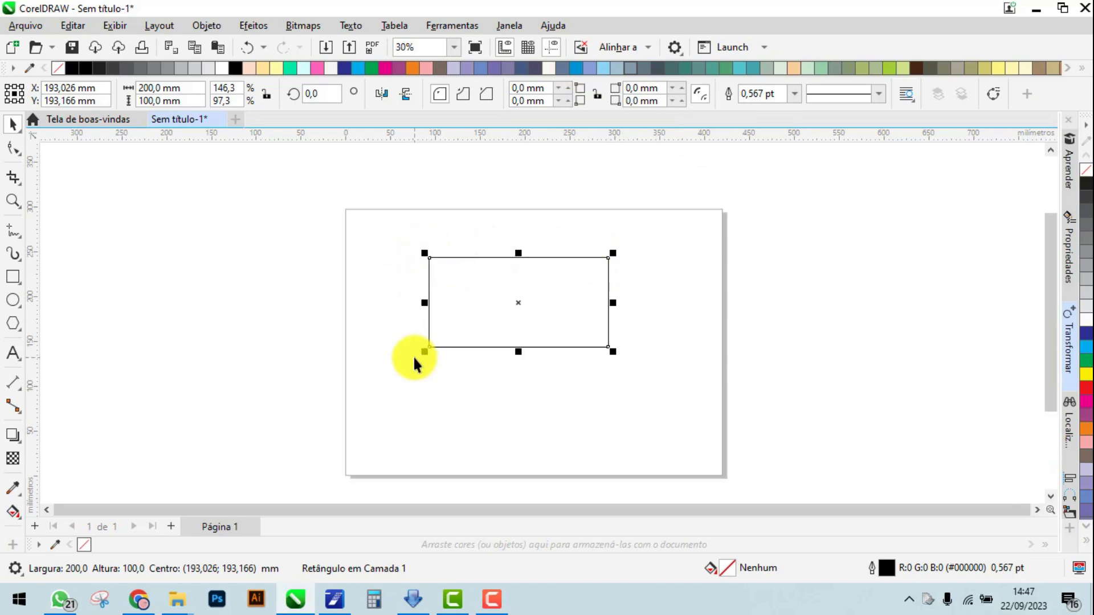
left_click(598, 95)
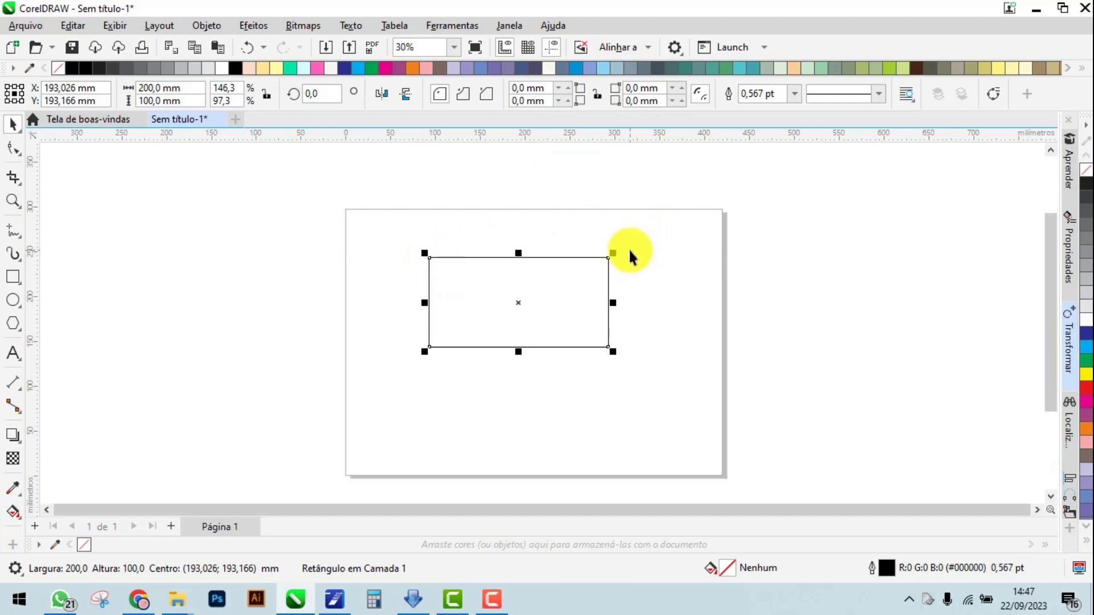
left_click_drag(522, 355, 520, 436)
left_click_drag(430, 344, 362, 344)
left_click_drag(492, 255, 511, 241)
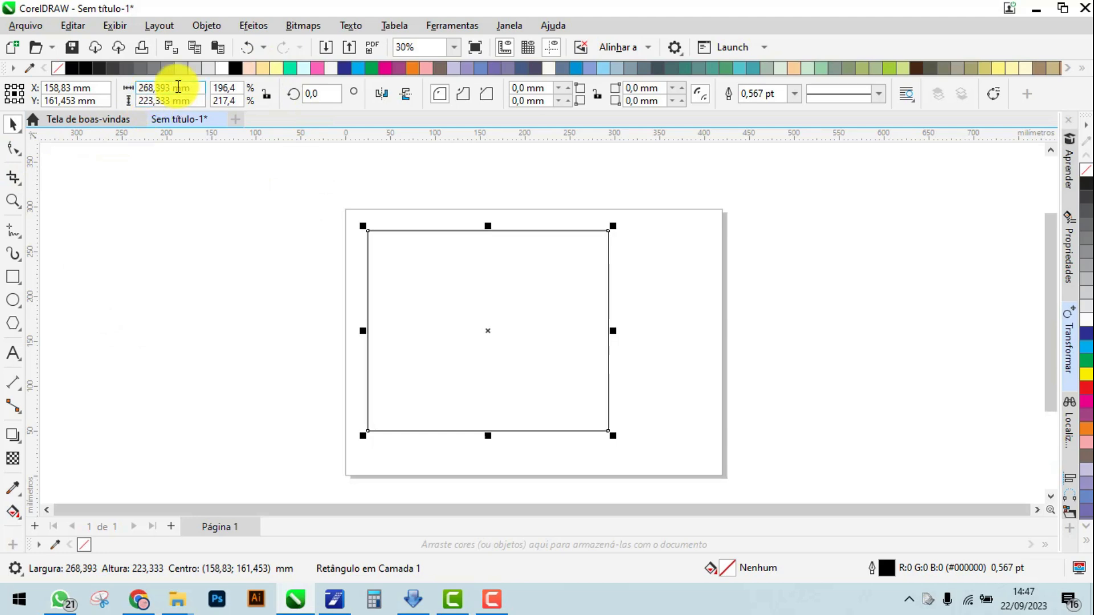
Delete the stretched rectangle from the page
left_click(264, 302)
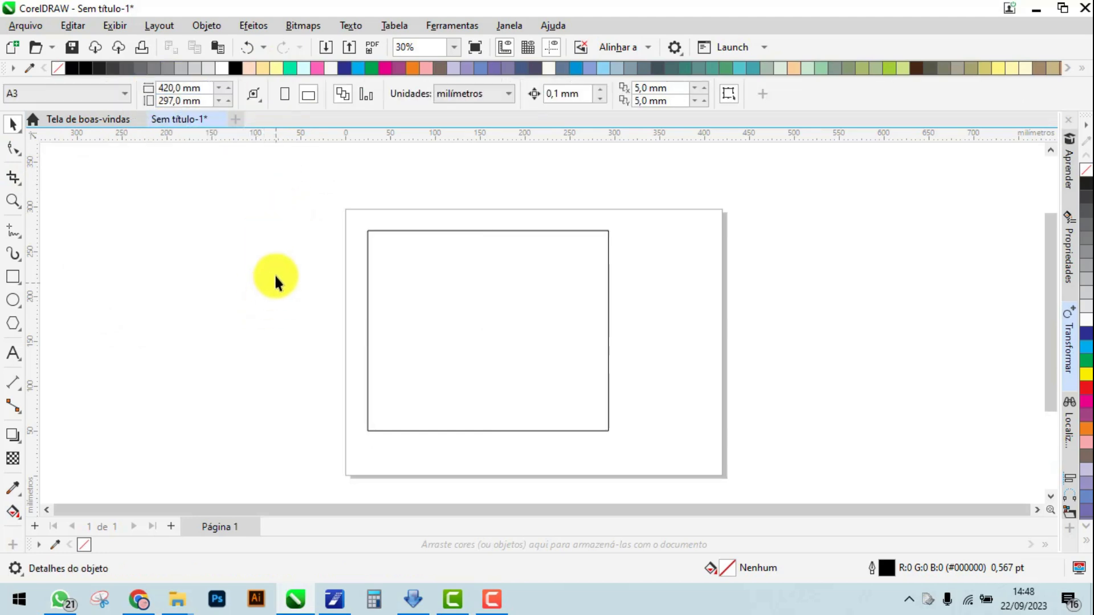
left_click(391, 313)
key("Delete")
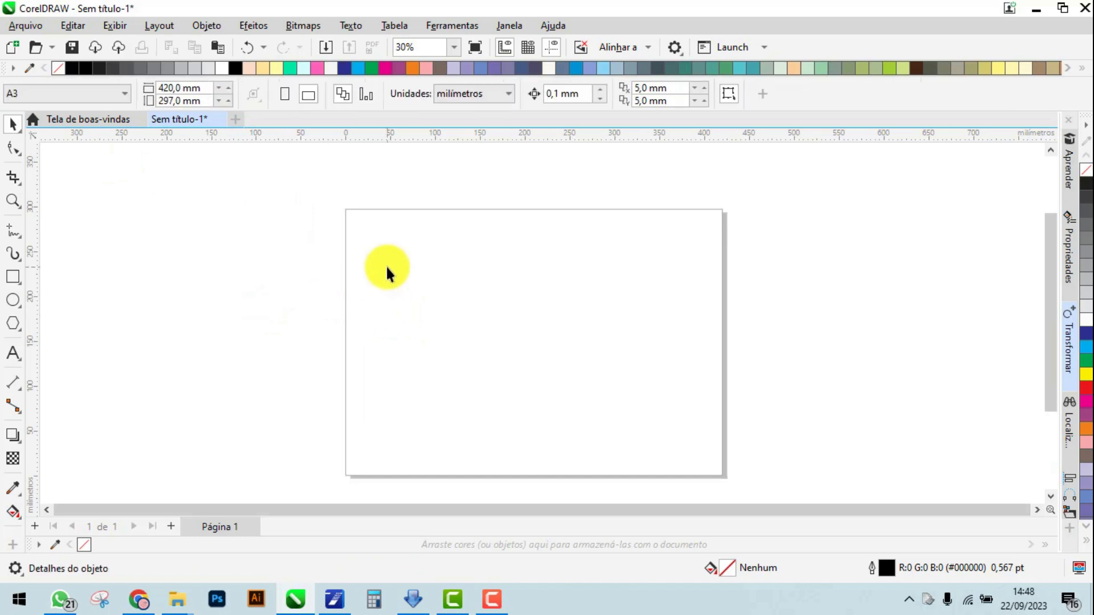
Set the page size to A4 in landscape orientation
left_click(32, 97)
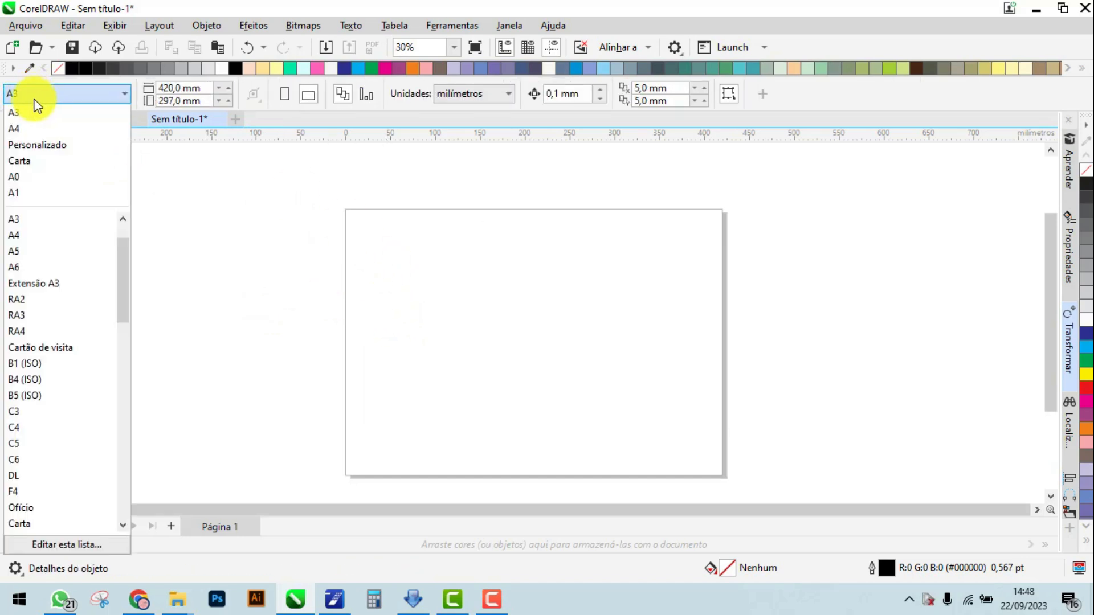
left_click(36, 130)
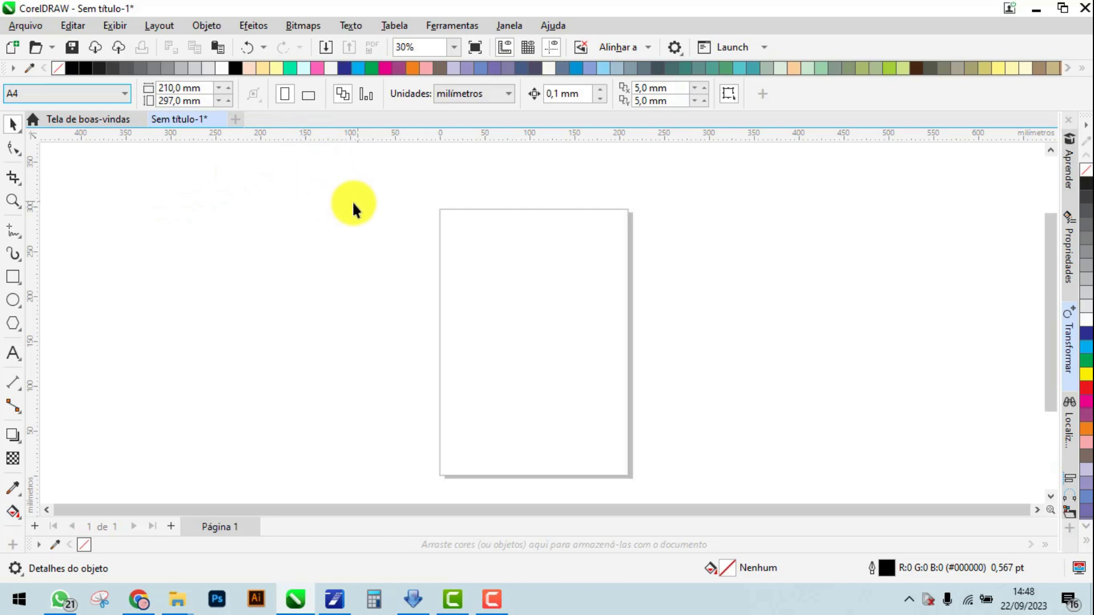
left_click(308, 101)
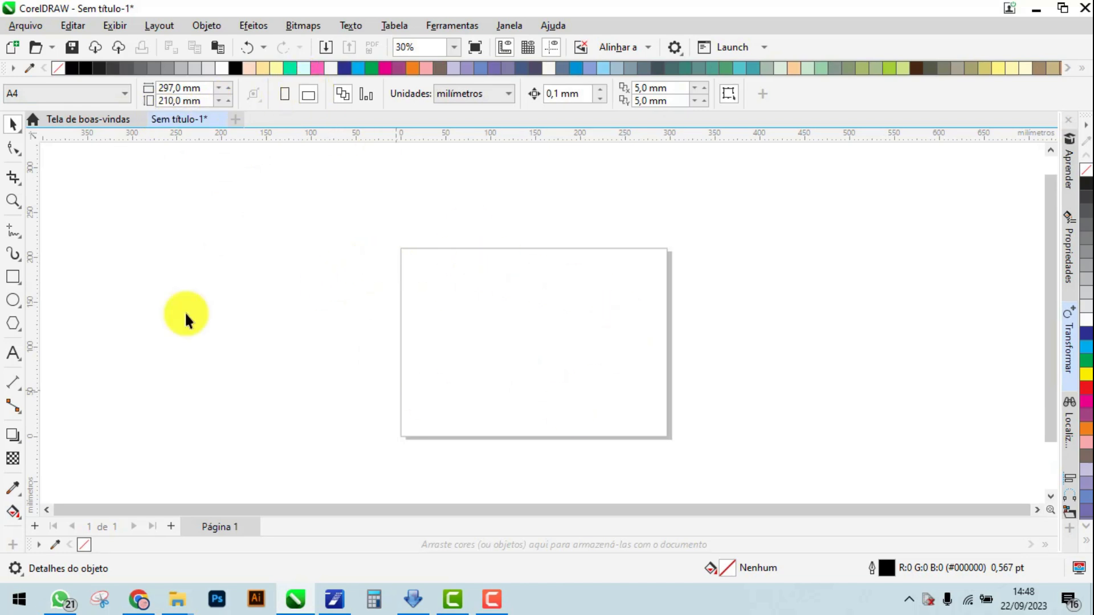
Draw a rectangle about 276 × 186 mm just inside the page's edges
left_click(12, 277)
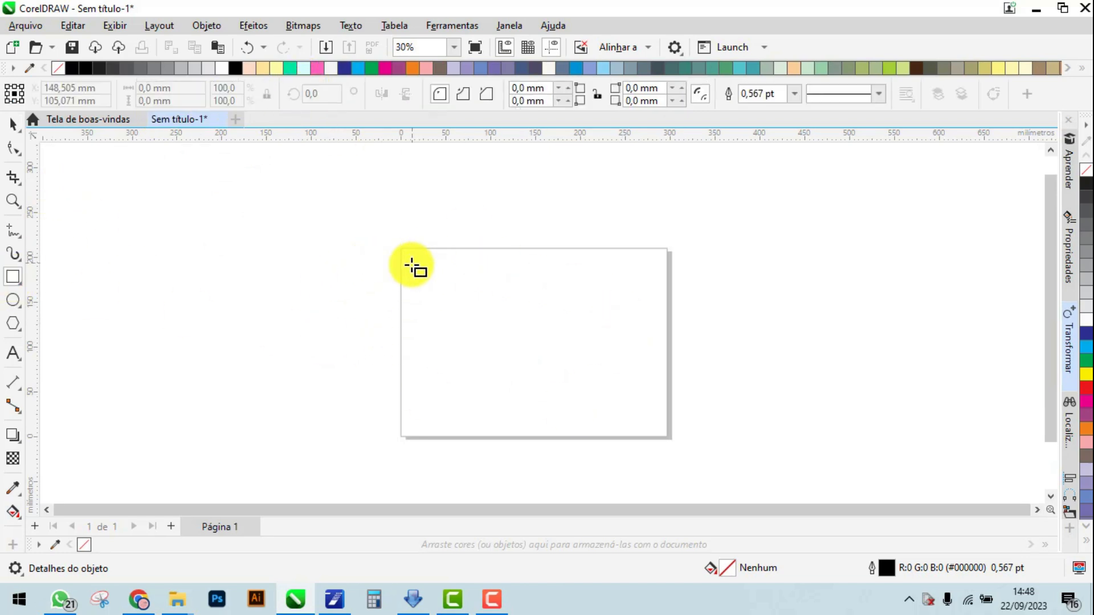
left_click_drag(409, 260, 658, 427)
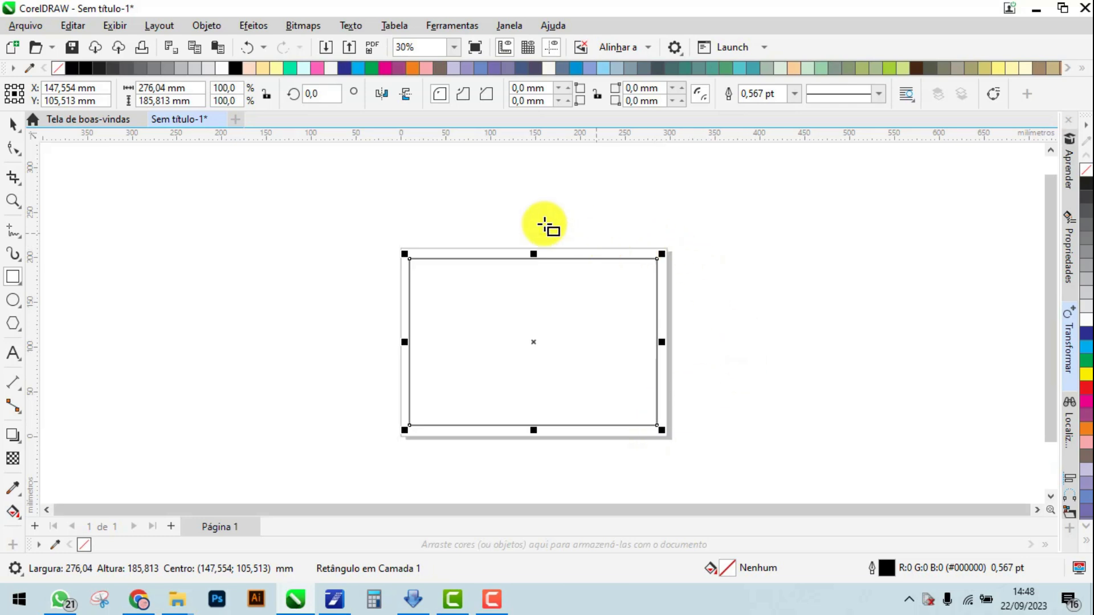
Set the rectangle's width to 270 mm and its height to 190 mm
left_click(165, 87)
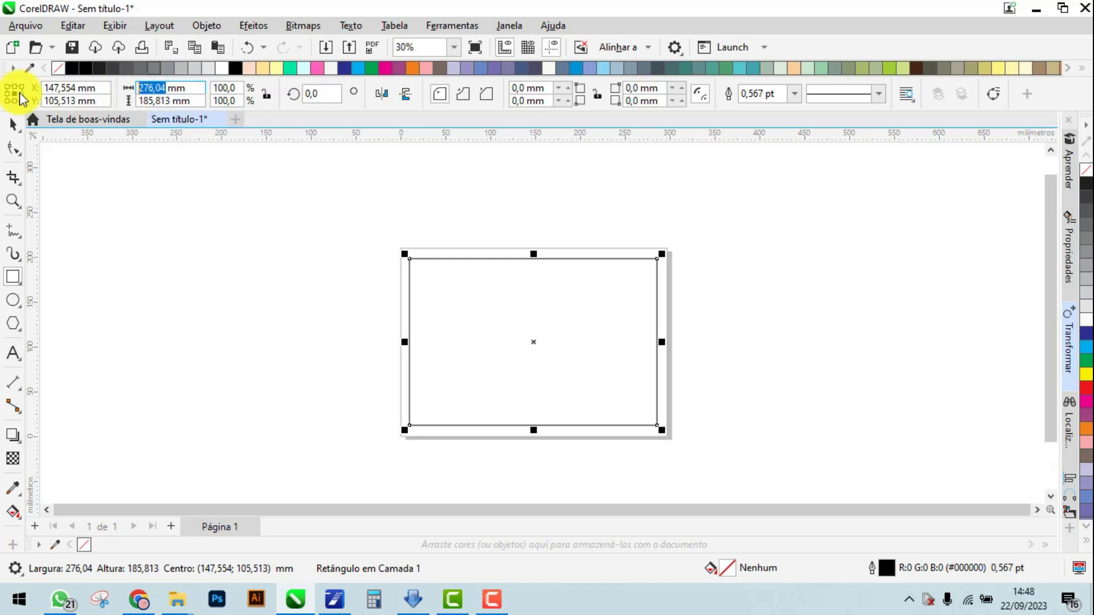
type("270")
key("Return")
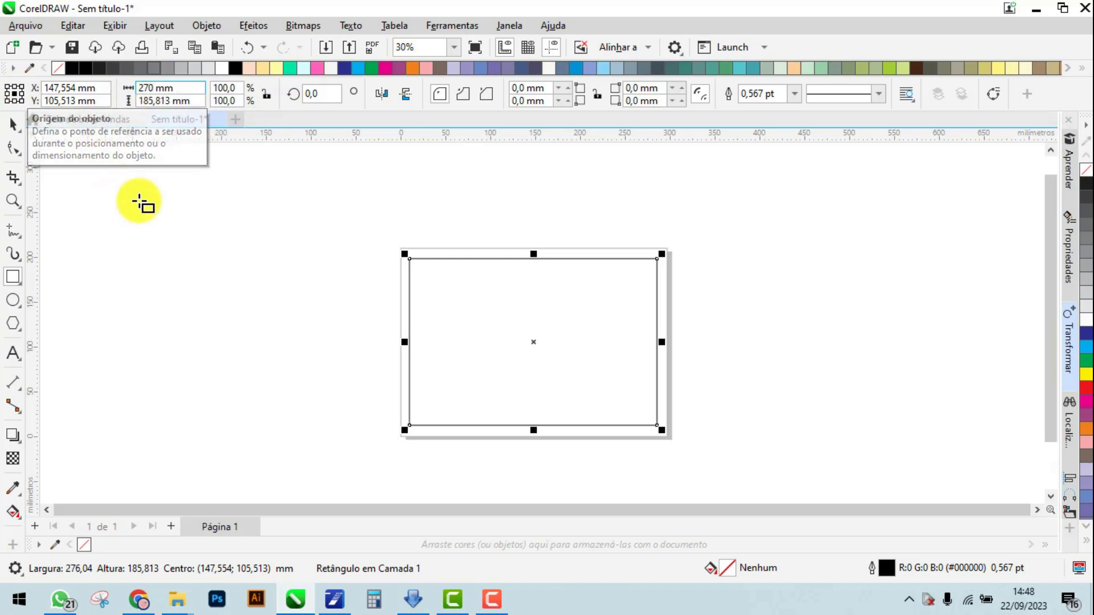
left_click(170, 101)
type("1")
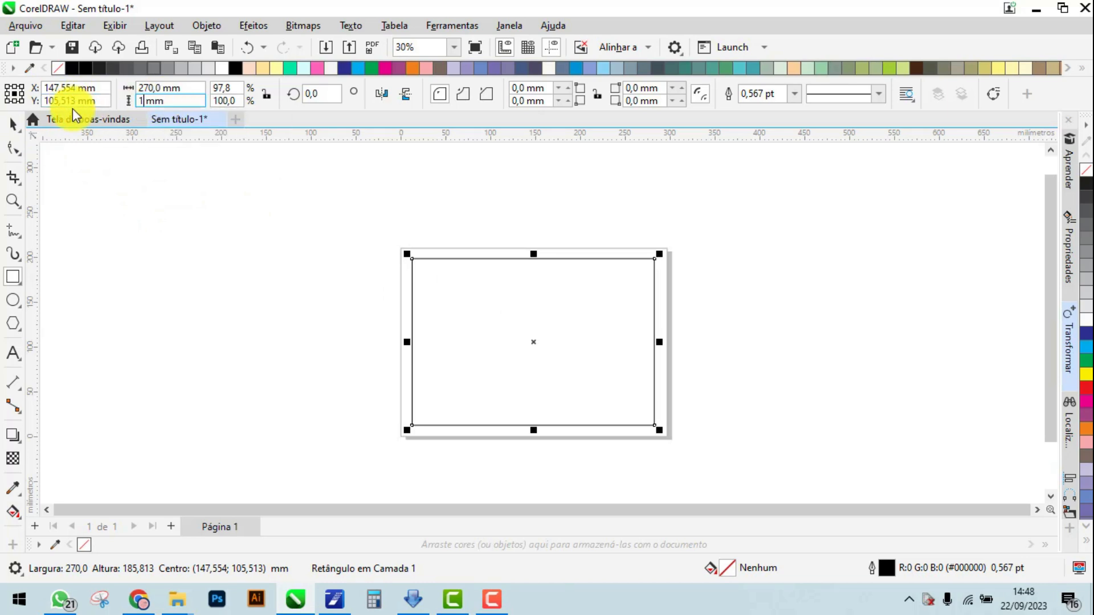
type("90")
key("Return")
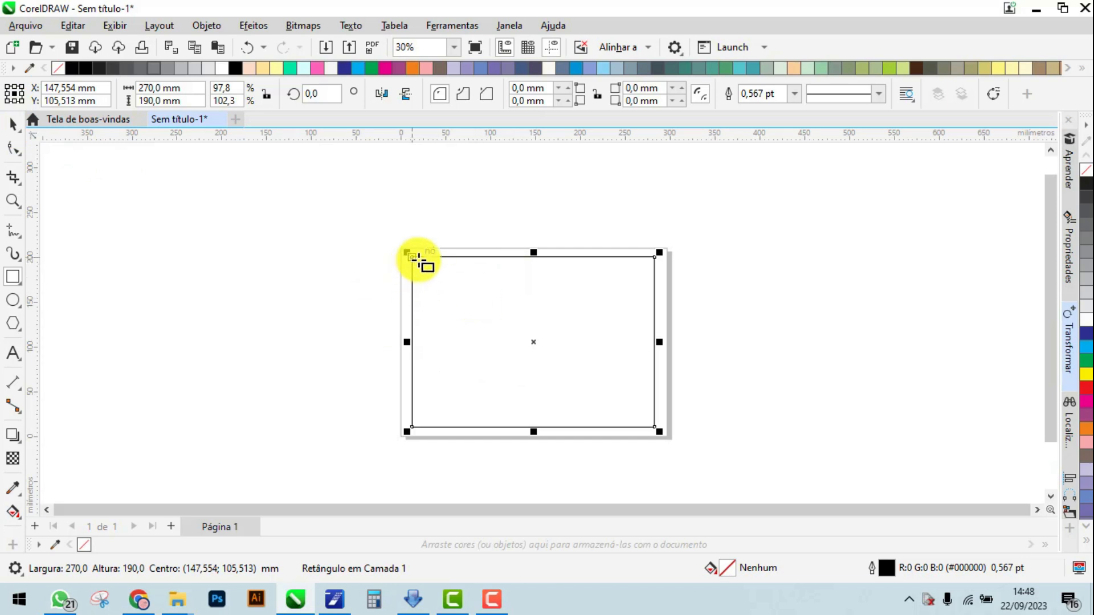
Round the rectangle's two upper corners individually with a 40 mm radius each
left_click(13, 124)
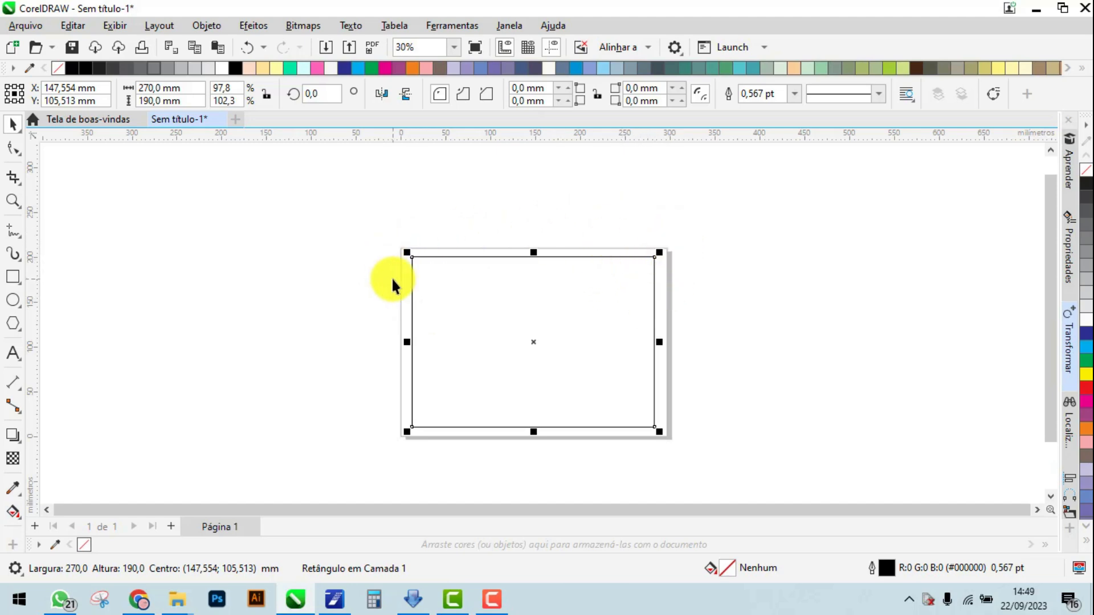
left_click(515, 88)
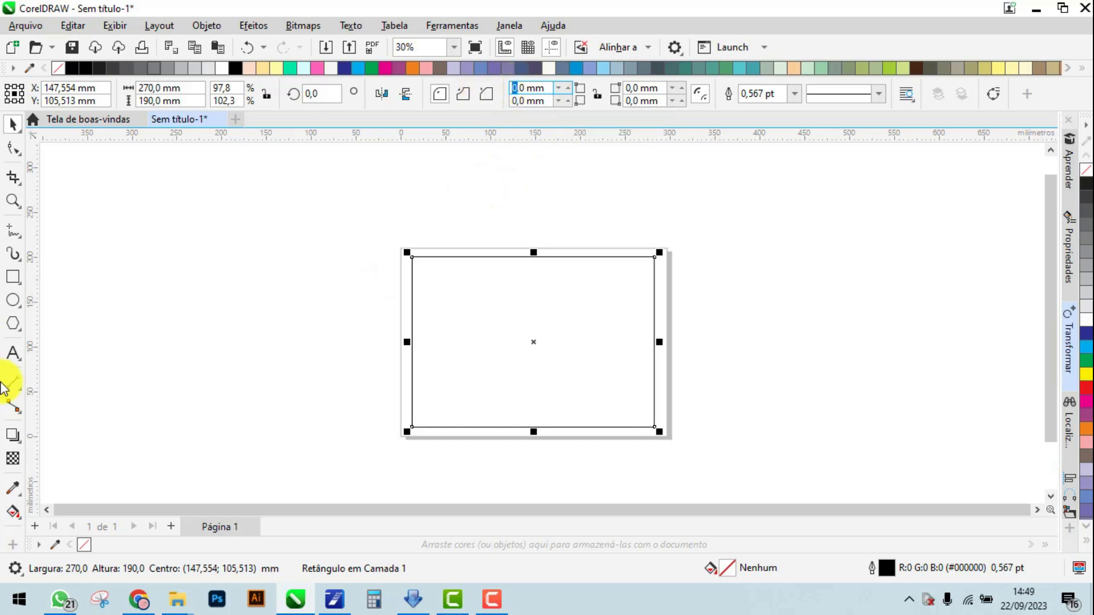
type("40")
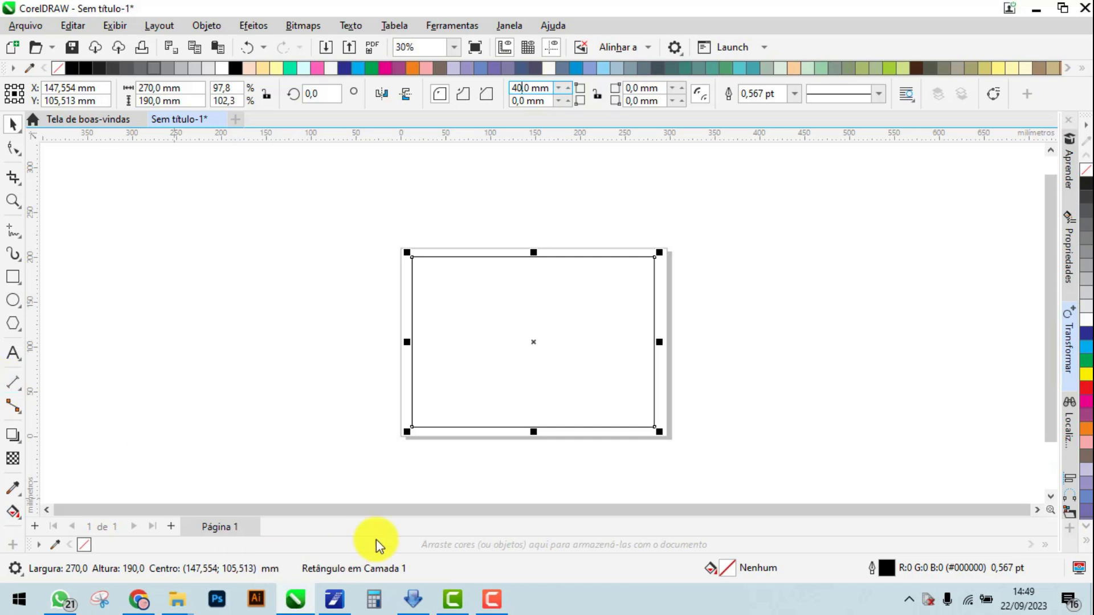
key("Return")
left_click(629, 90)
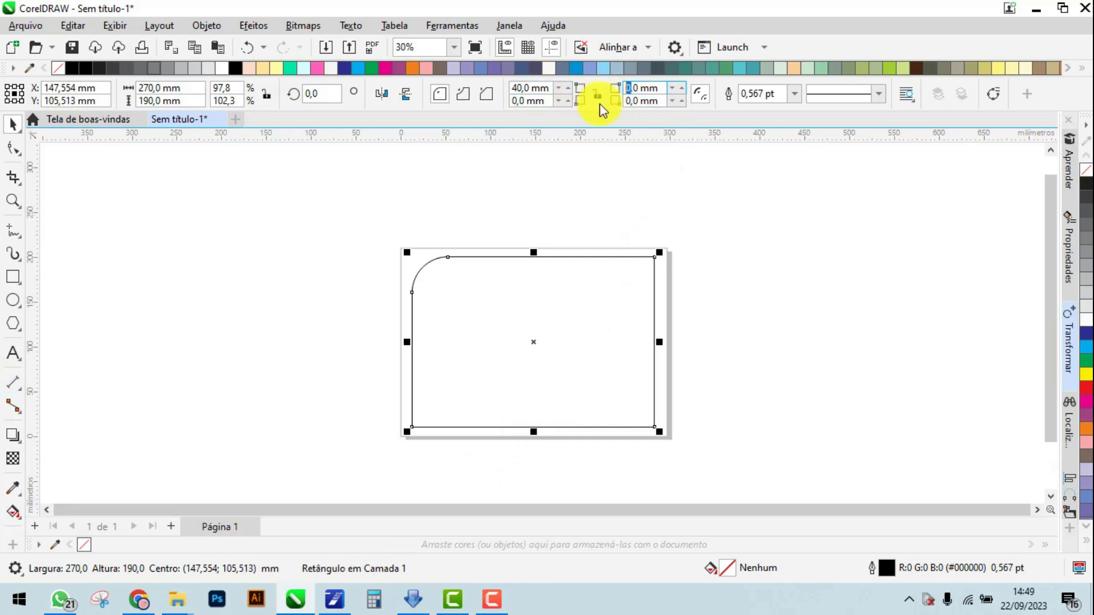
type("40")
key("Return")
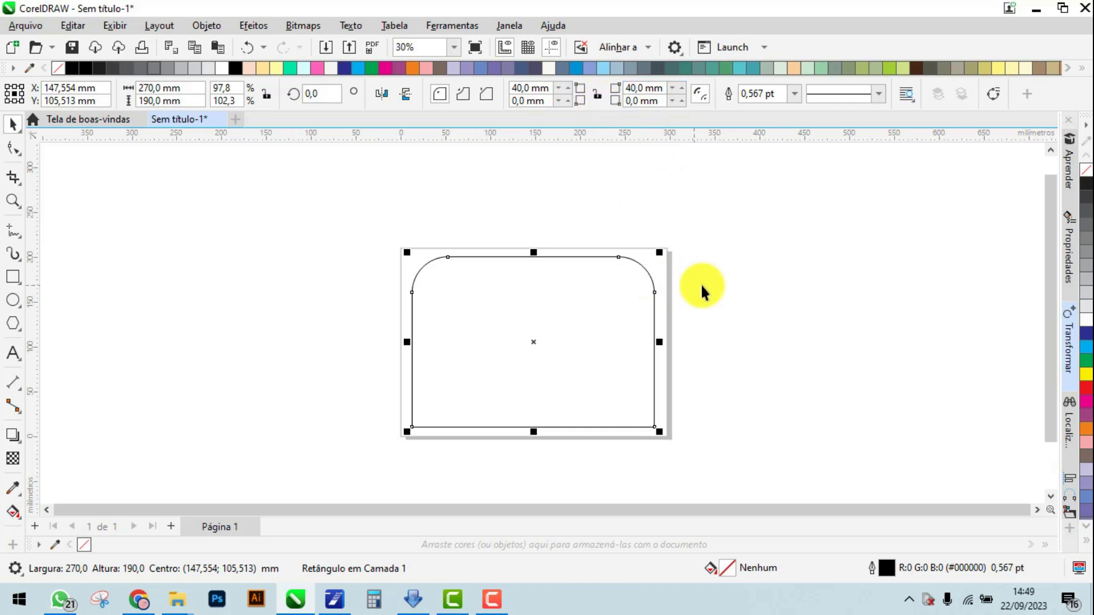
Round the rectangle's two lower corners with a 20 mm radius each, and reselect the rectangle
left_click(515, 102)
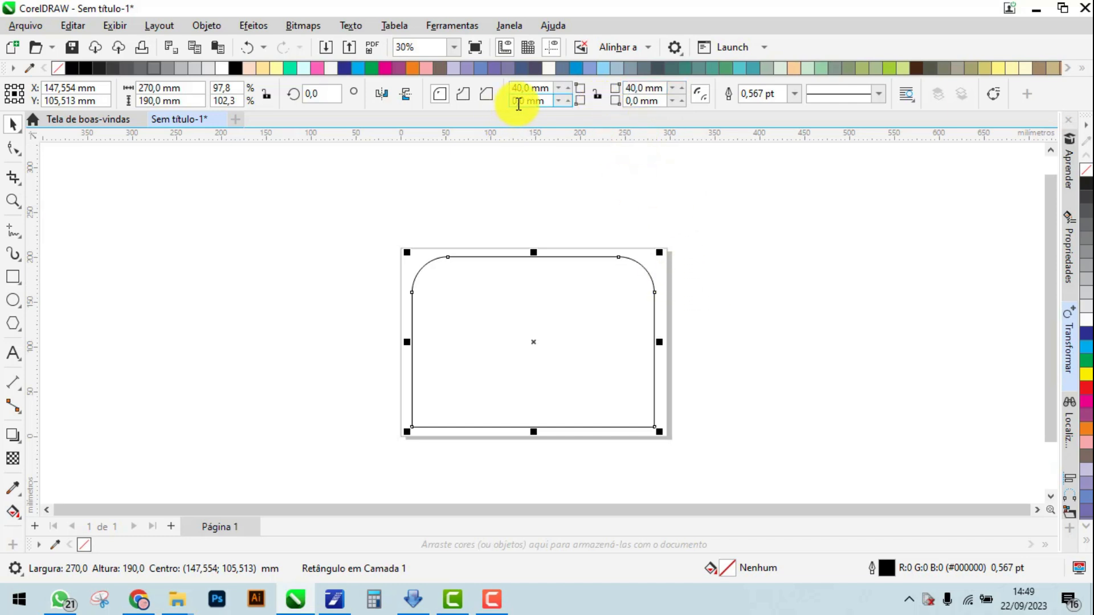
type("20")
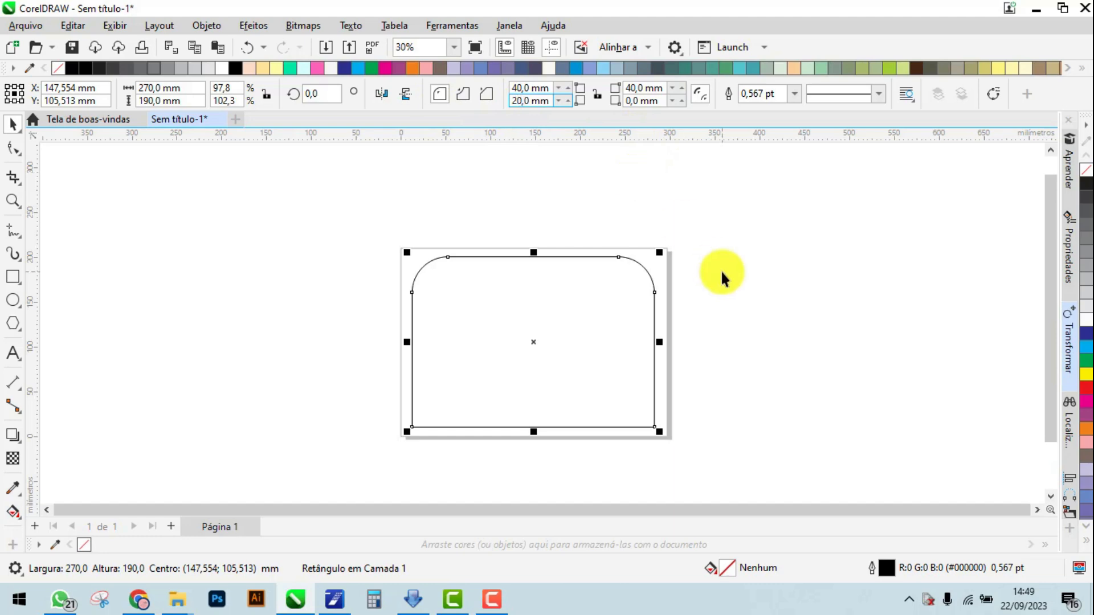
key("Return")
left_click(634, 101)
type("20")
key("Return")
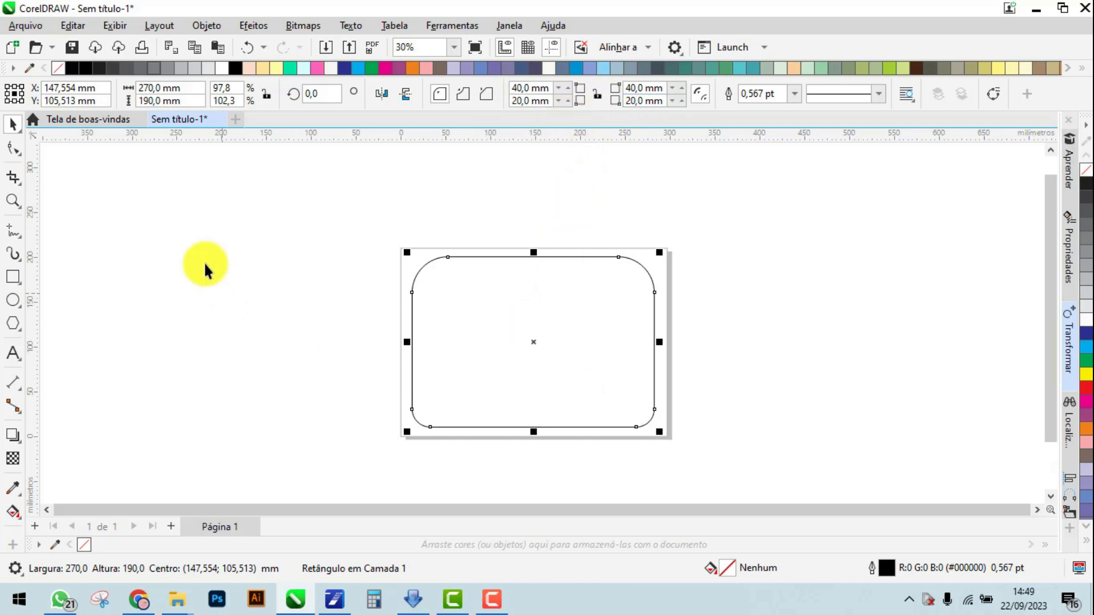
left_click(203, 263)
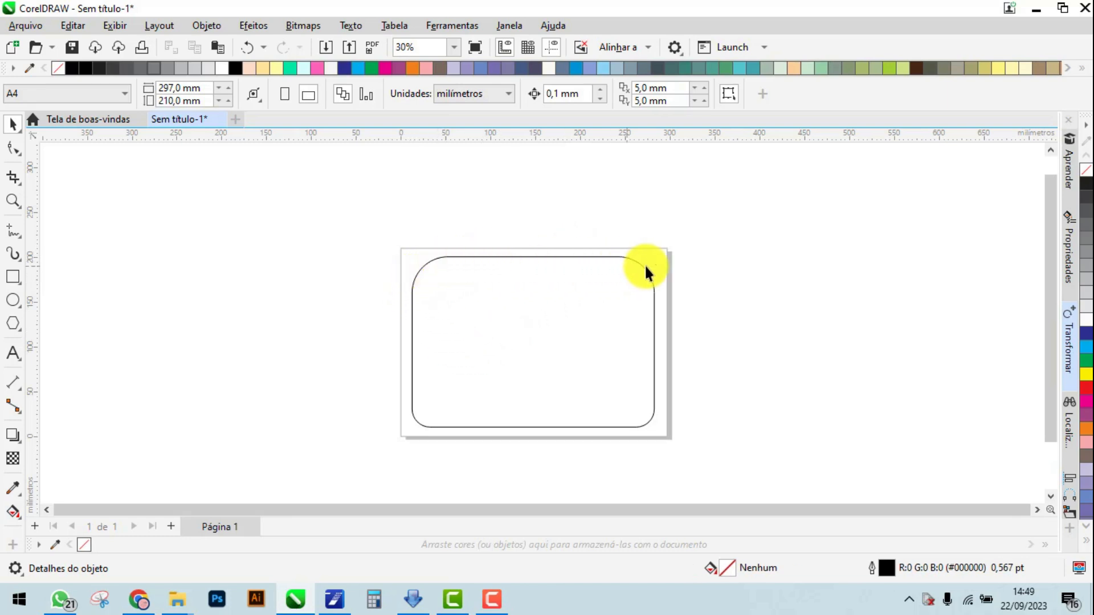
left_click(435, 271)
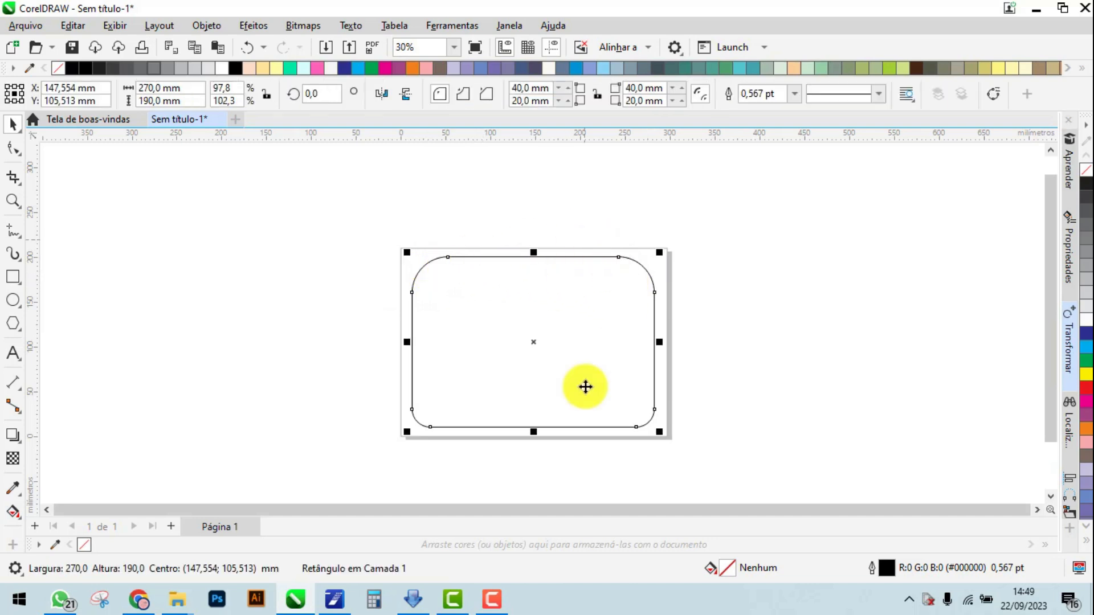
Undo all the individual corner roundings of the rectangle
left_click(248, 51)
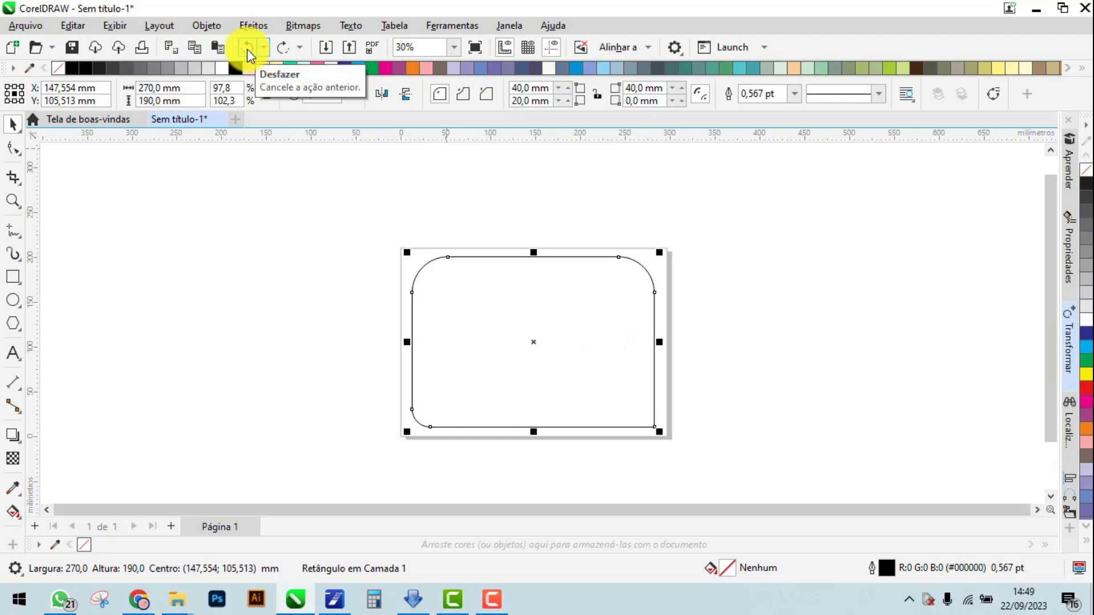
left_click(248, 52)
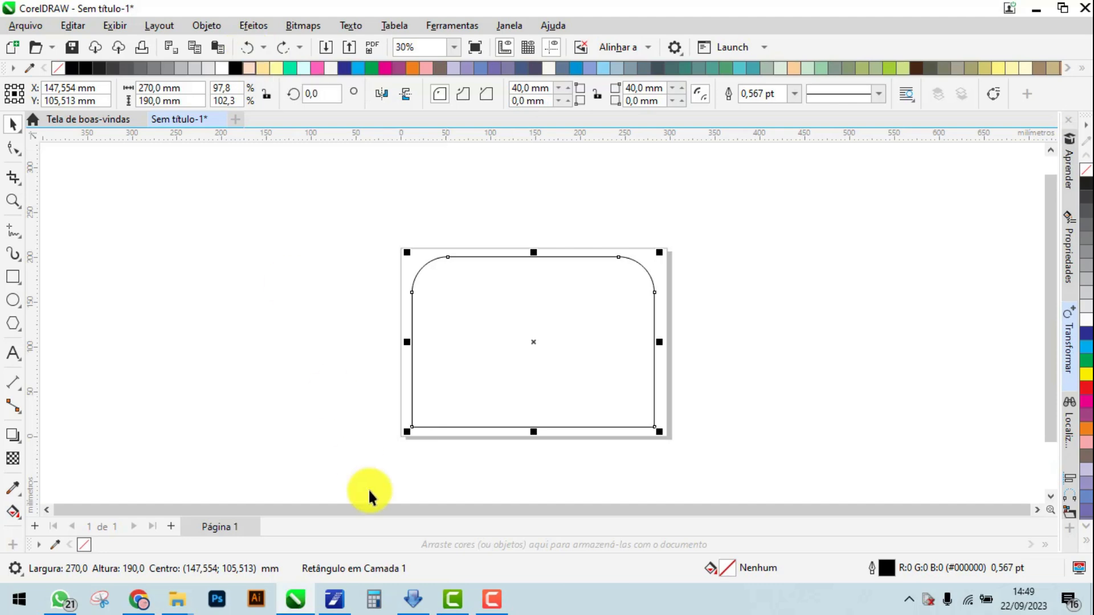
left_click(249, 50)
left_click(248, 50)
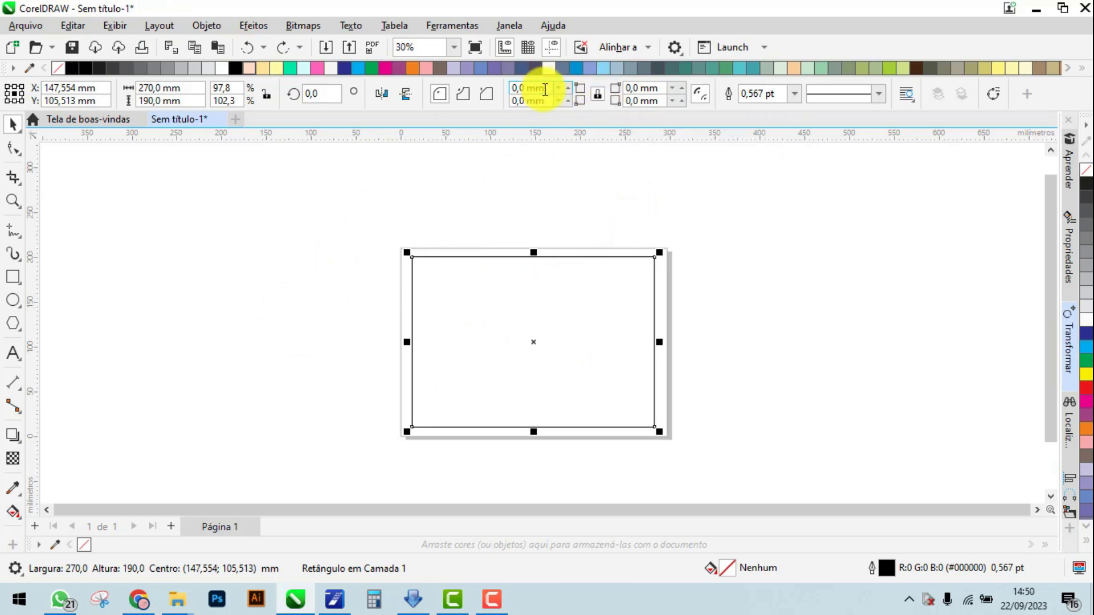
Round all four corners of the rectangle together with a linked radius of 40 mm
left_click(517, 90)
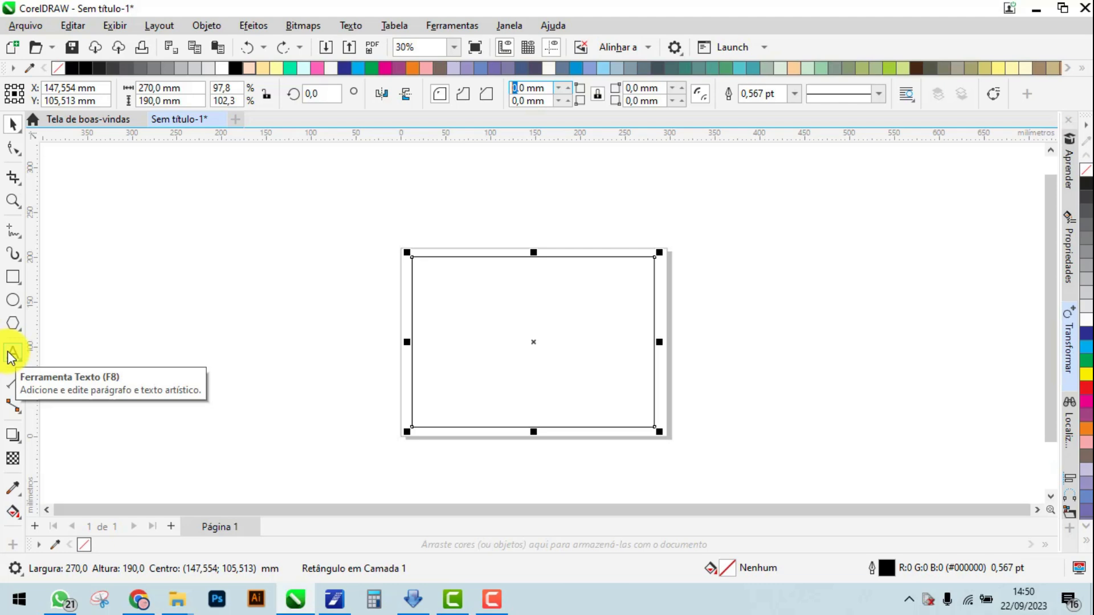
type("4")
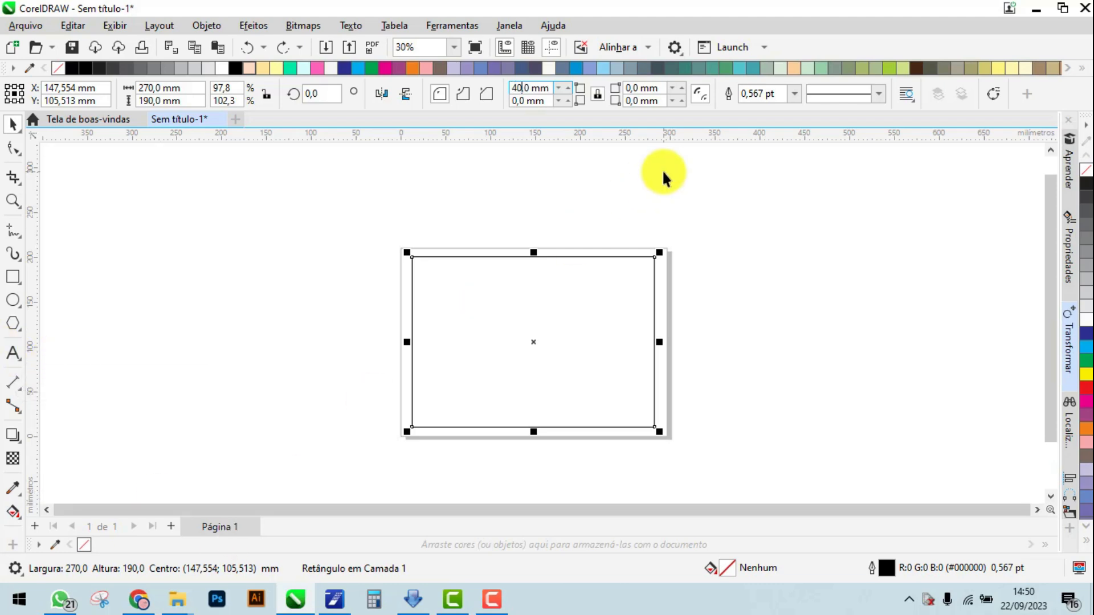
key("Return")
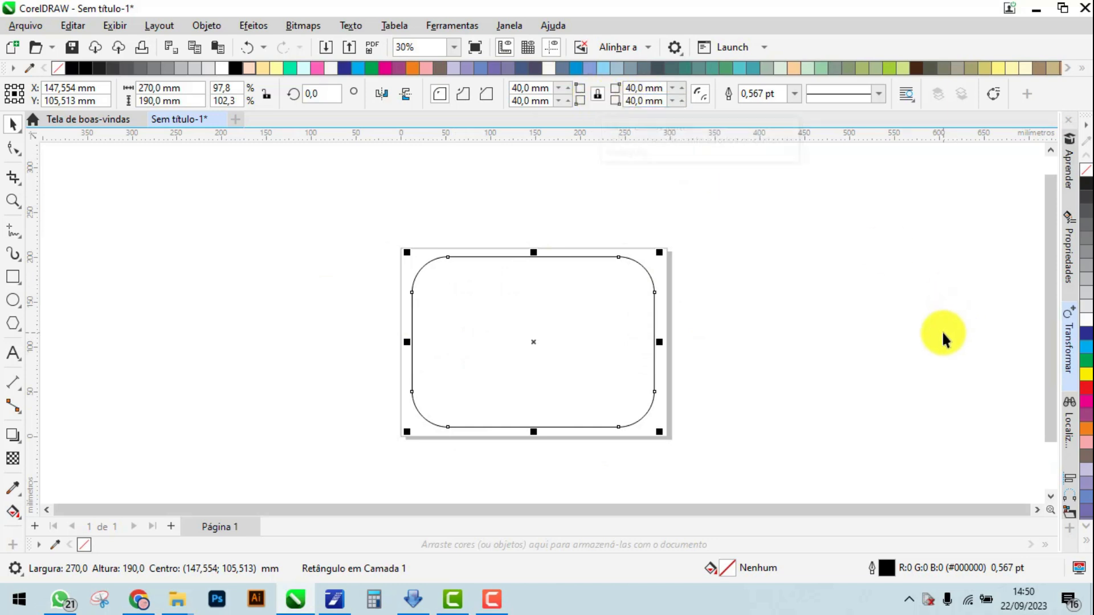
Undo the linked corner rounding and reselect the rectangle
left_click(252, 50)
left_click(305, 224)
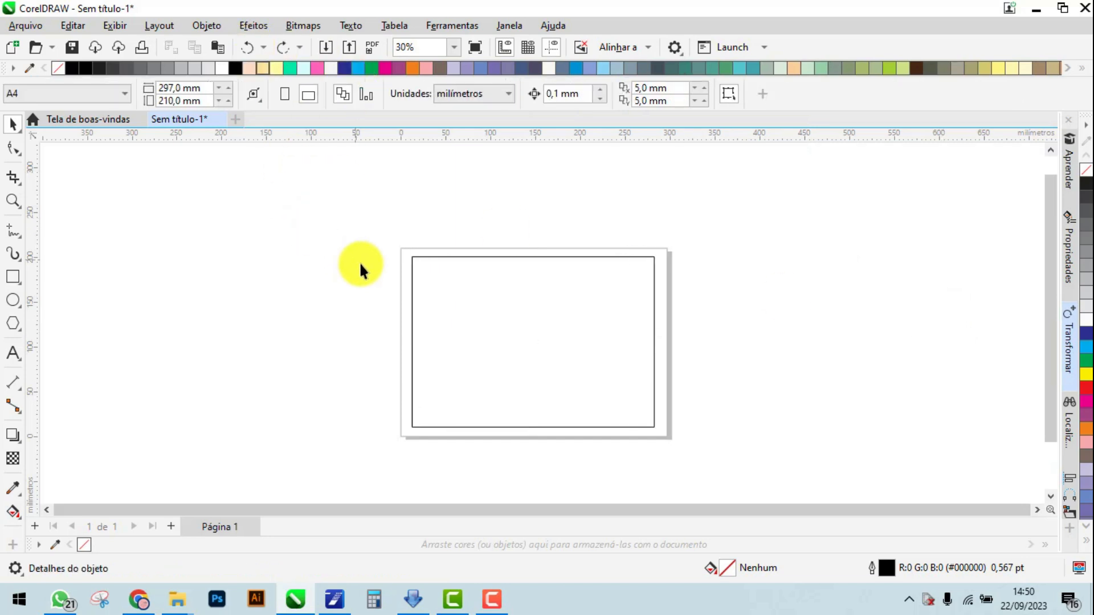
left_click(424, 260)
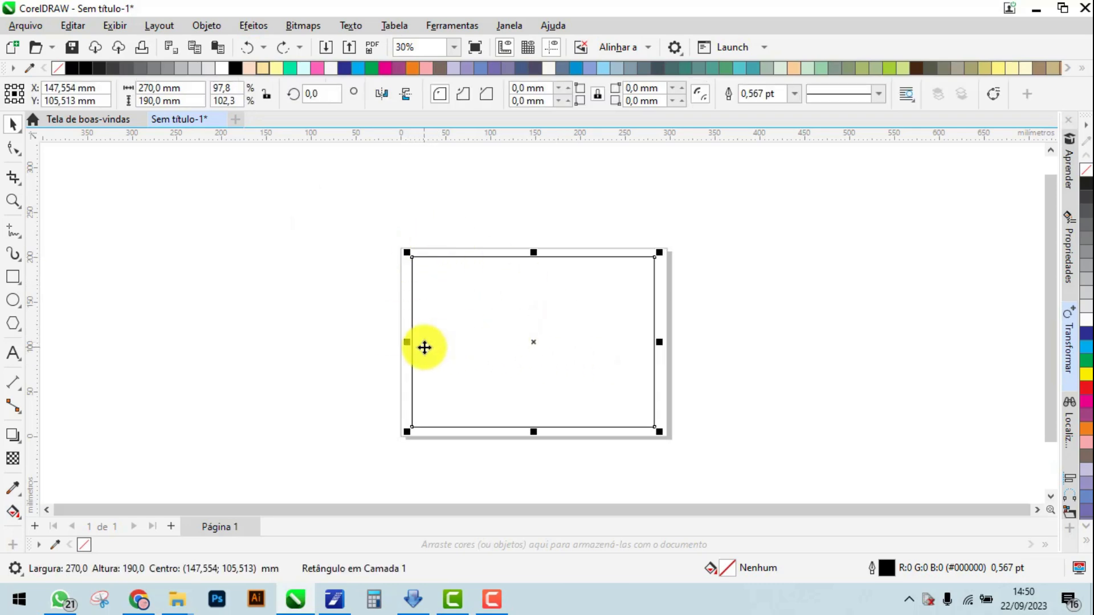
left_click(13, 148)
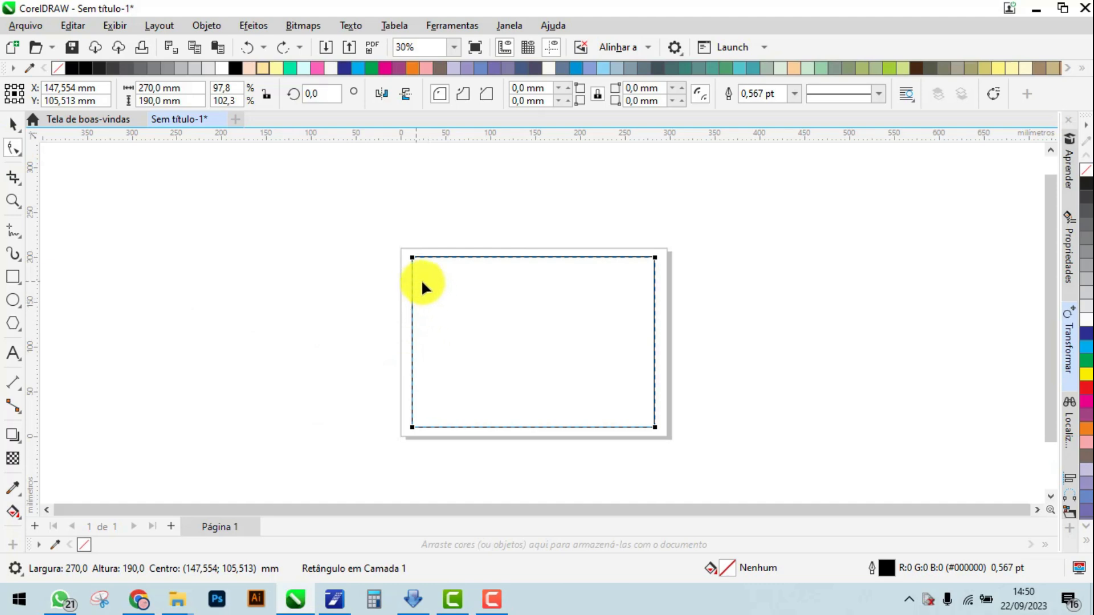
left_click(19, 131)
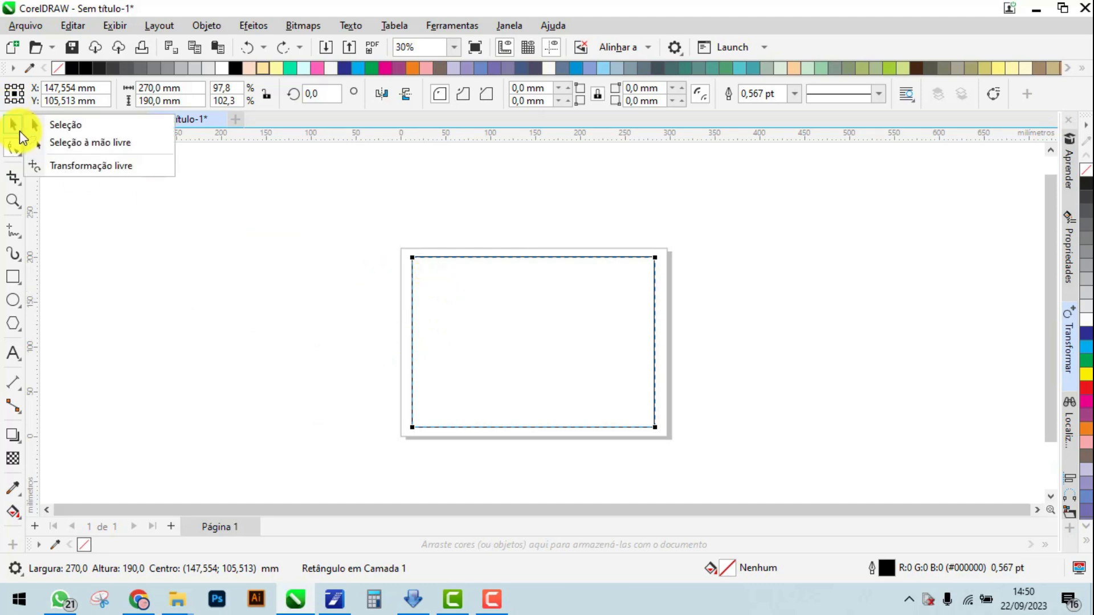
left_click(13, 123)
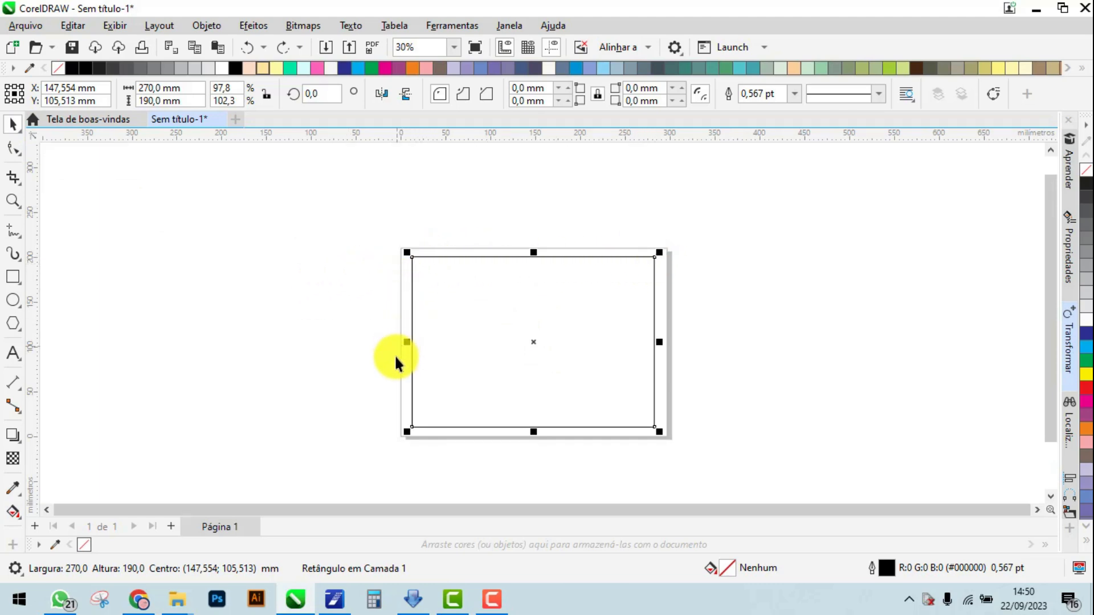
Round all four corners of the rectangle freehand with the Shape tool, ending at a radius of about 82 mm
left_click(14, 149)
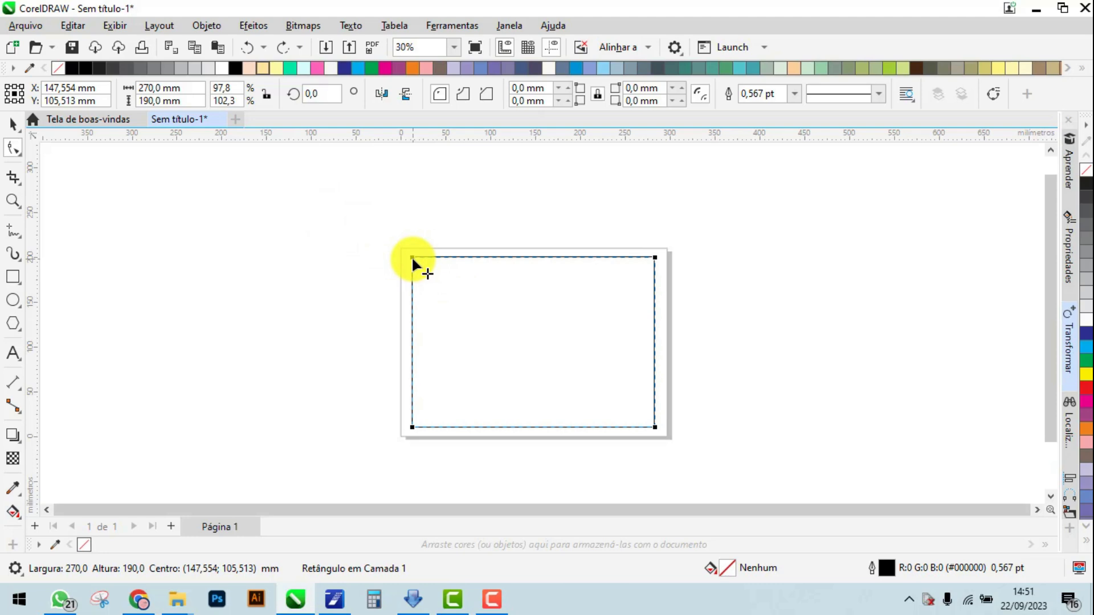
left_click_drag(414, 254, 490, 281)
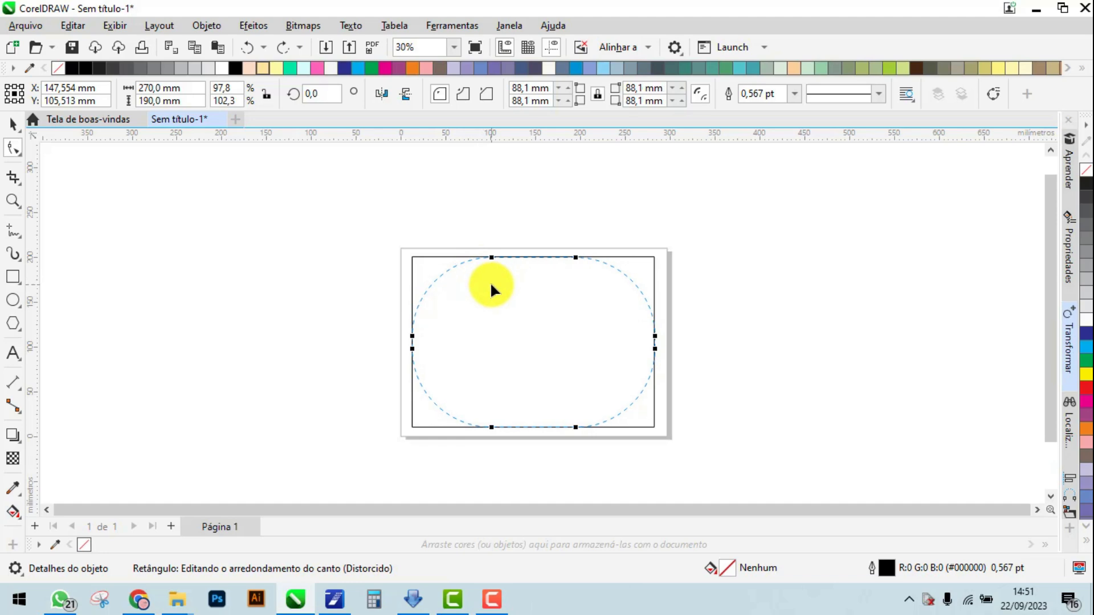
left_click_drag(491, 285, 508, 293)
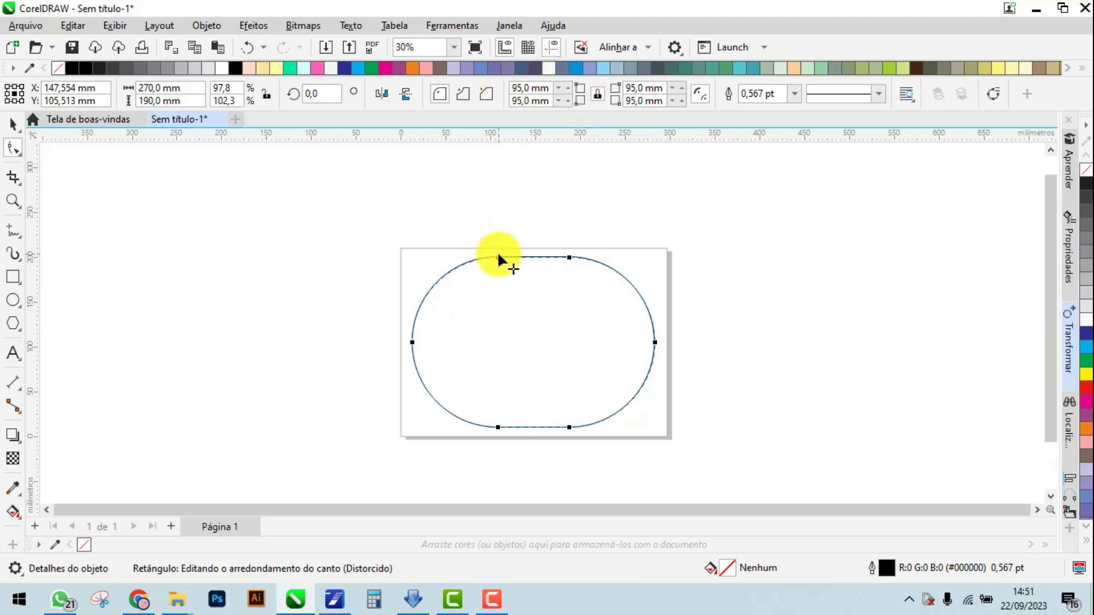
left_click_drag(497, 257, 444, 254)
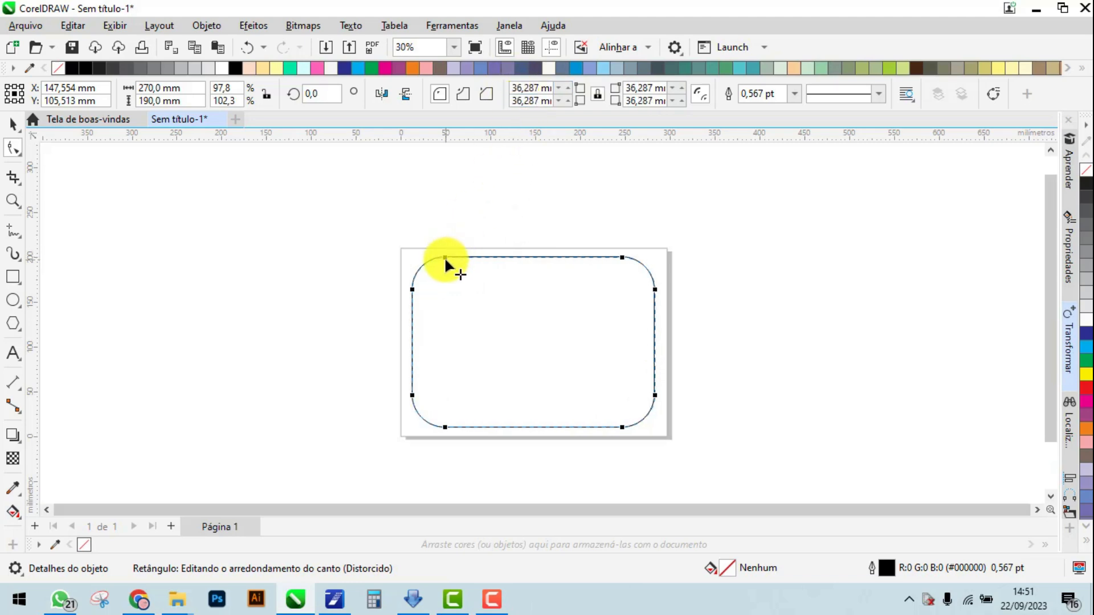
left_click_drag(446, 256, 485, 257)
left_click(13, 124)
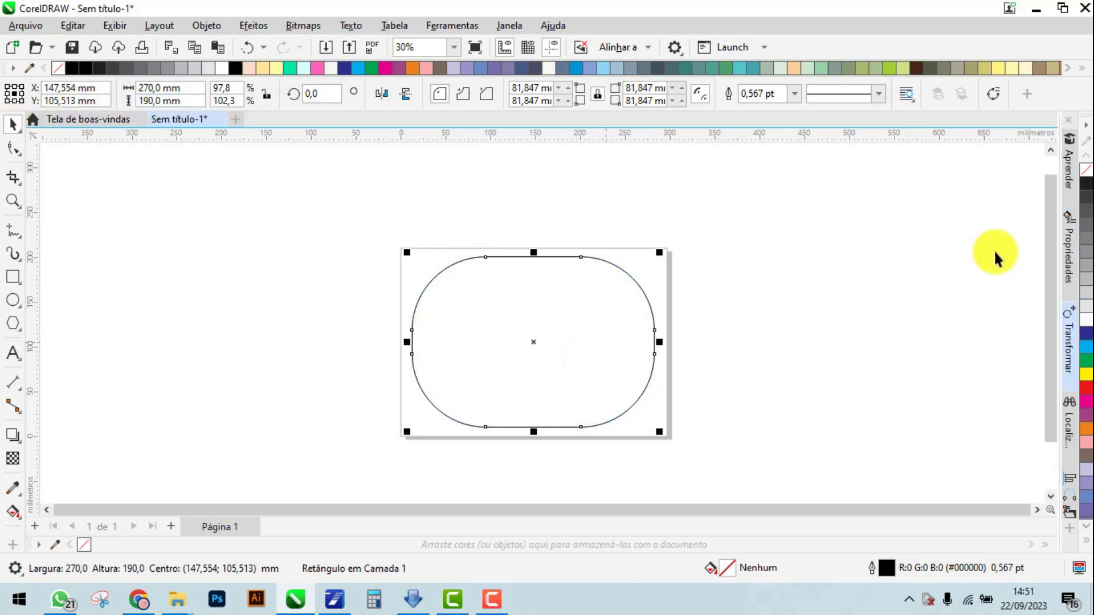
Try an outline width of 8 pt on the rounded rectangle and settle on 16 pt
left_click(794, 95)
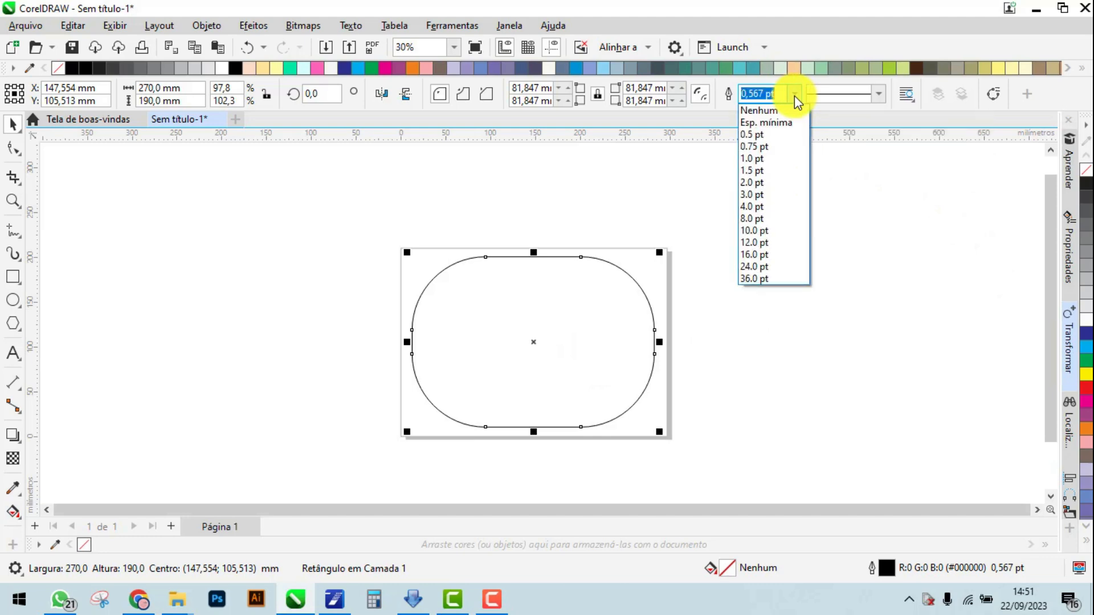
left_click(757, 219)
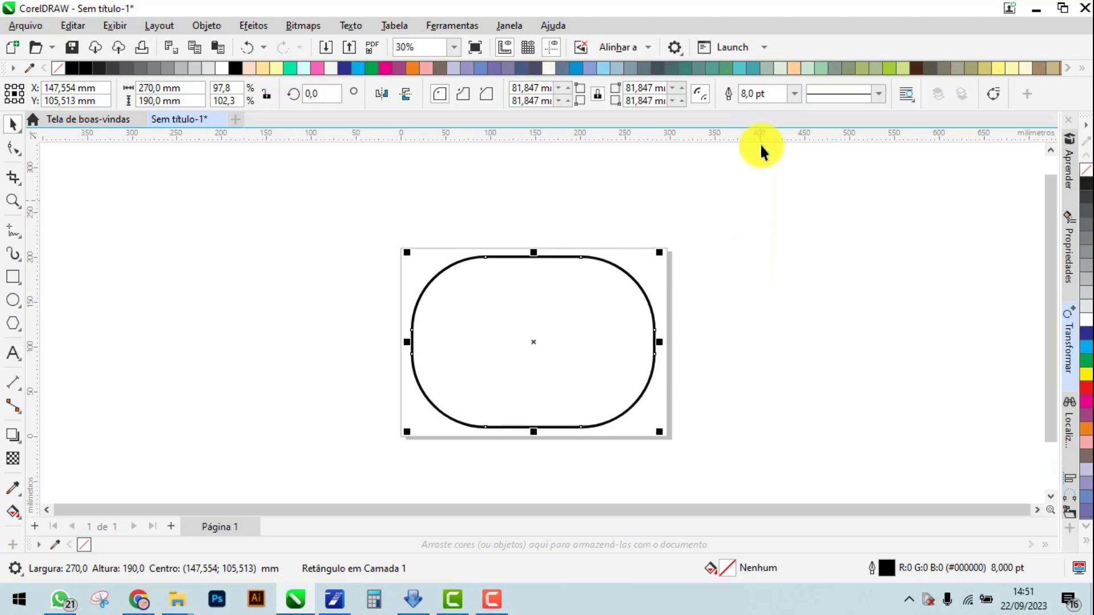
left_click(794, 94)
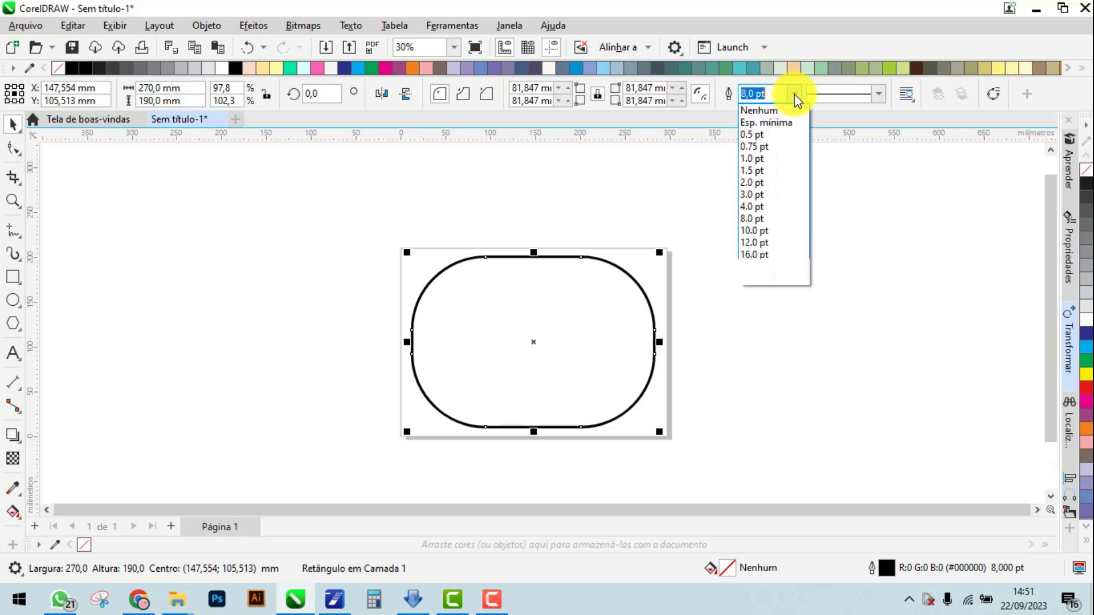
left_click(763, 254)
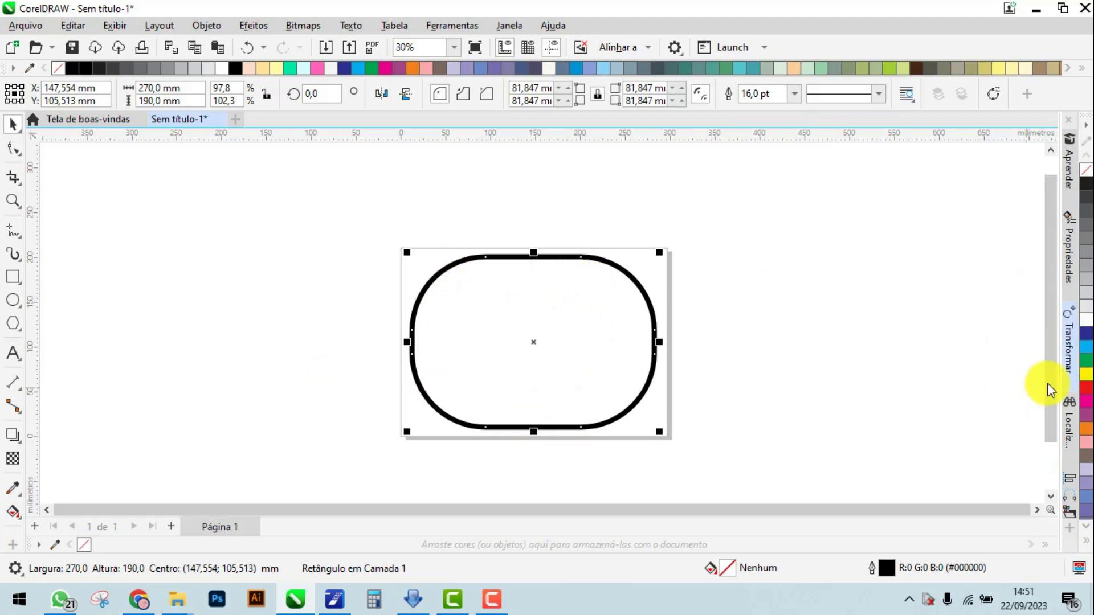
Fill the rounded rectangle with red and undo the fill
left_click(1087, 389)
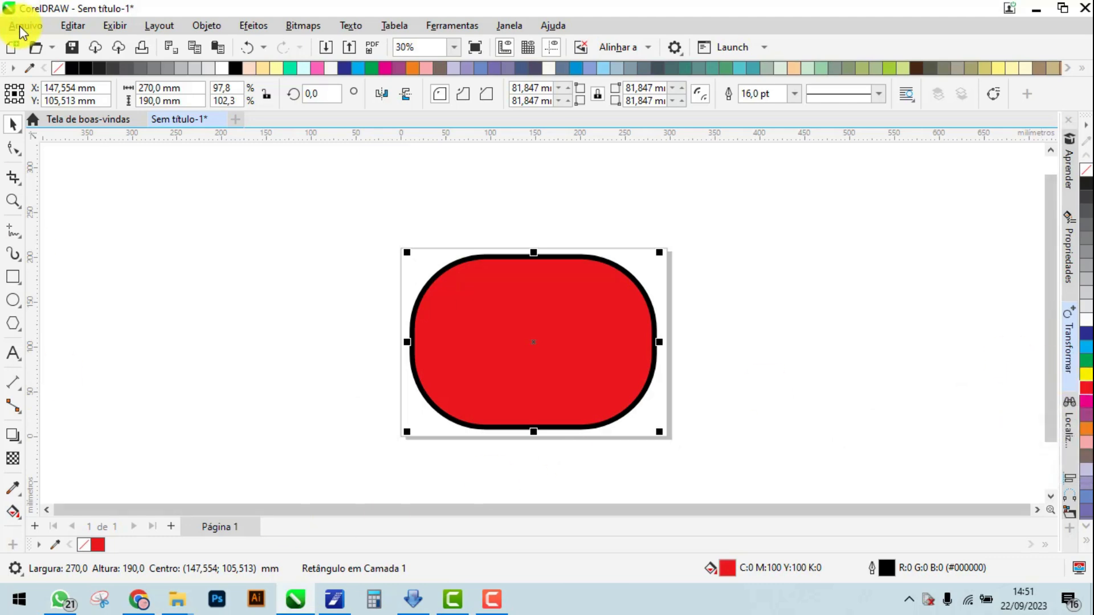
left_click(246, 47)
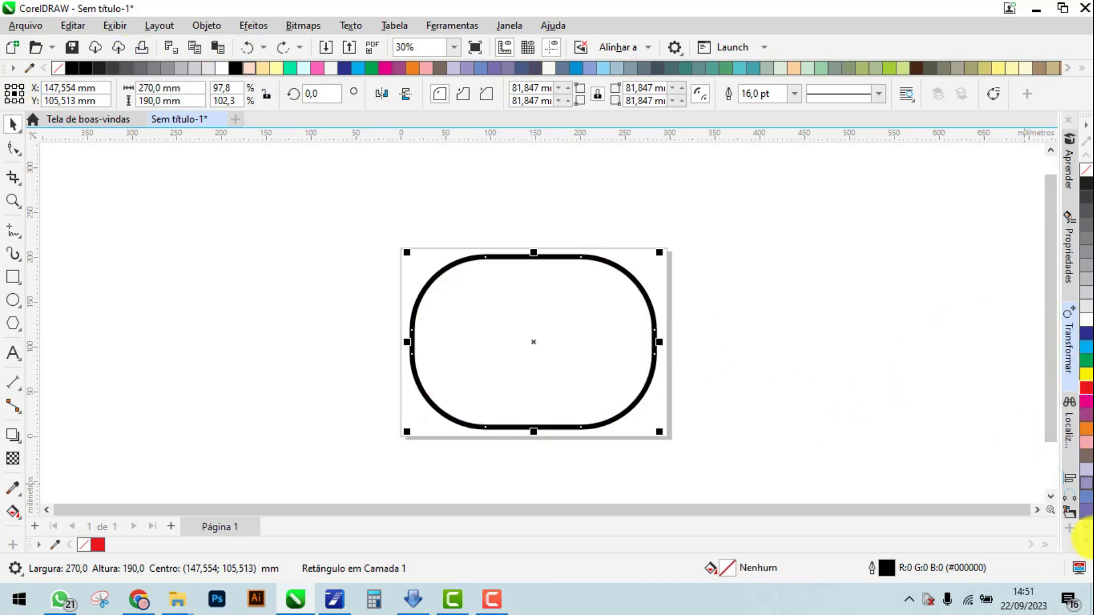
Fill the rounded rectangle with red from the expanded colour palette and colour its outline cyan
left_click(1086, 540)
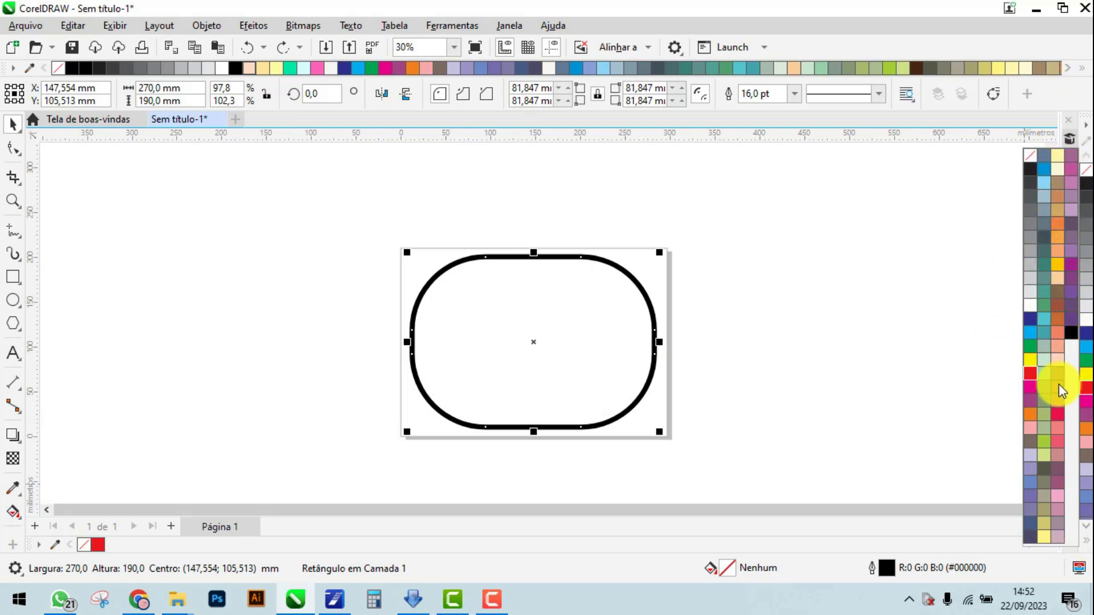
left_click(1028, 372)
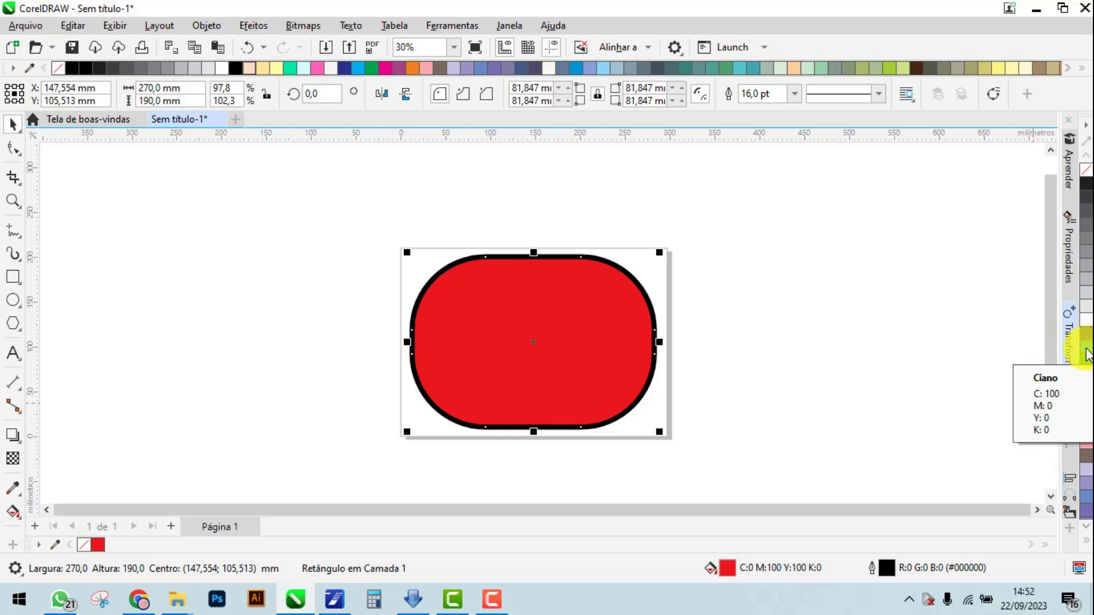
right_click(1086, 348)
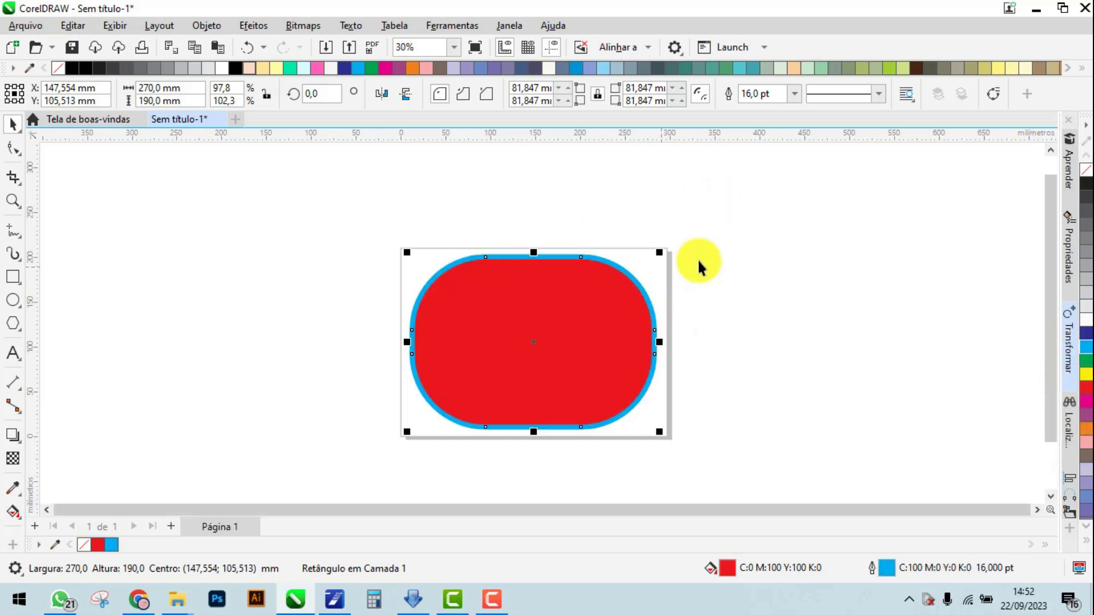
Try several dashed and dotted line styles on the red rounded rectangle's outline, ending with a closely spaced dotted style
left_click(879, 95)
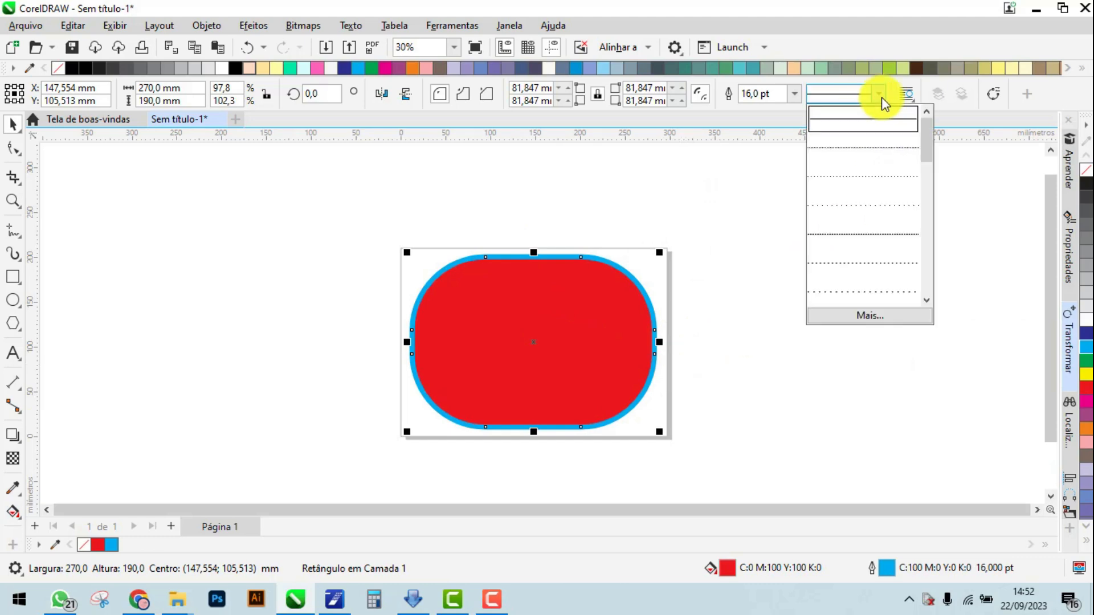
left_click(845, 215)
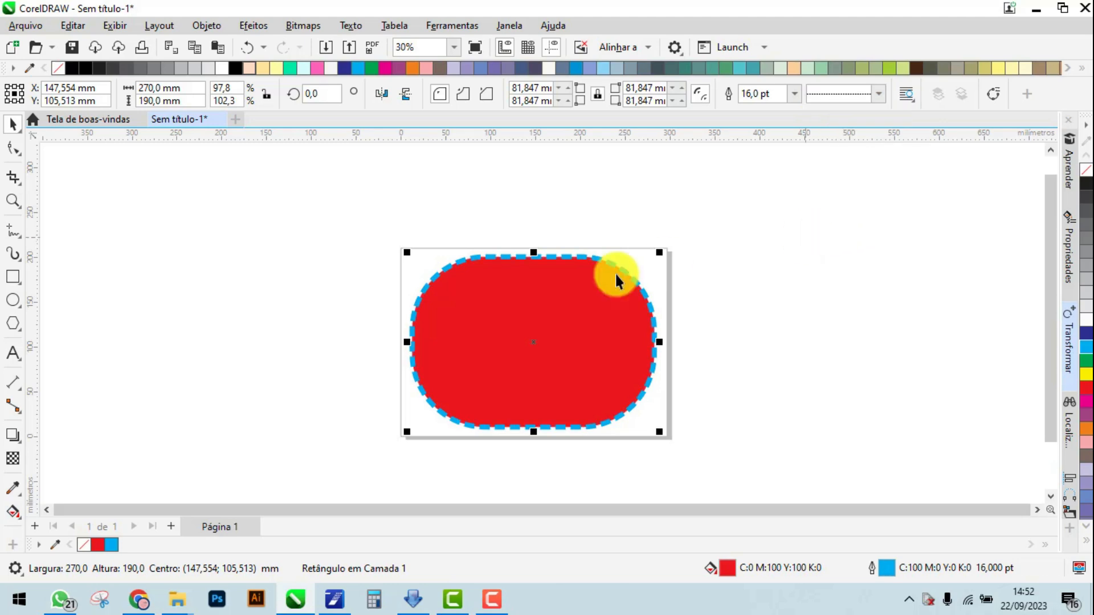
left_click(880, 94)
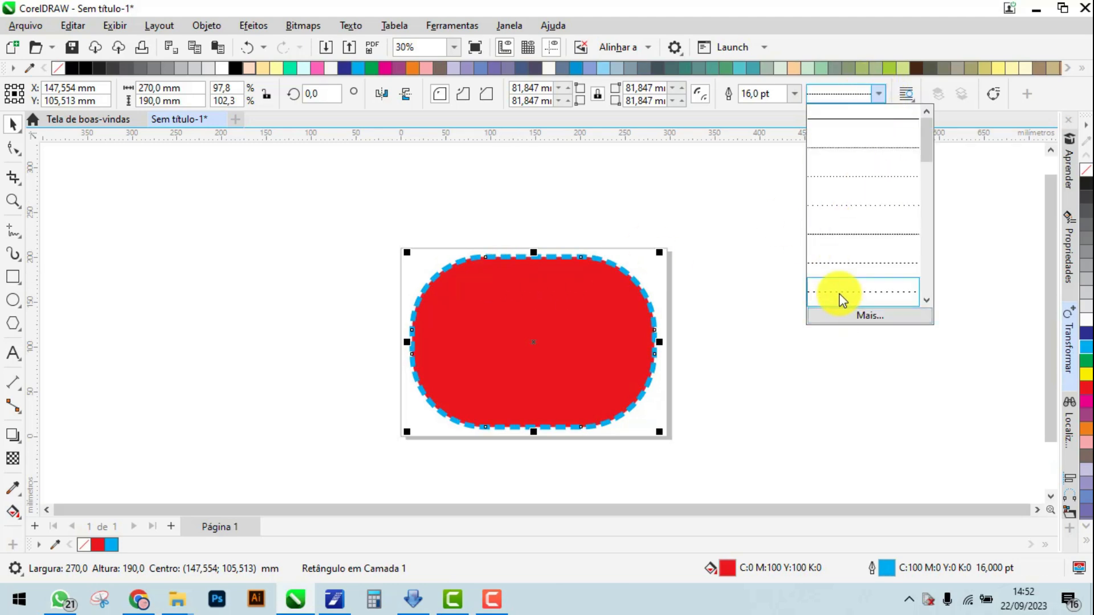
left_click(843, 300)
left_click(879, 95)
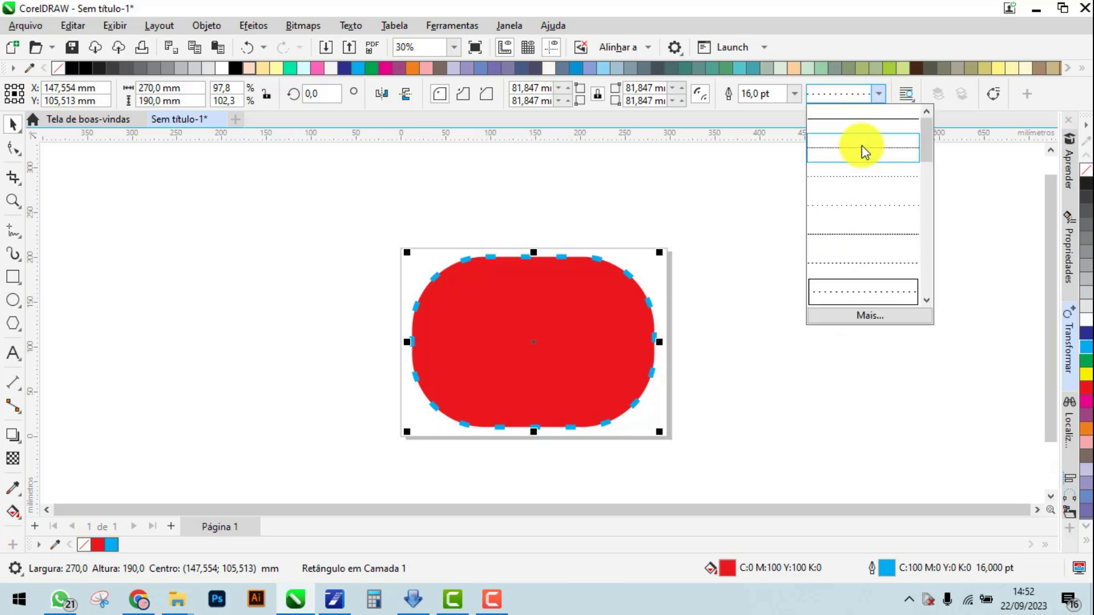
left_click(863, 149)
Add a custom line style with widely spaced dots, and switch the rounded rectangle's outline to a dash-dot style
left_click(880, 94)
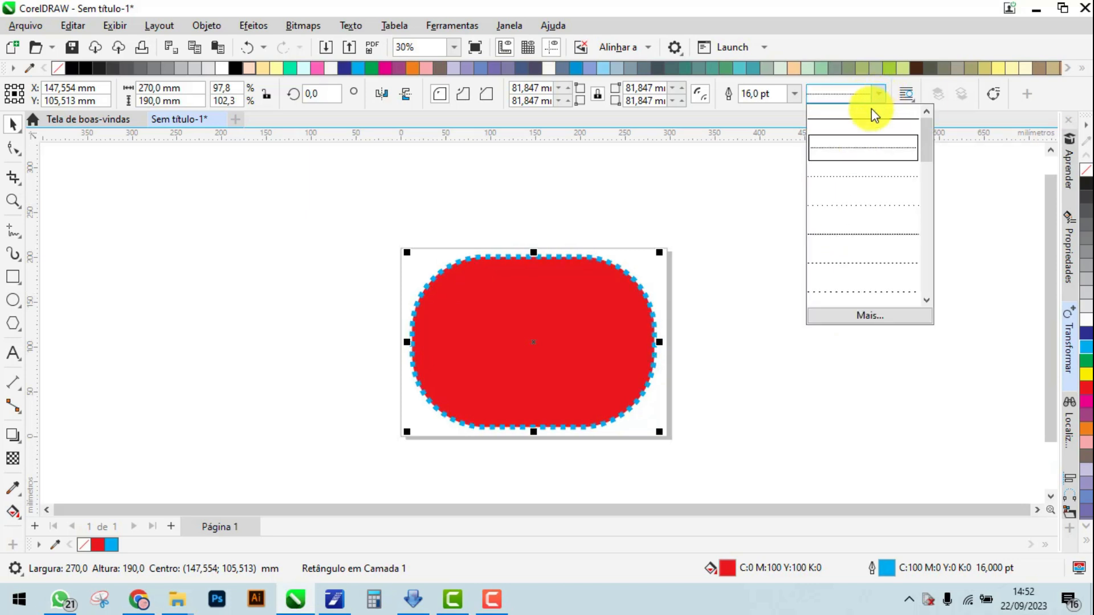
left_click(865, 317)
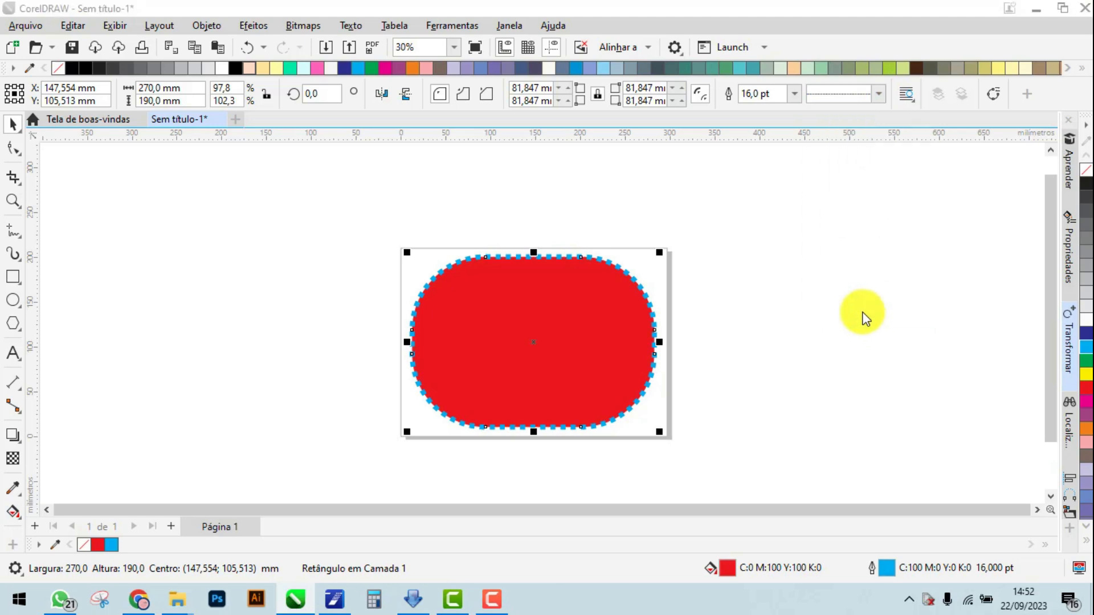
left_click_drag(323, 249, 386, 254)
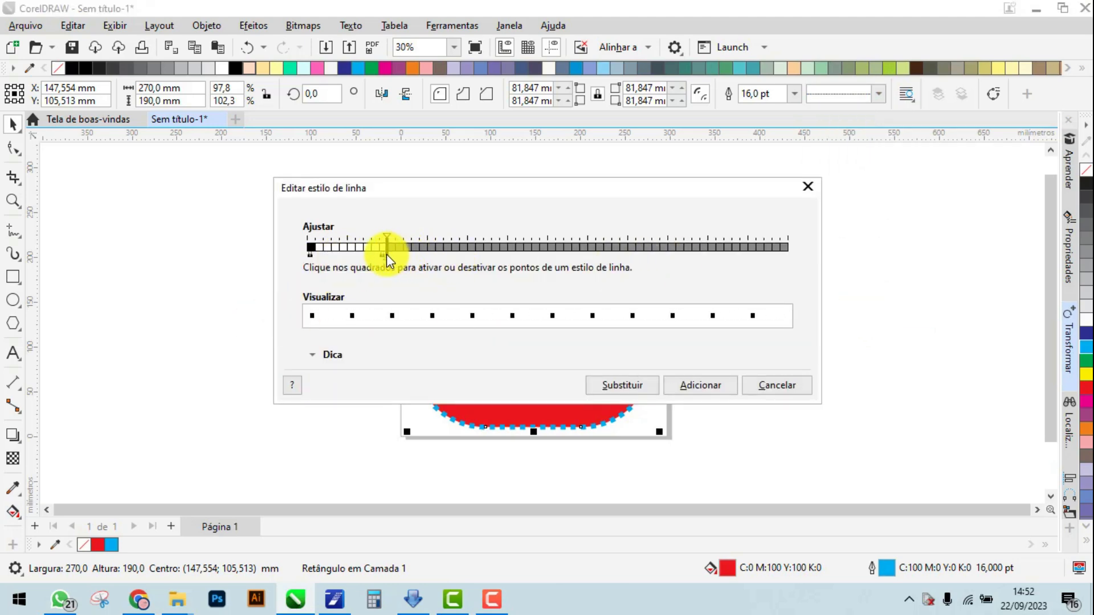
left_click(708, 391)
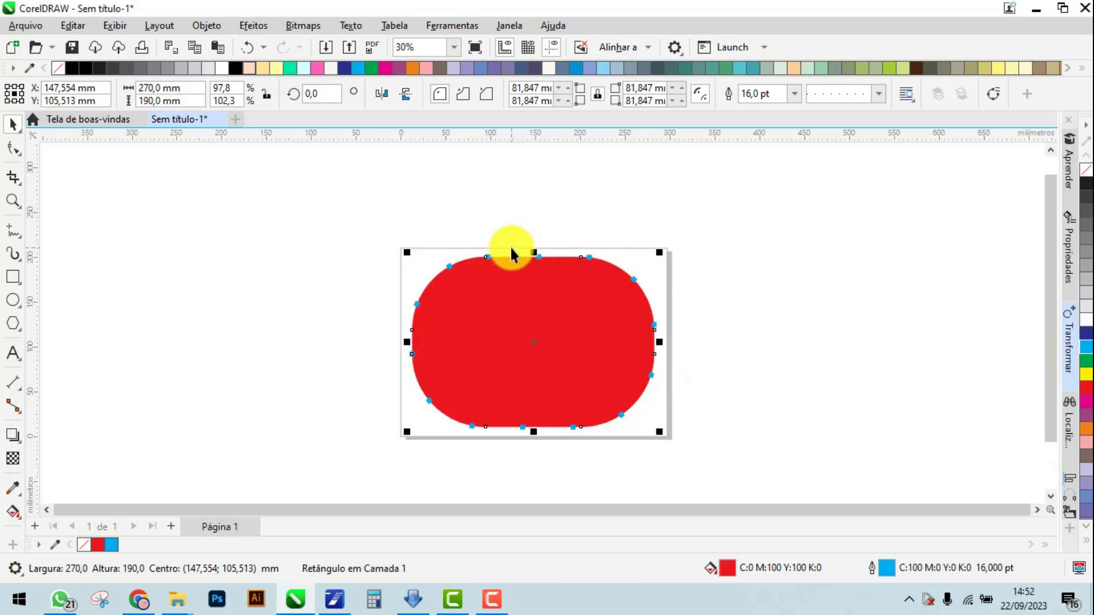
left_click(879, 95)
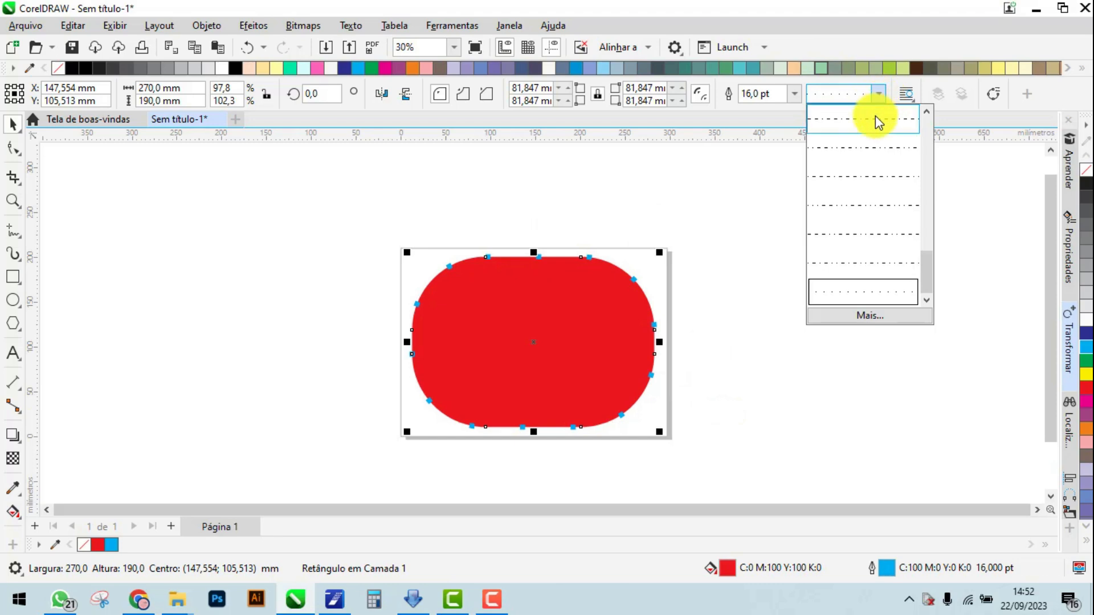
left_click(852, 232)
Practise navigating the drawing by zooming in and out and scrolling the view, and fit all objects in the window
scroll(849, 231, "up", 2)
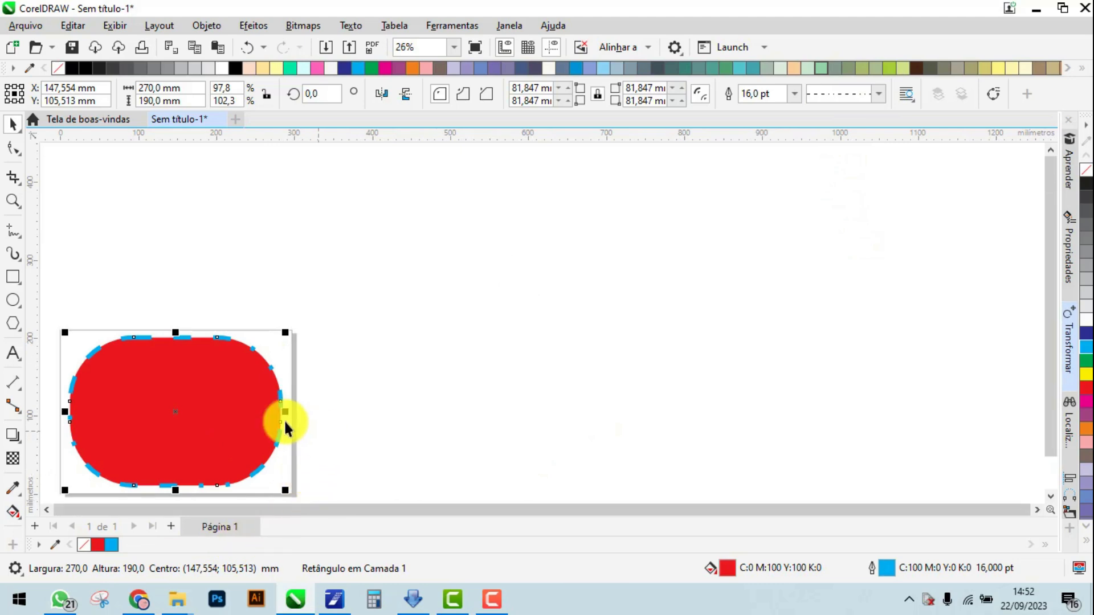
scroll(326, 333, "up", 3)
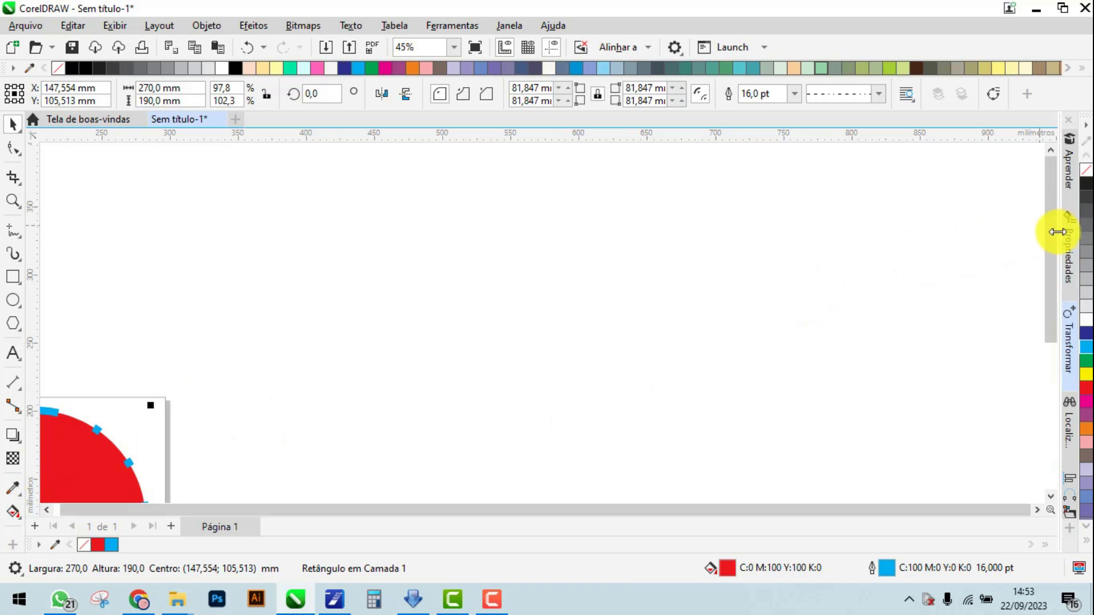
left_click_drag(1050, 237, 1051, 333)
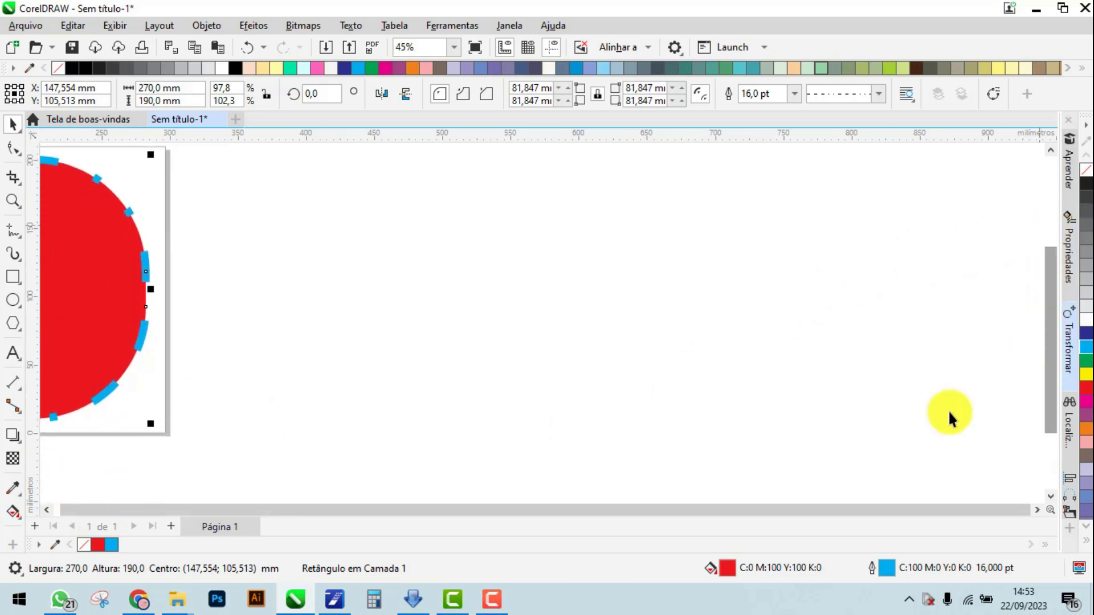
left_click_drag(253, 509, 232, 509)
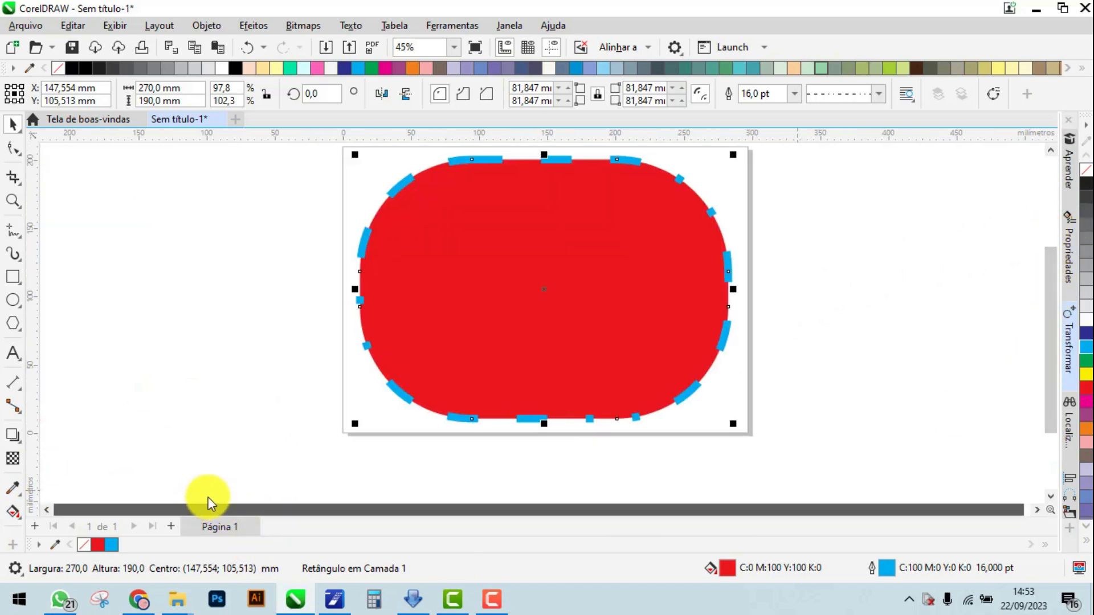
scroll(866, 251, "down", 3)
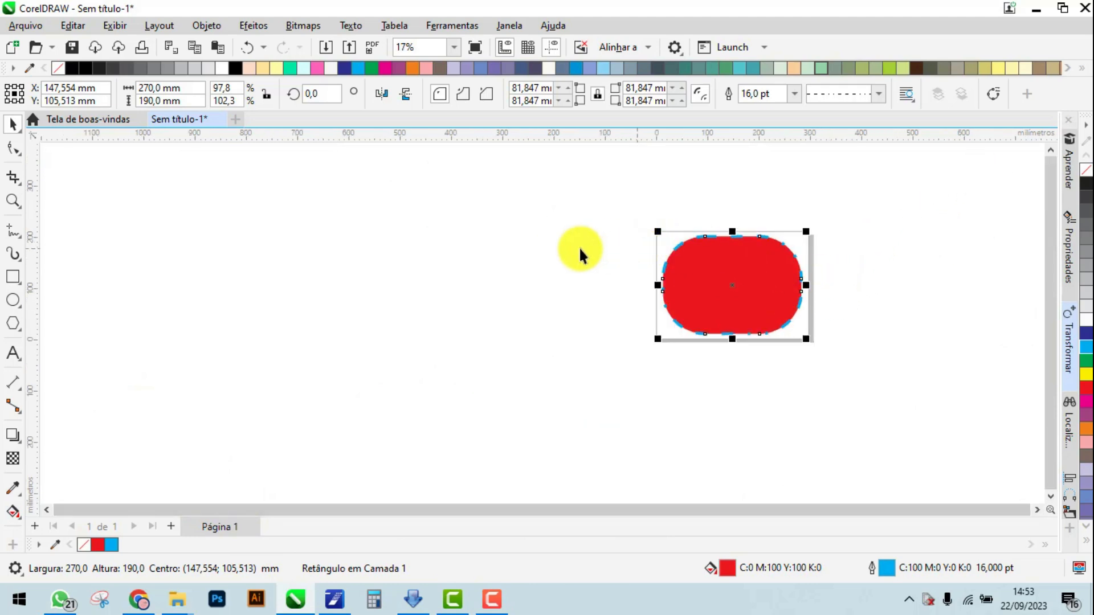
scroll(709, 297, "down", 2)
scroll(712, 292, "down", 3)
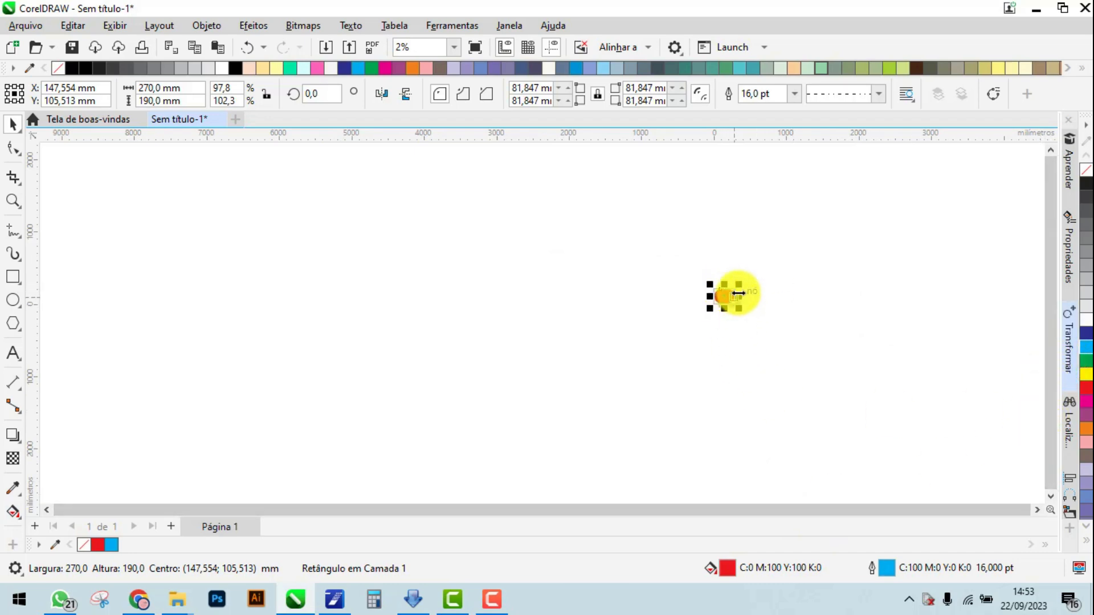
scroll(732, 287, "up", 8)
scroll(633, 272, "up", 4)
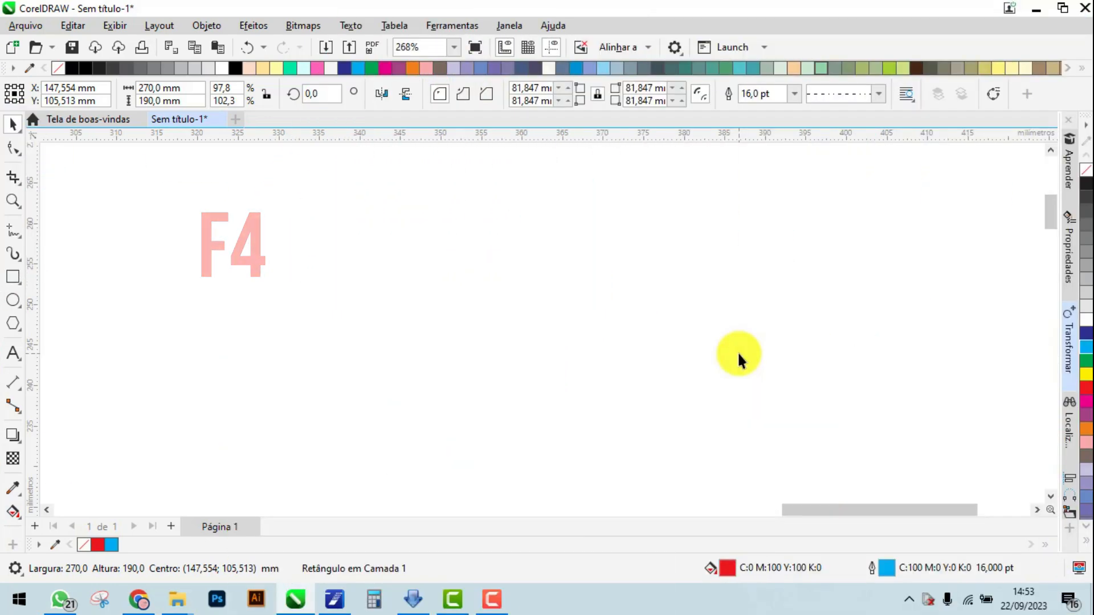
key("F4")
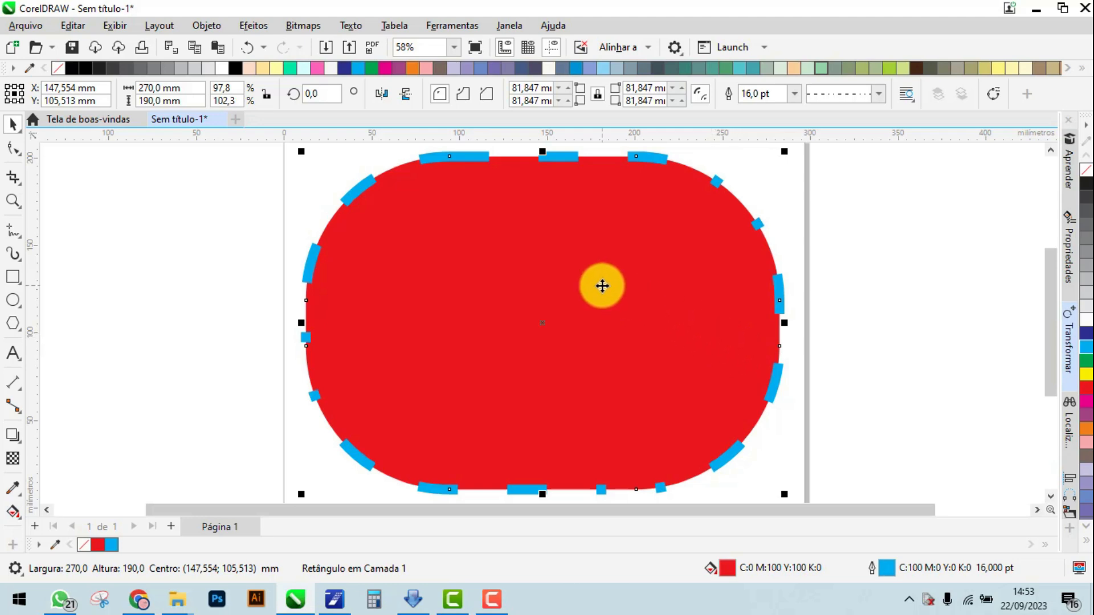
Draw an unfilled rectangle about 183 × 127 mm on the empty area left of the page
scroll(791, 214, "down", 2)
key("F6")
left_click_drag(320, 214, 482, 325)
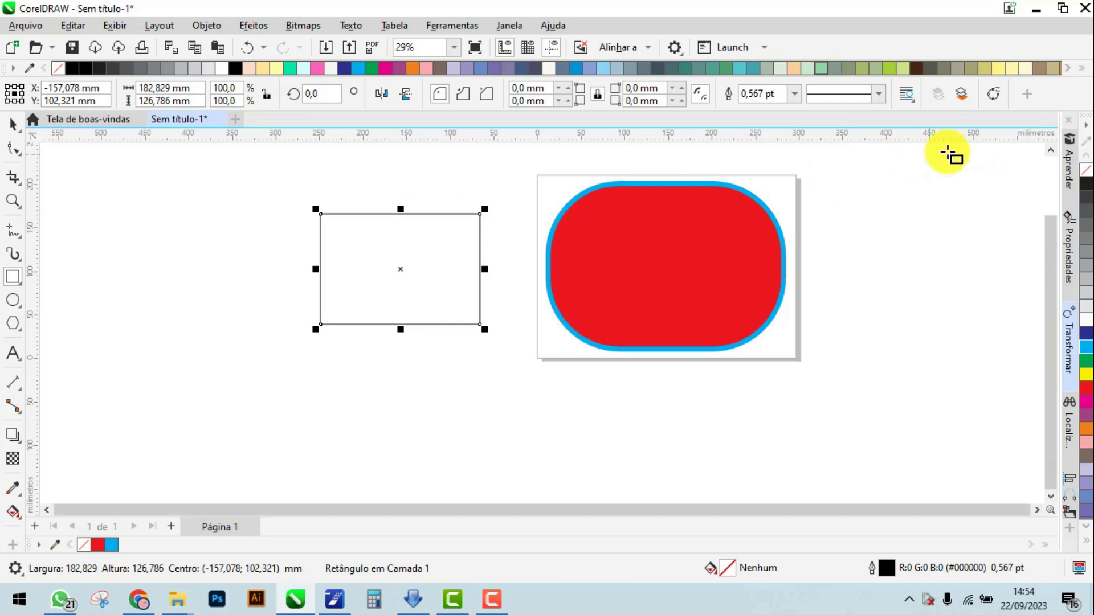
Reduce the red rectangle's corner rounding freehand with the Shape tool to a radius of about 40 mm
left_click(12, 124)
left_click(740, 228)
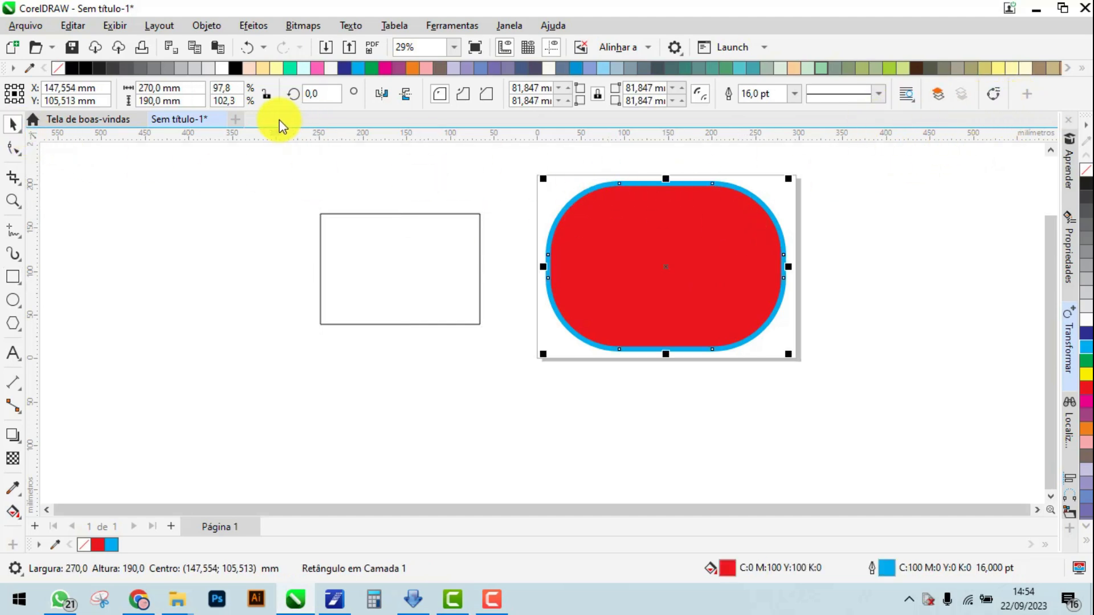
left_click(12, 148)
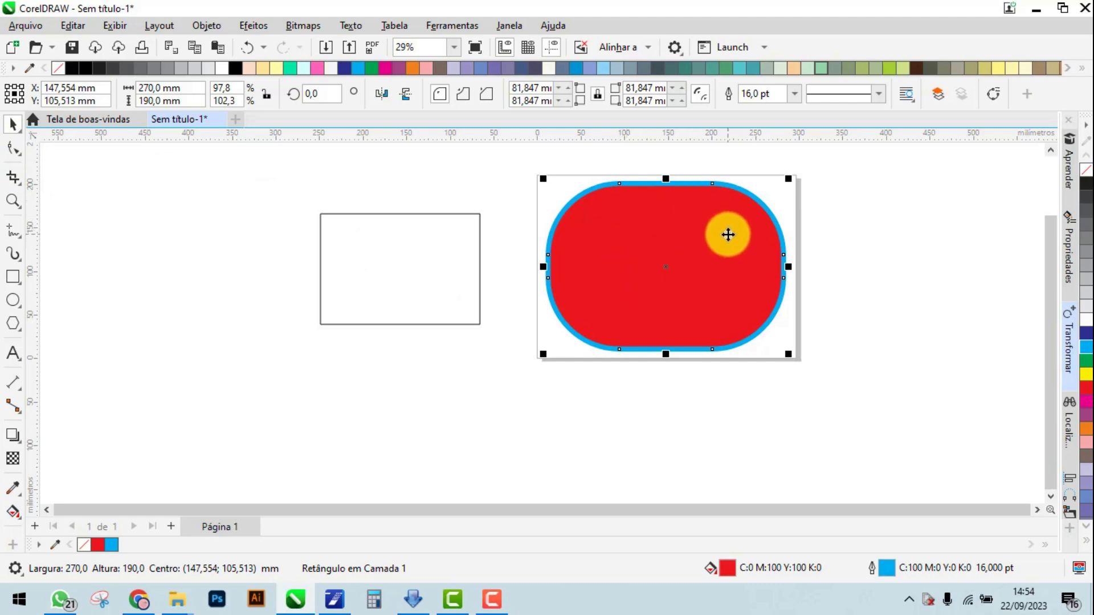
left_click(8, 149)
left_click_drag(620, 185, 583, 183)
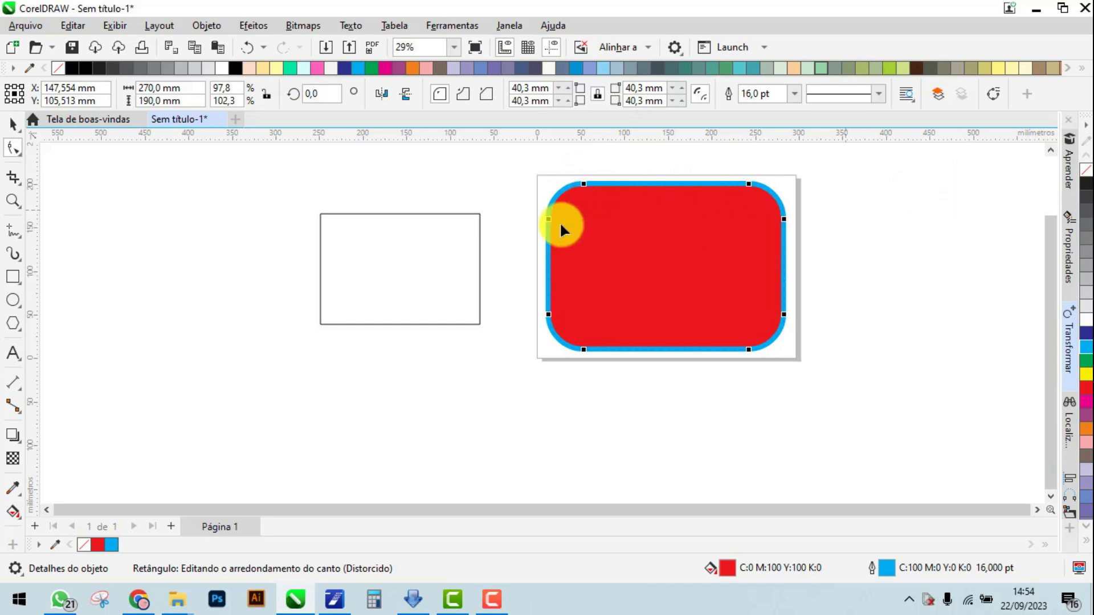
Convert the unfilled rectangle beside the page to curves
left_click(354, 215)
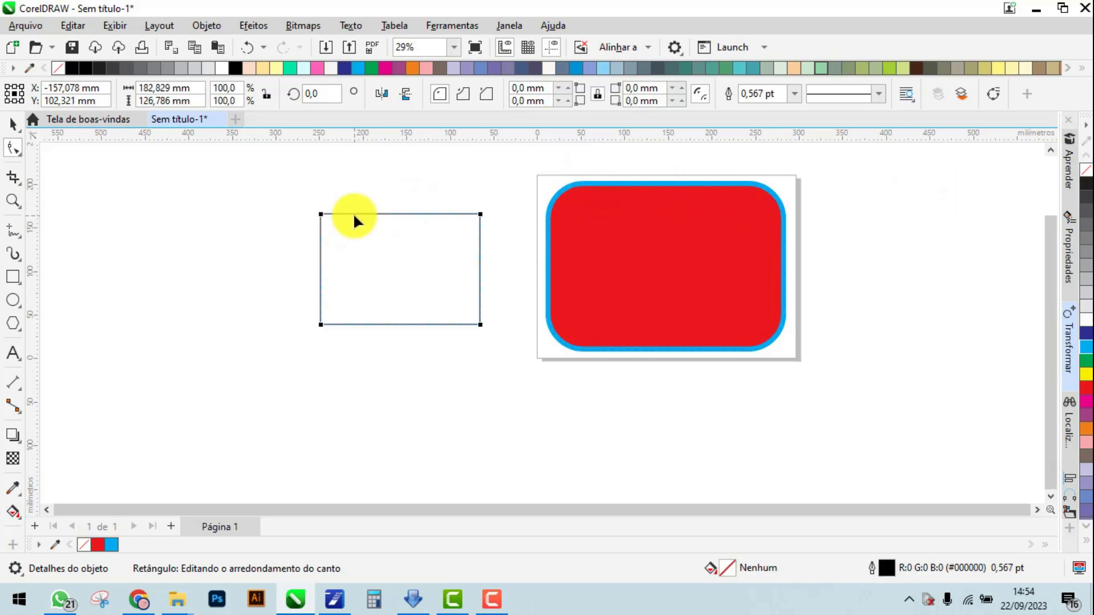
left_click(12, 125)
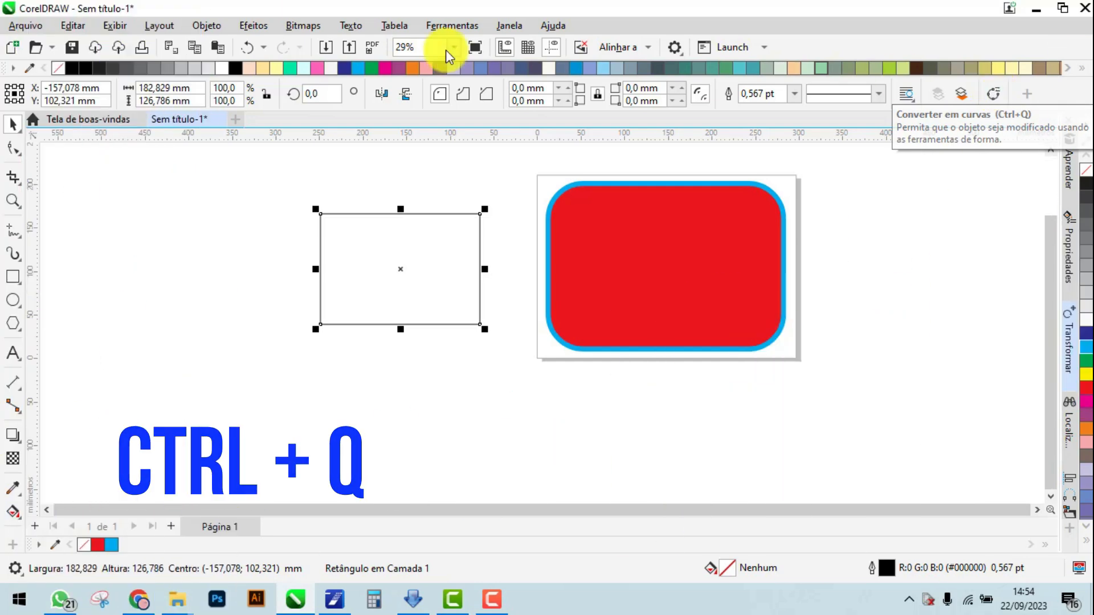
left_click(205, 27)
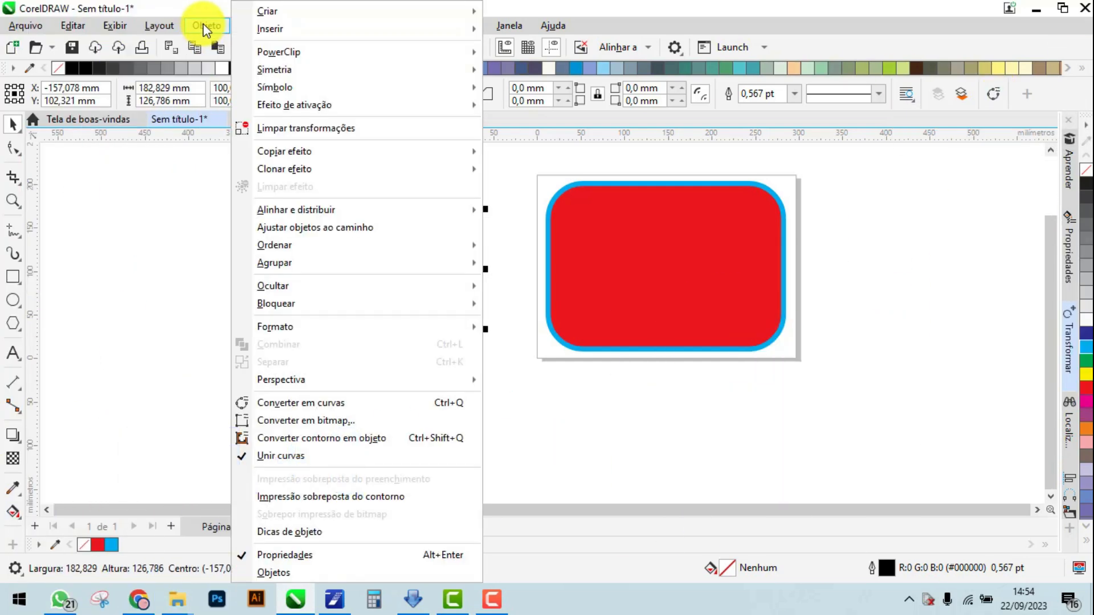
left_click(360, 405)
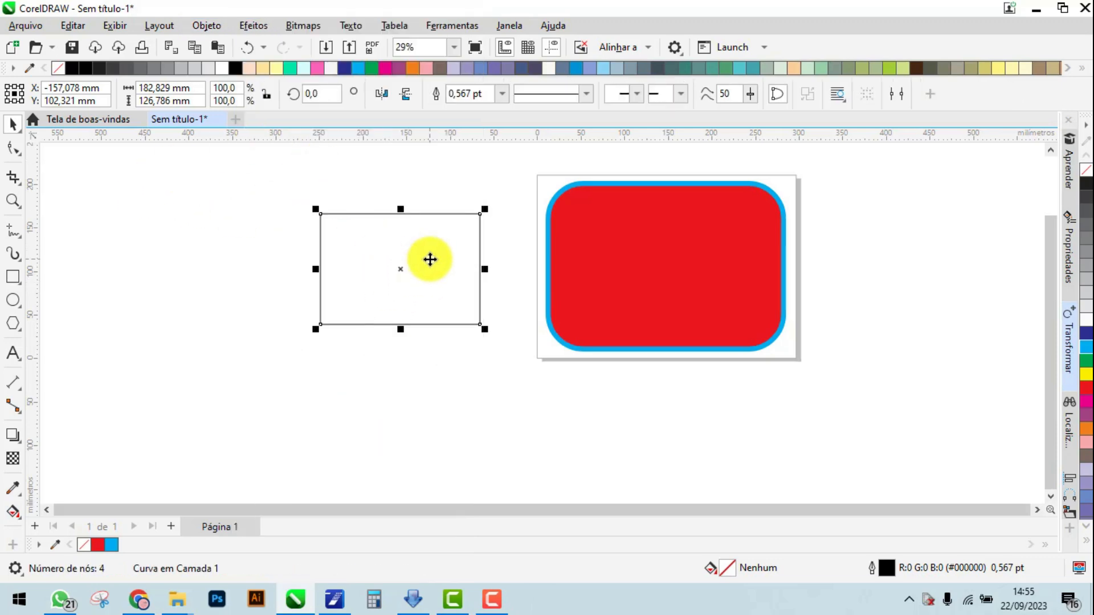
Convert the upper edge of the unfilled shape to a curve and bend it into an S-shaped wave with its node handles
left_click(13, 149)
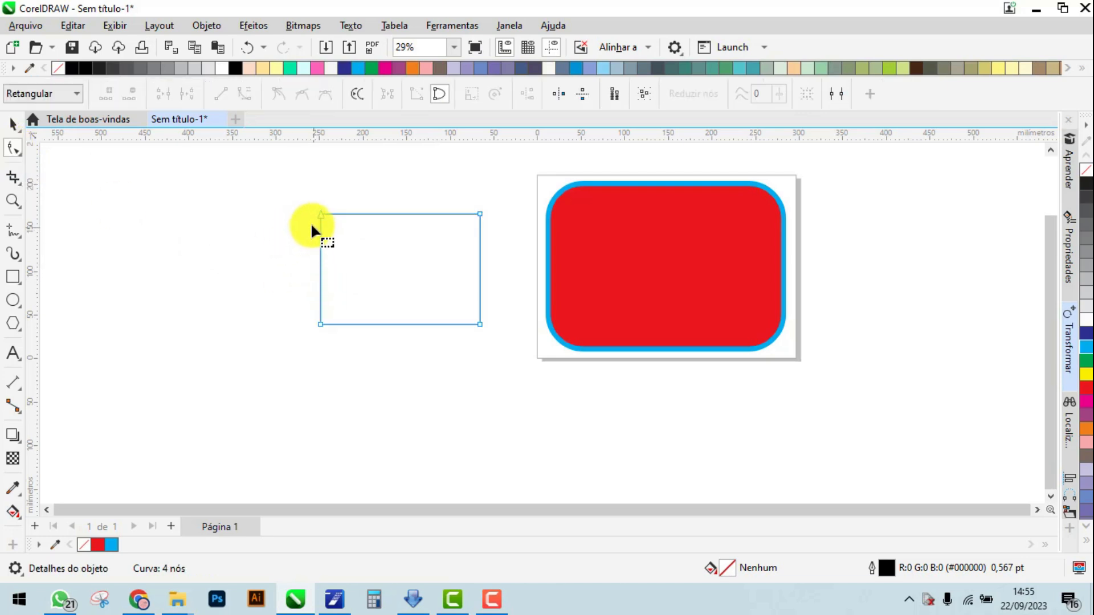
left_click(480, 214)
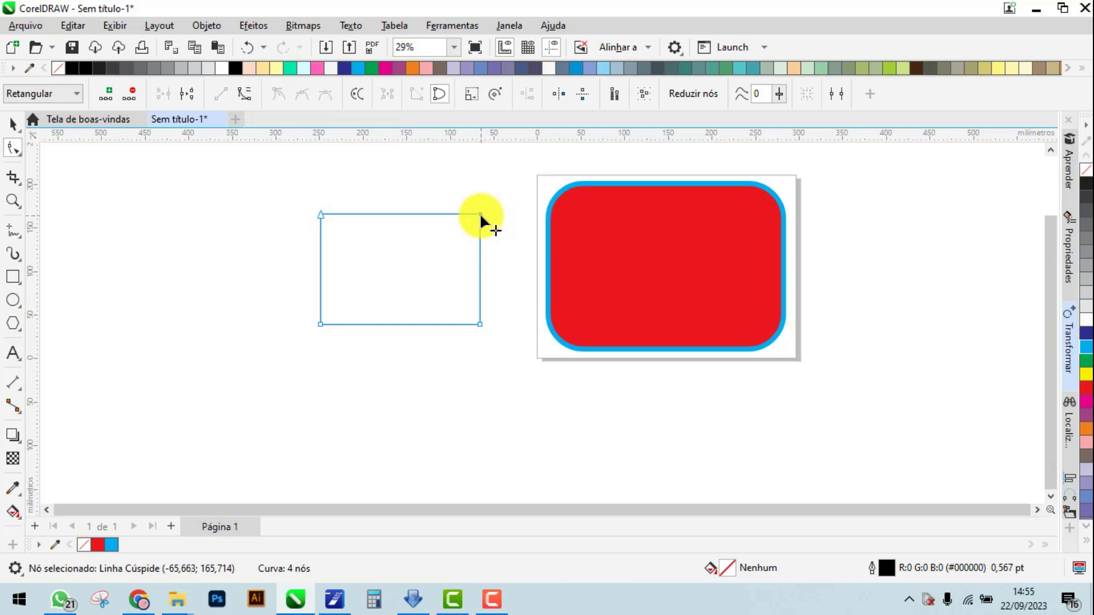
left_click(243, 94)
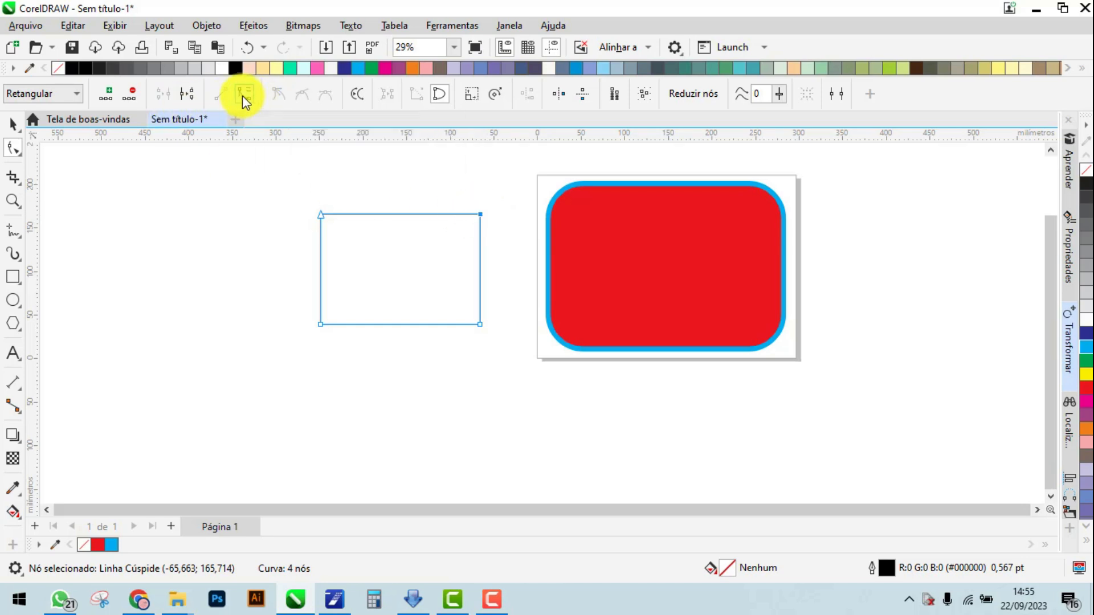
left_click_drag(372, 212, 394, 155)
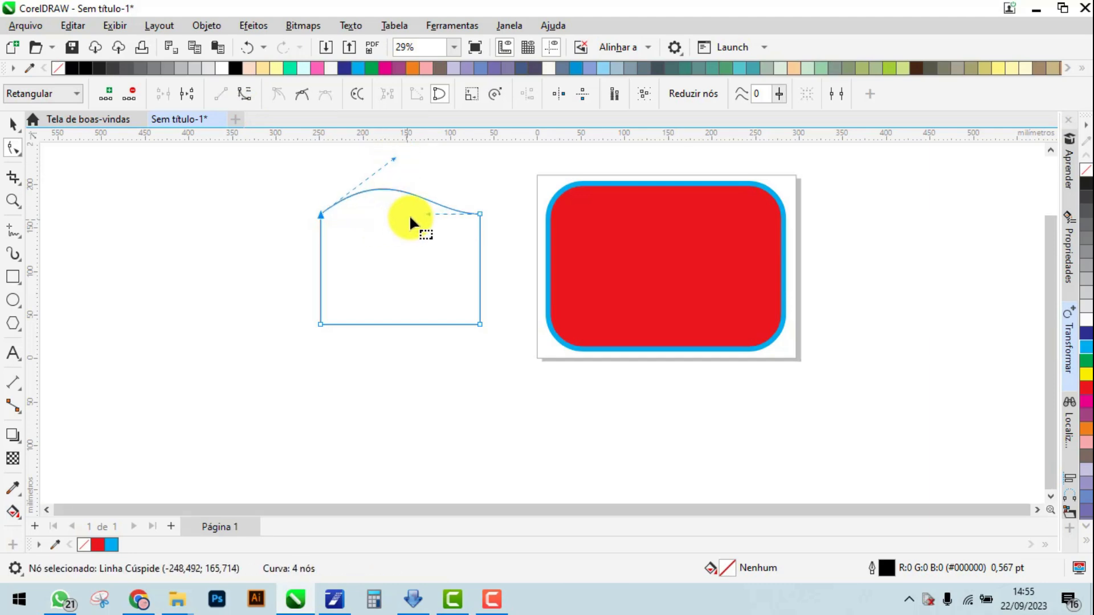
left_click_drag(430, 216, 382, 290)
Convert the left edge of the unfilled shape to a curve, bend it into a wave, and deselect the shape
left_click(479, 325)
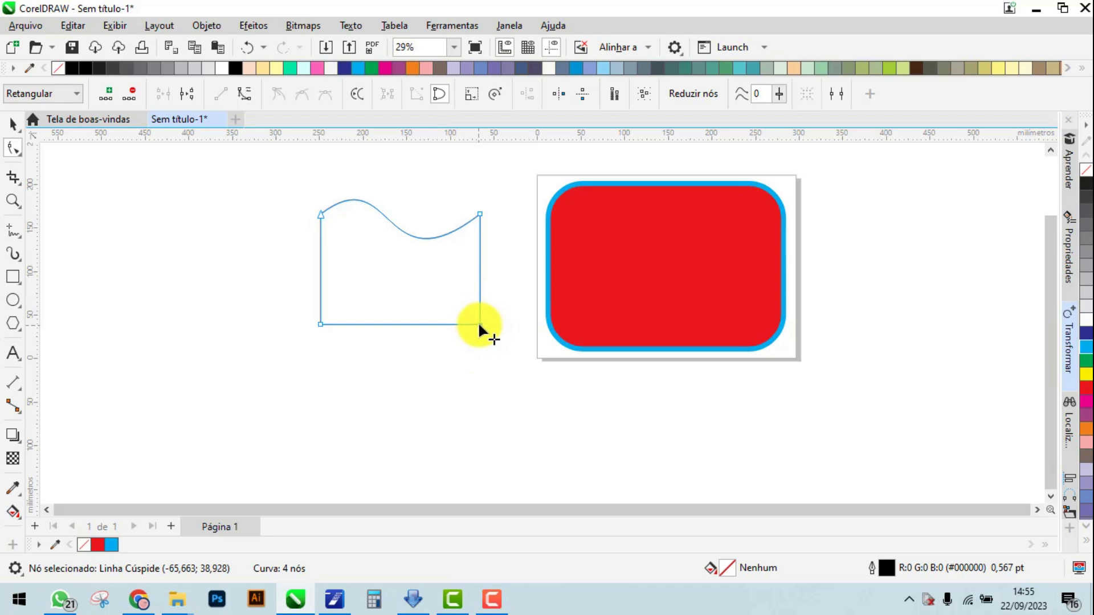
left_click(319, 325)
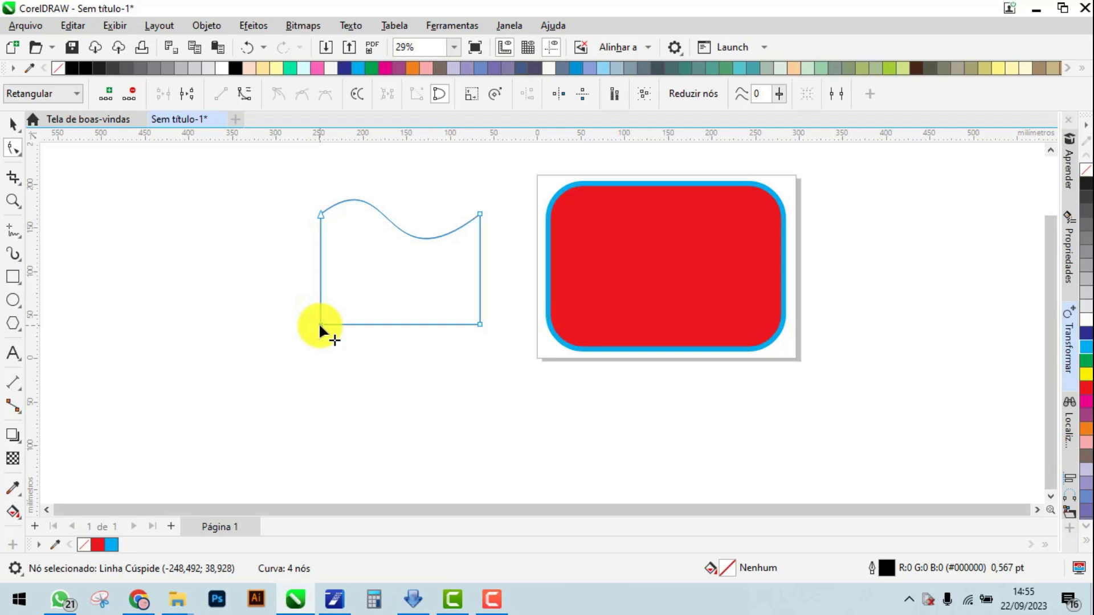
right_click(319, 277)
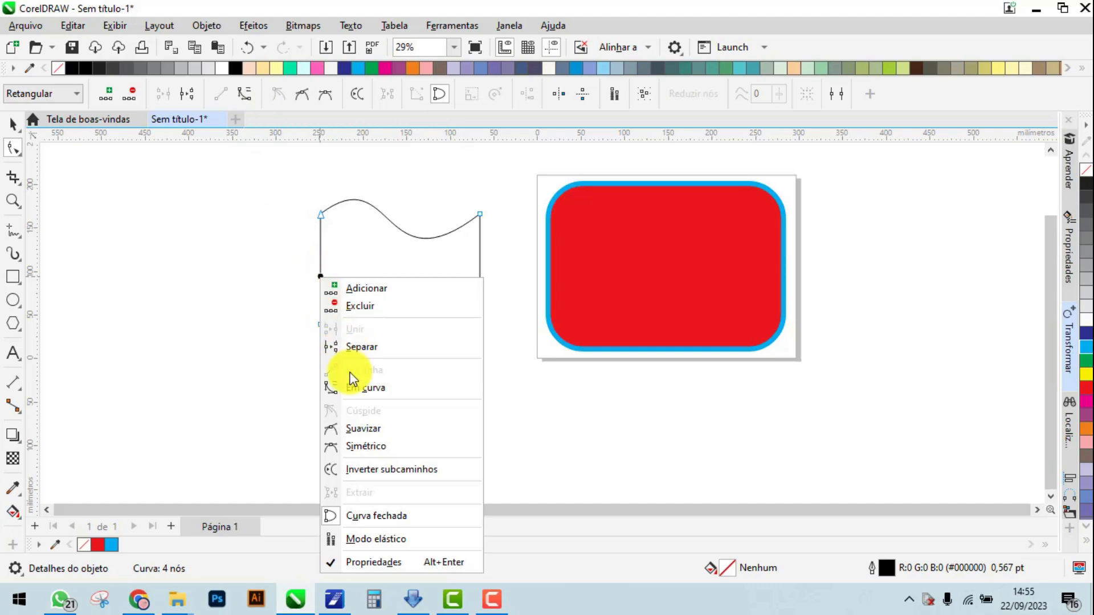
left_click(352, 388)
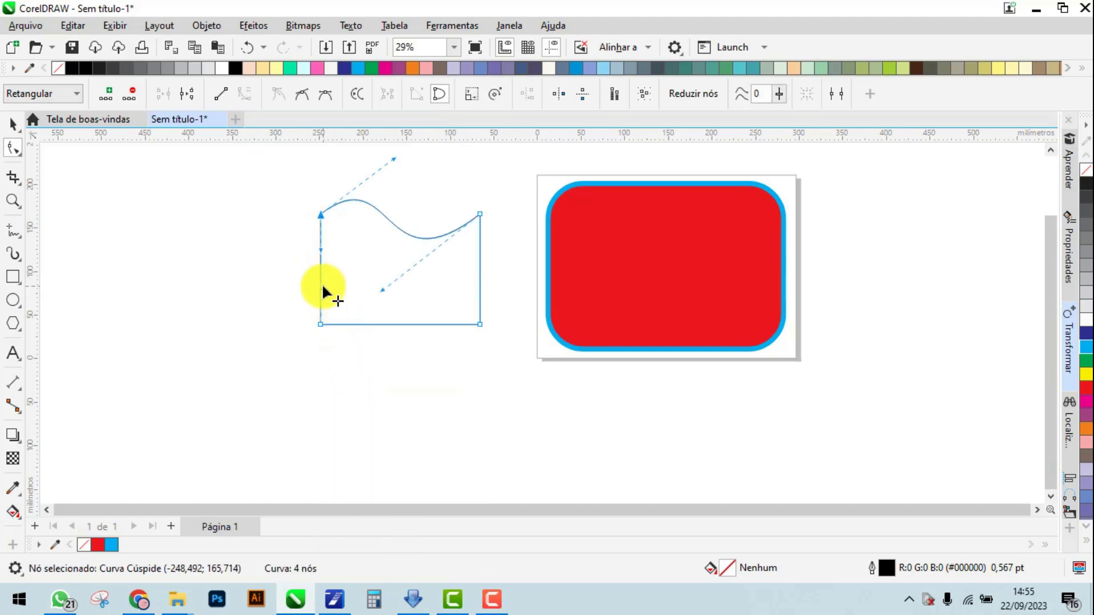
left_click_drag(320, 285, 381, 269)
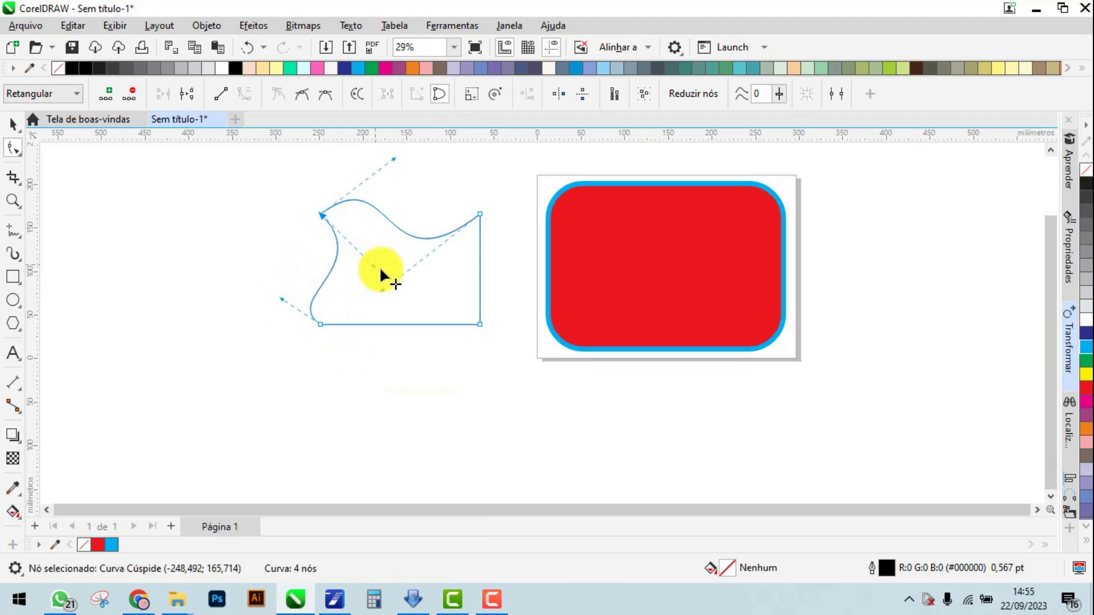
left_click(12, 125)
left_click(277, 266)
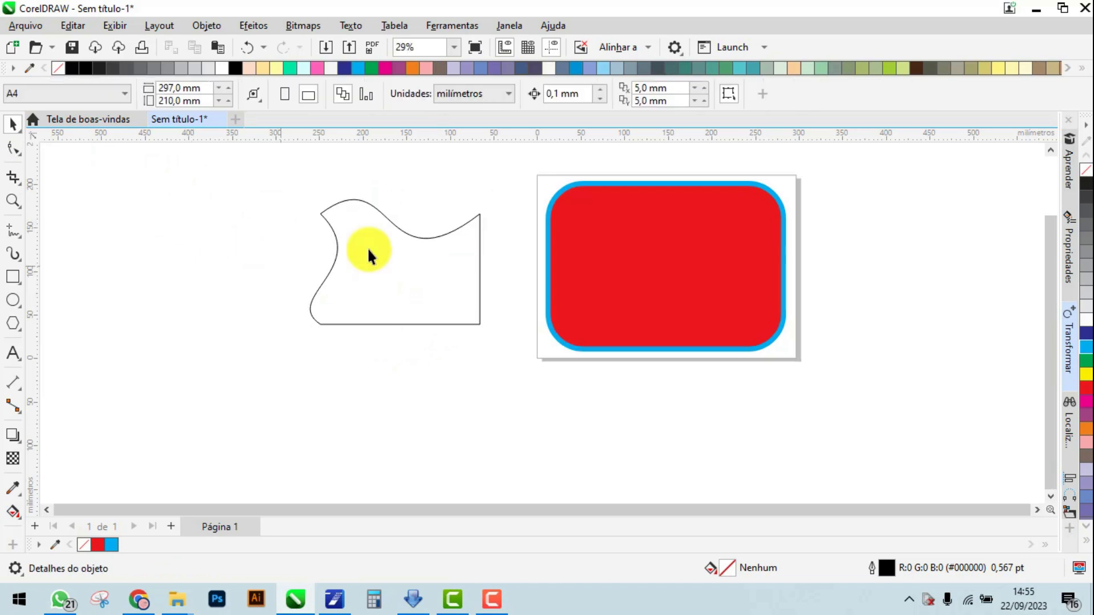
Draw a rectangle about 134 by 115 mm beside the wavy shape and round its corners freehand to a radius of about 15.6 mm
left_click(16, 278)
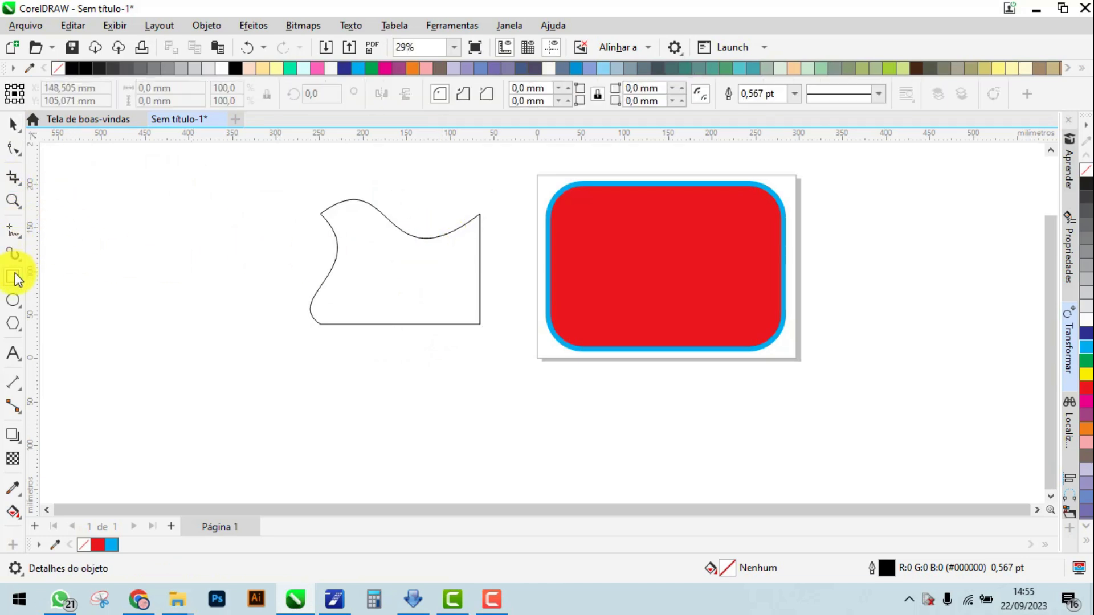
left_click_drag(164, 175, 282, 276)
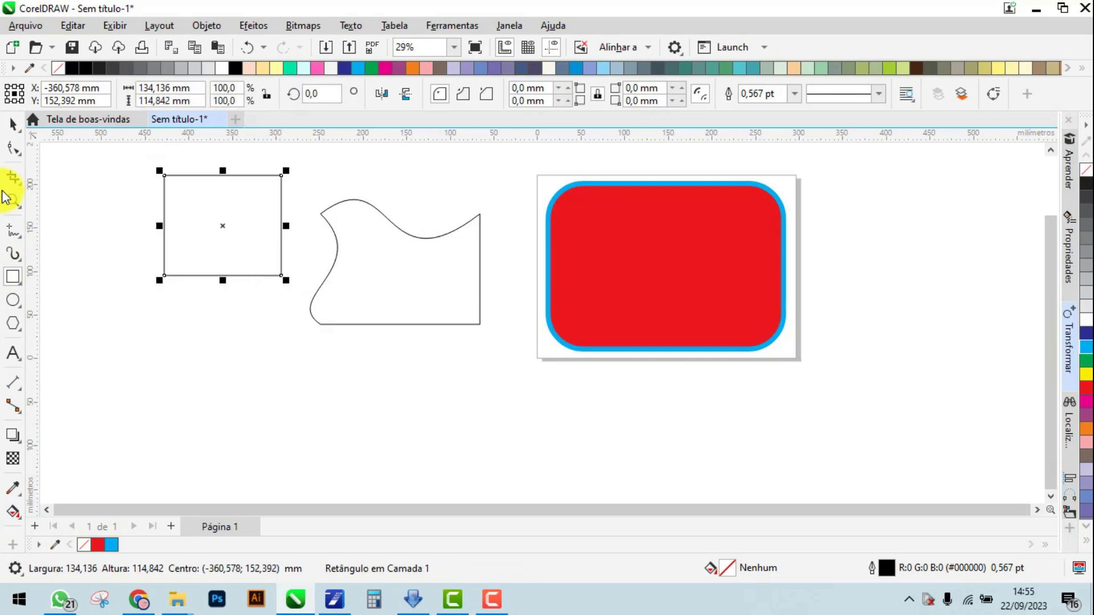
left_click(16, 154)
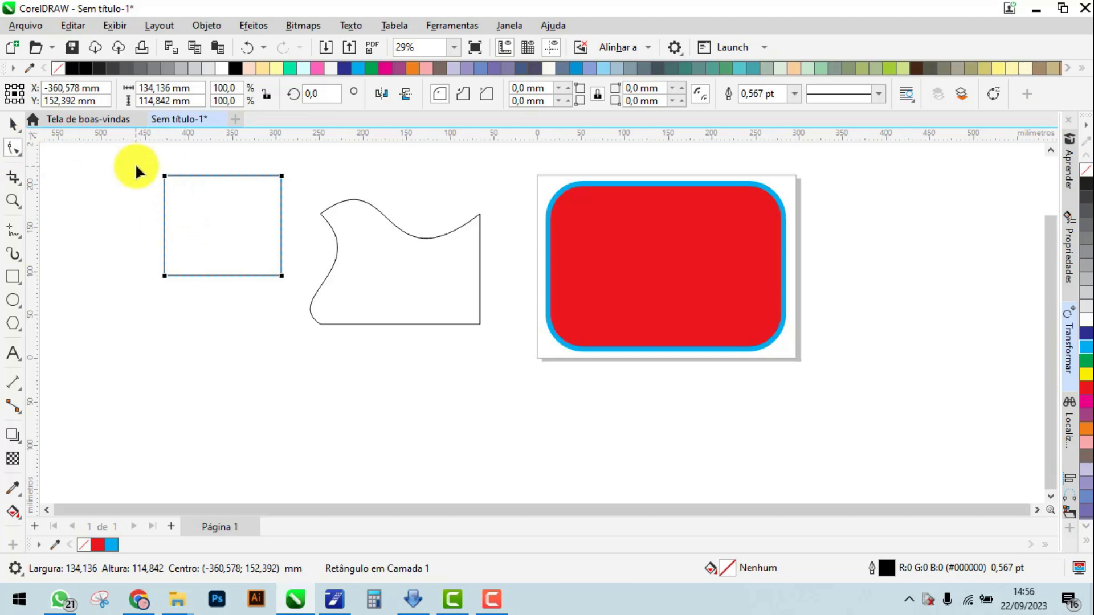
mouse_move(166, 178)
left_mouse_down()
mouse_move(232, 207)
mouse_move(178, 191)
left_mouse_up()
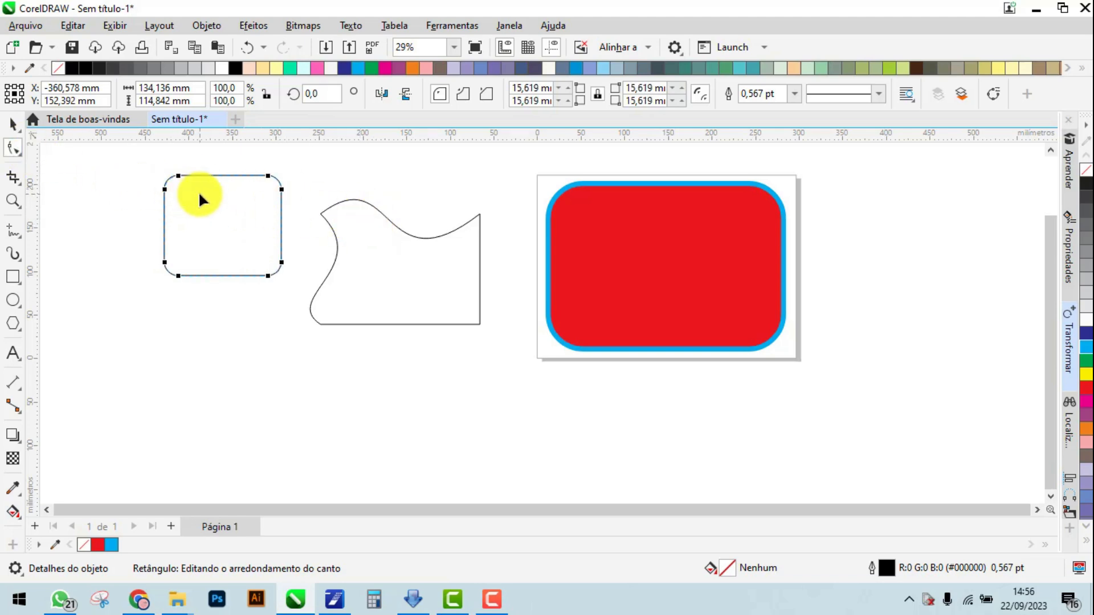
Convert the small rounded rectangle to curves and move it to the opposite side of the page
left_click(993, 95)
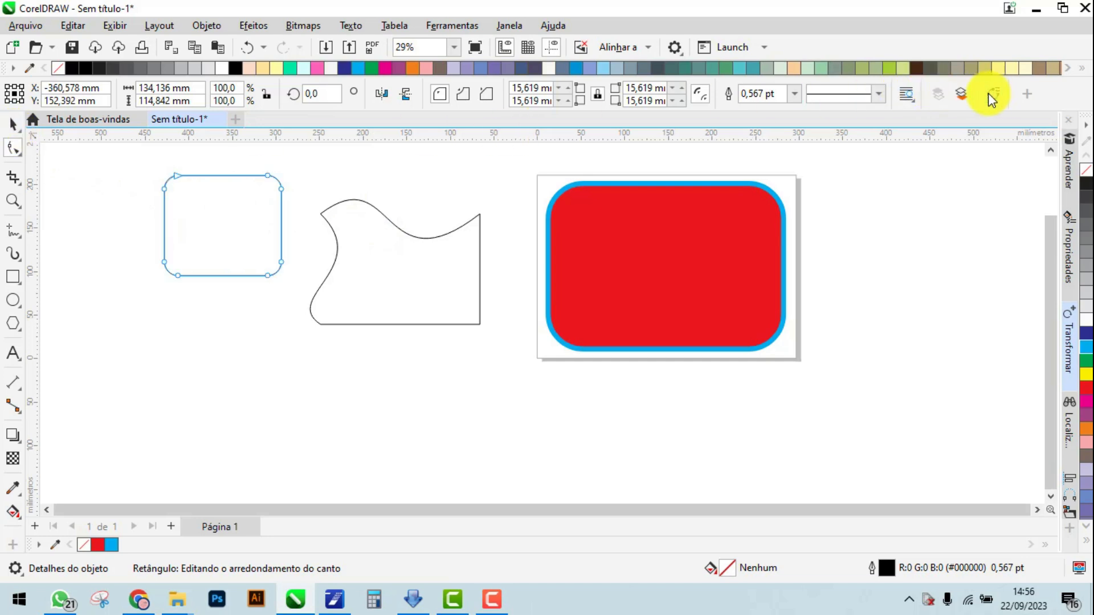
left_click(268, 176)
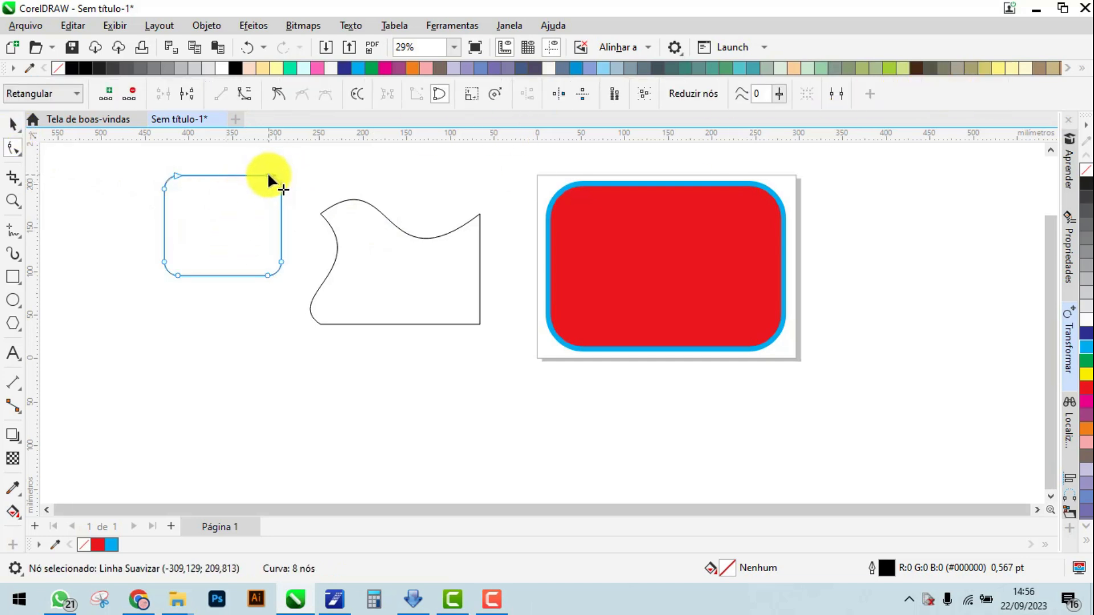
left_click(10, 126)
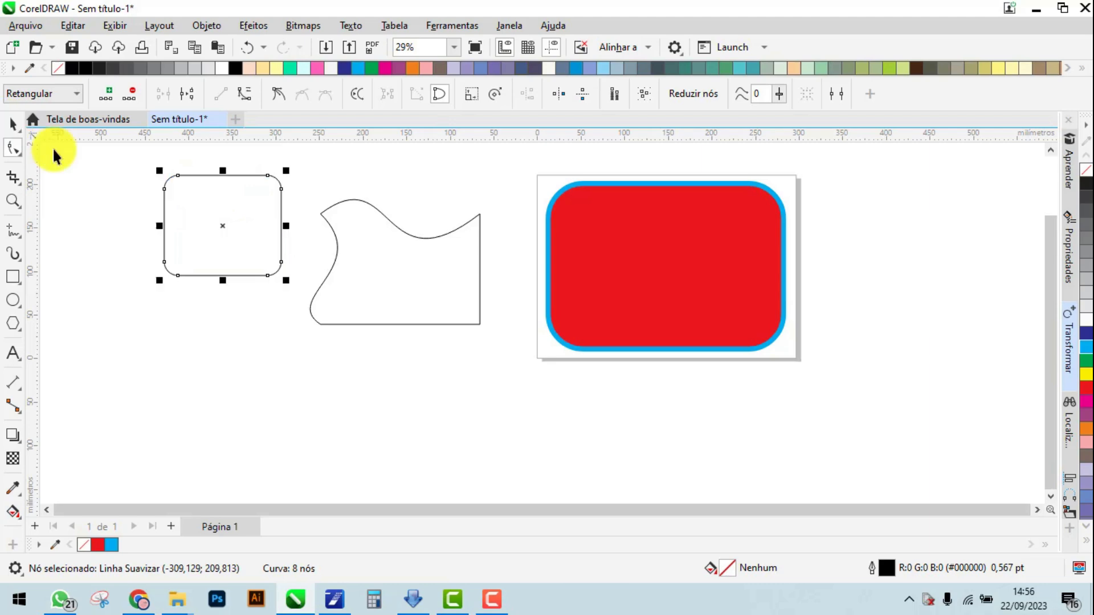
left_click(79, 275)
left_click_drag(210, 237, 877, 238)
Shift the wavy shape slightly up and outward from the page and give it a magenta fill and an orange outline
left_click_drag(454, 267, 432, 246)
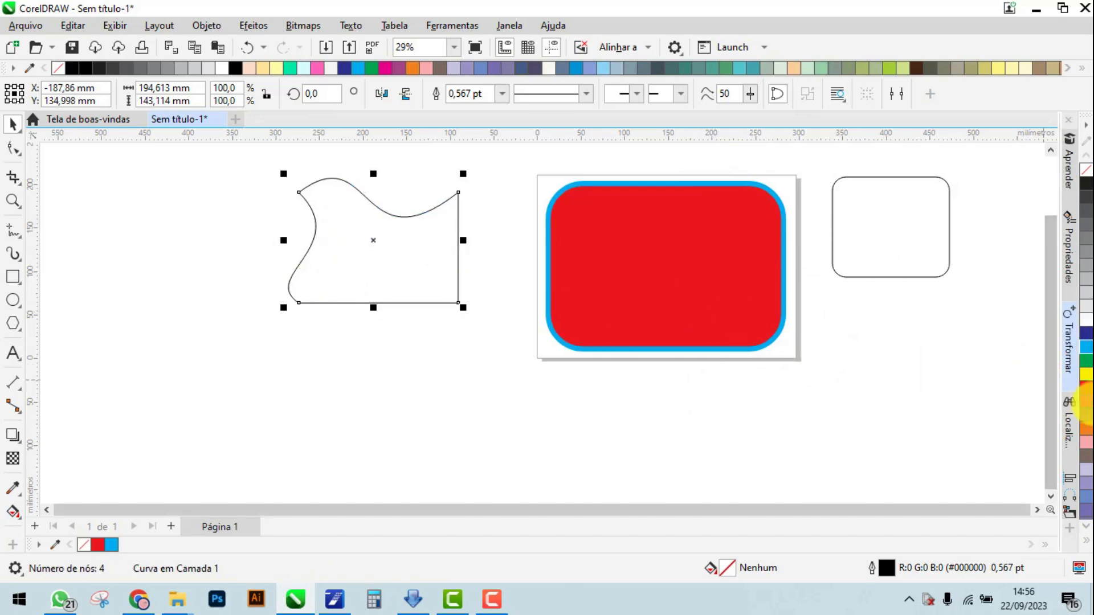
left_click(1088, 406)
left_click(401, 249)
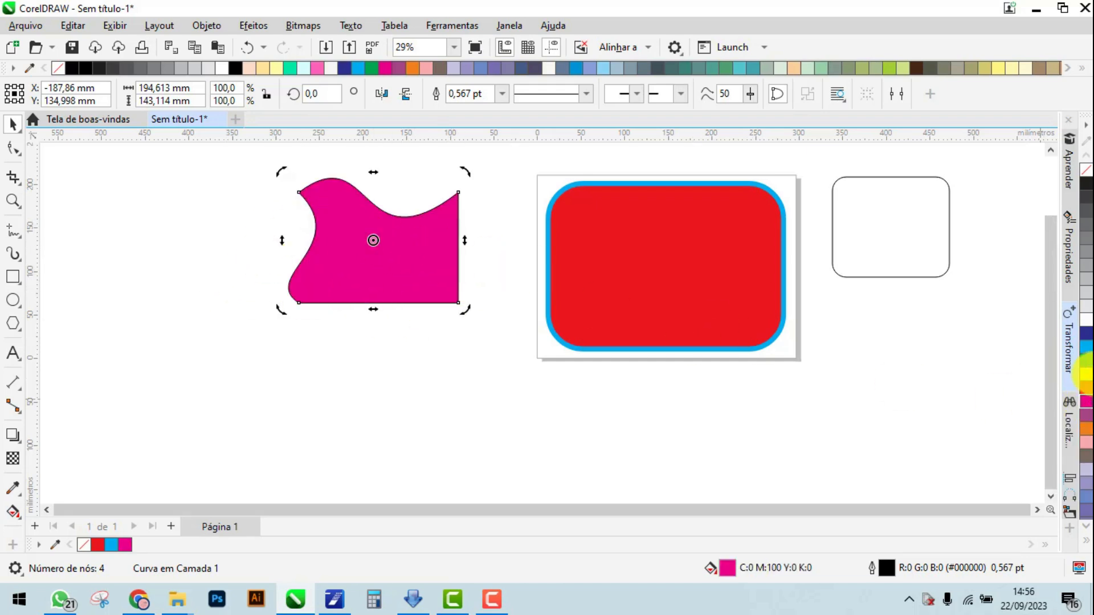
right_click(1084, 436)
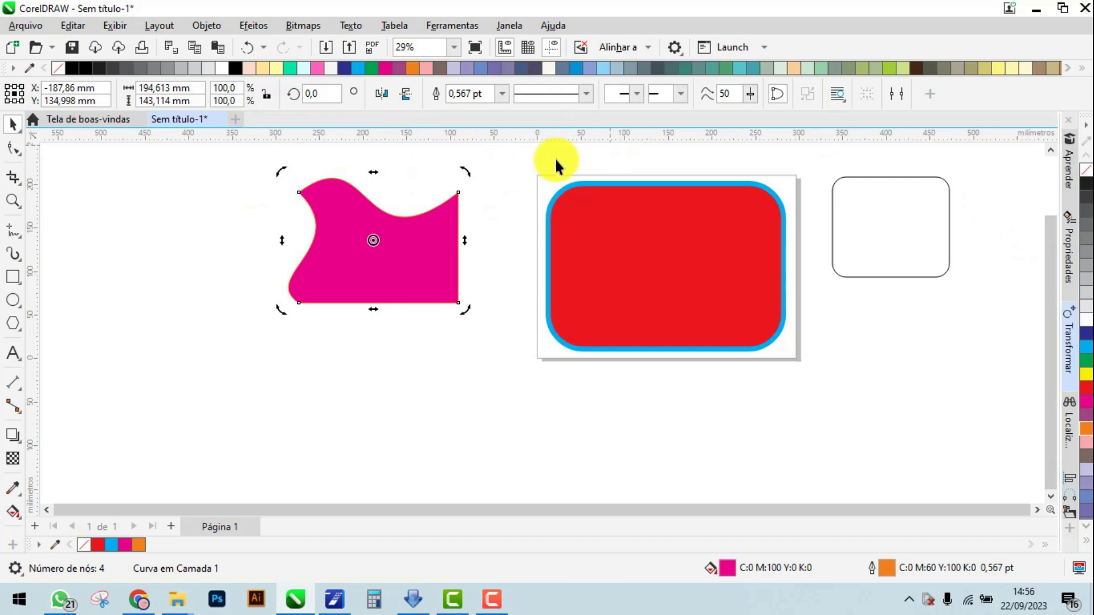
Set the magenta wavy shape's outline width to 12 pt and deselect it
scroll(342, 177, "up", 5)
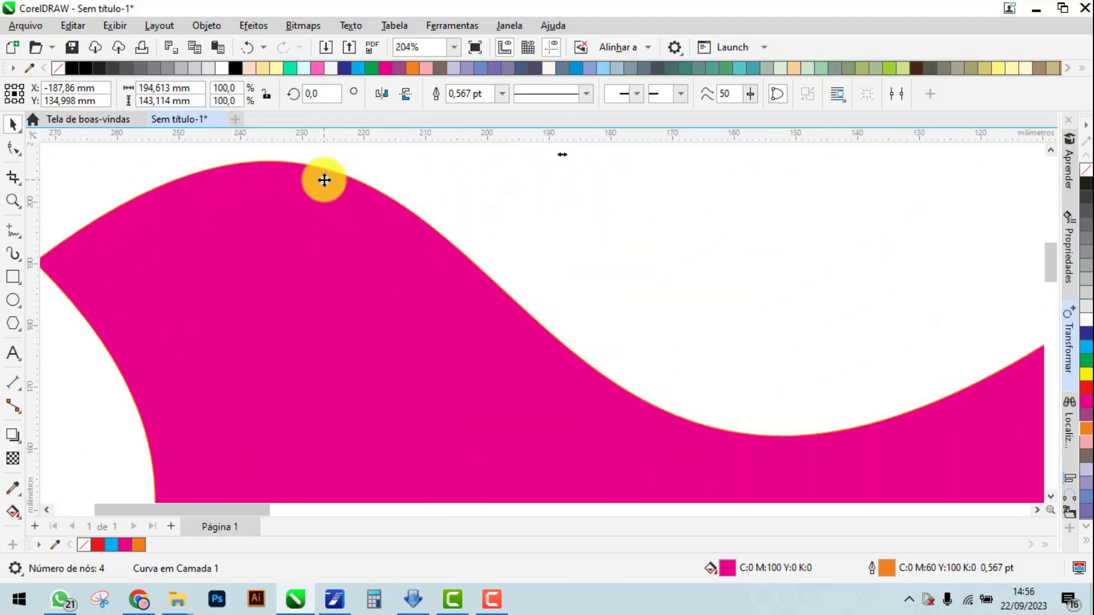
scroll(324, 180, "up", 2)
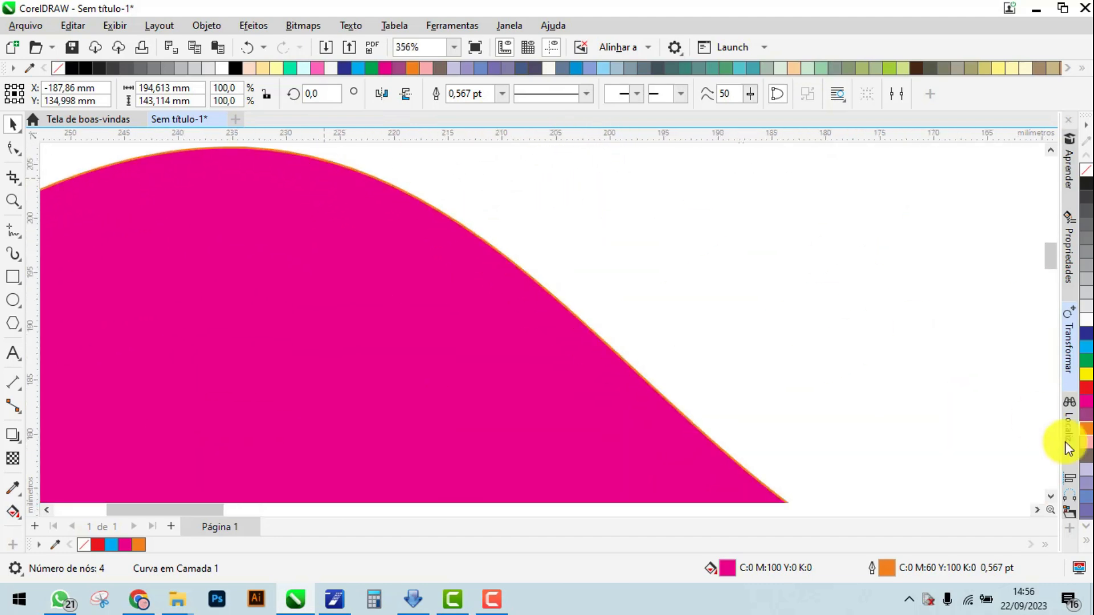
left_click(502, 93)
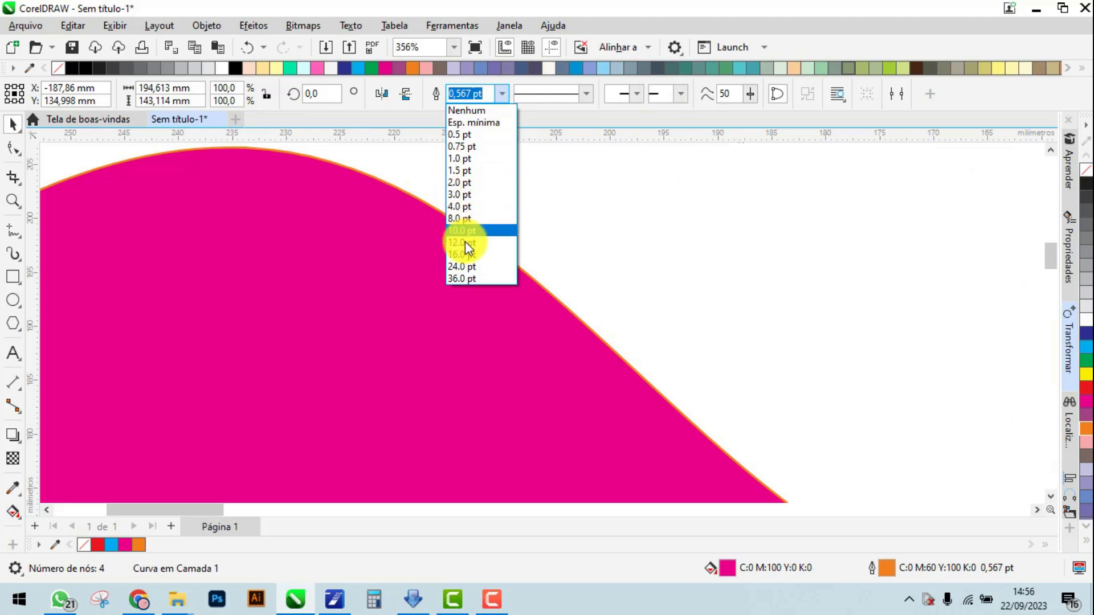
left_click(465, 244)
scroll(559, 243, "down", 3)
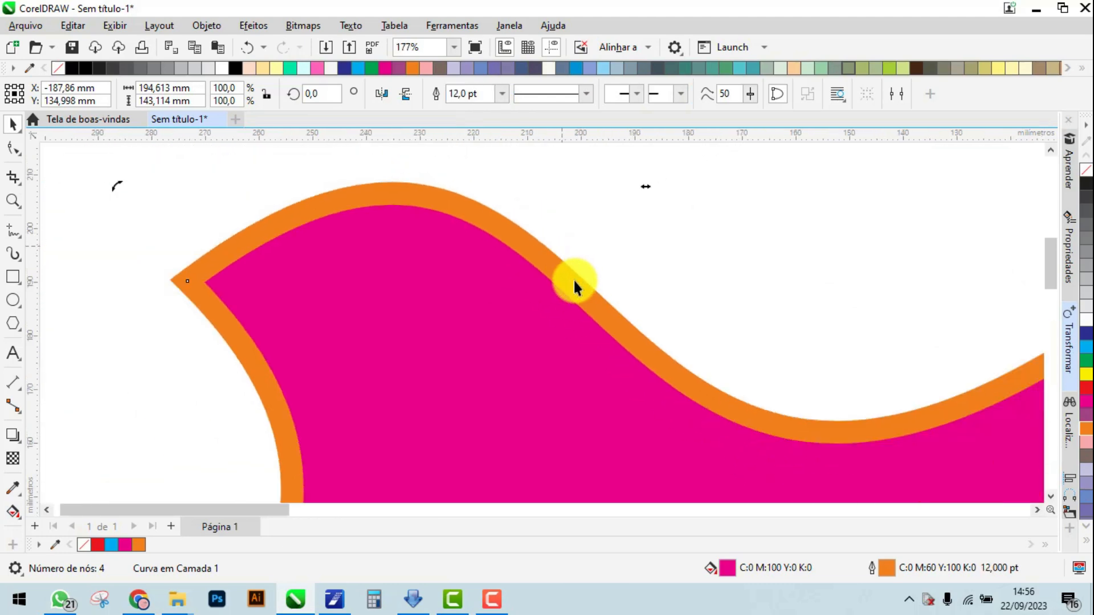
scroll(573, 279, "down", 6)
scroll(399, 288, "down", 4)
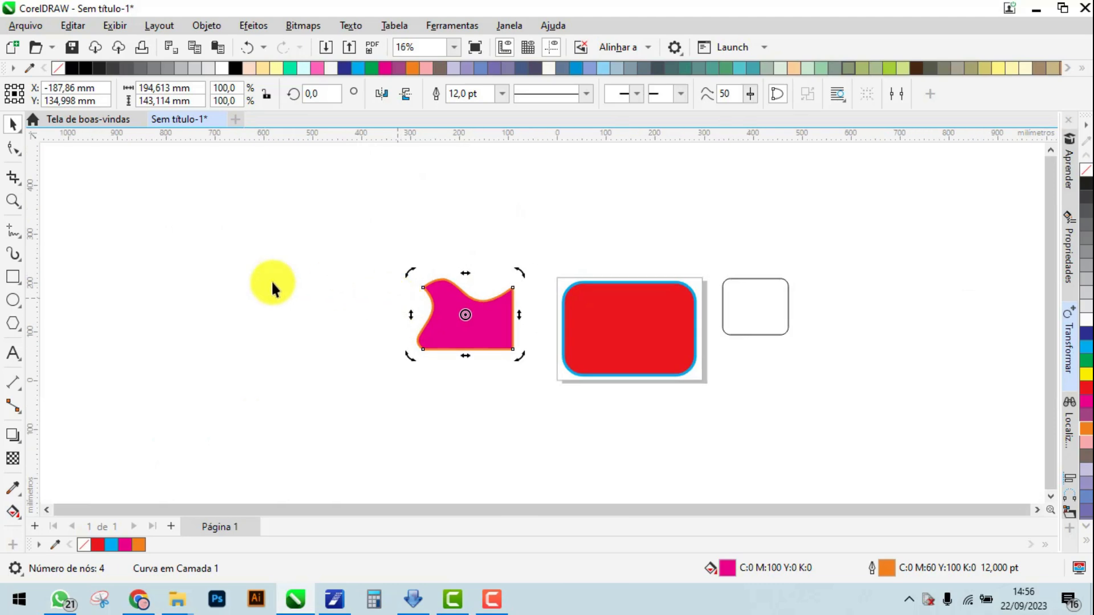
left_click(210, 279)
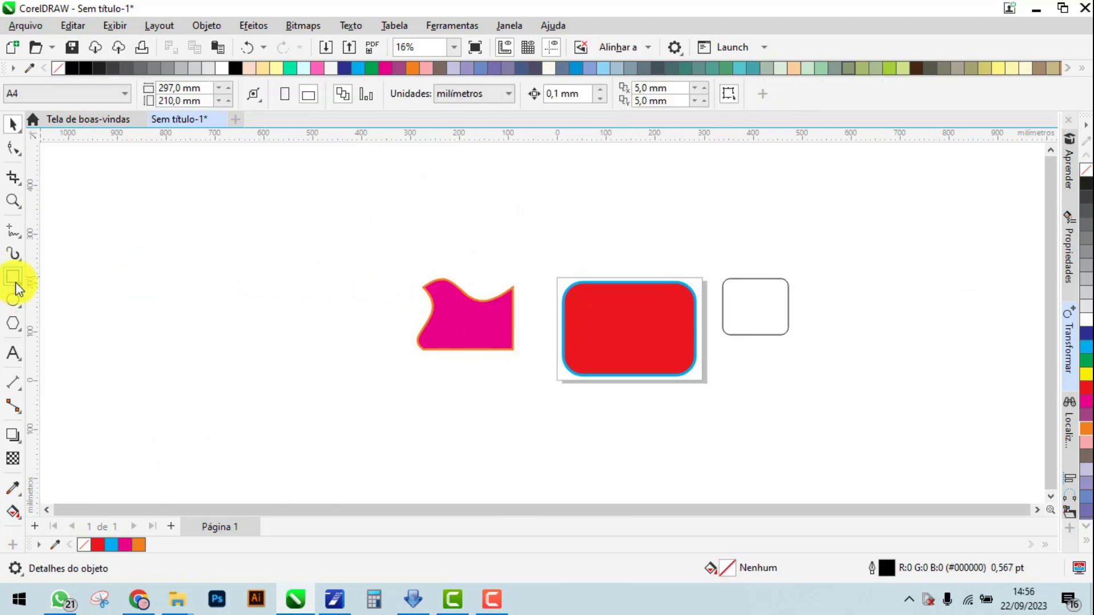
Draw a perfect square of about 326 mm per side to the left of the magenta shape with the Rectangle tool
left_click(20, 282)
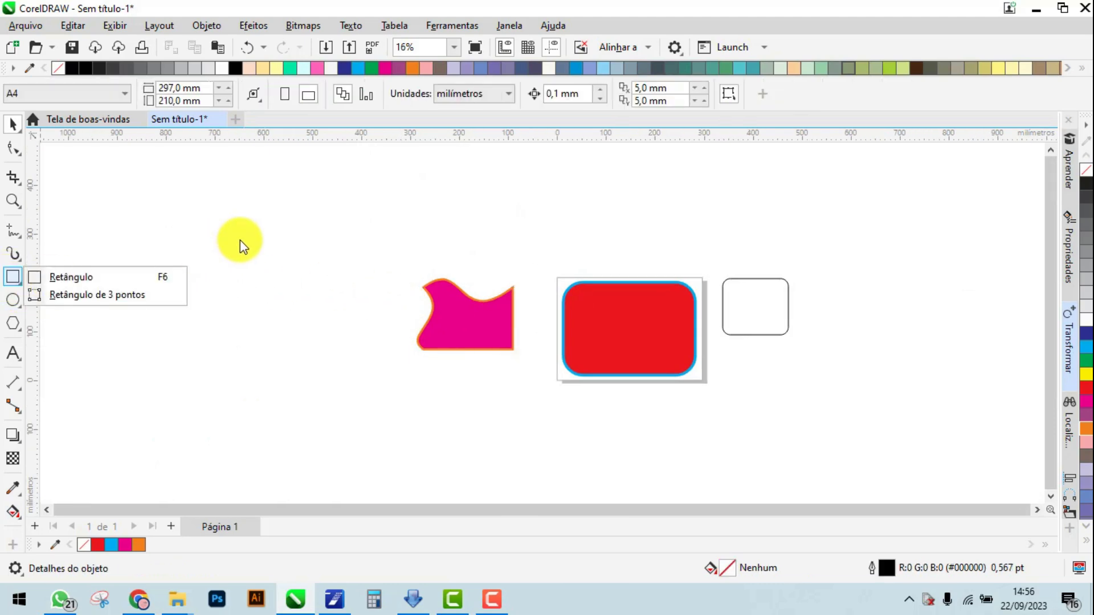
left_click(71, 276)
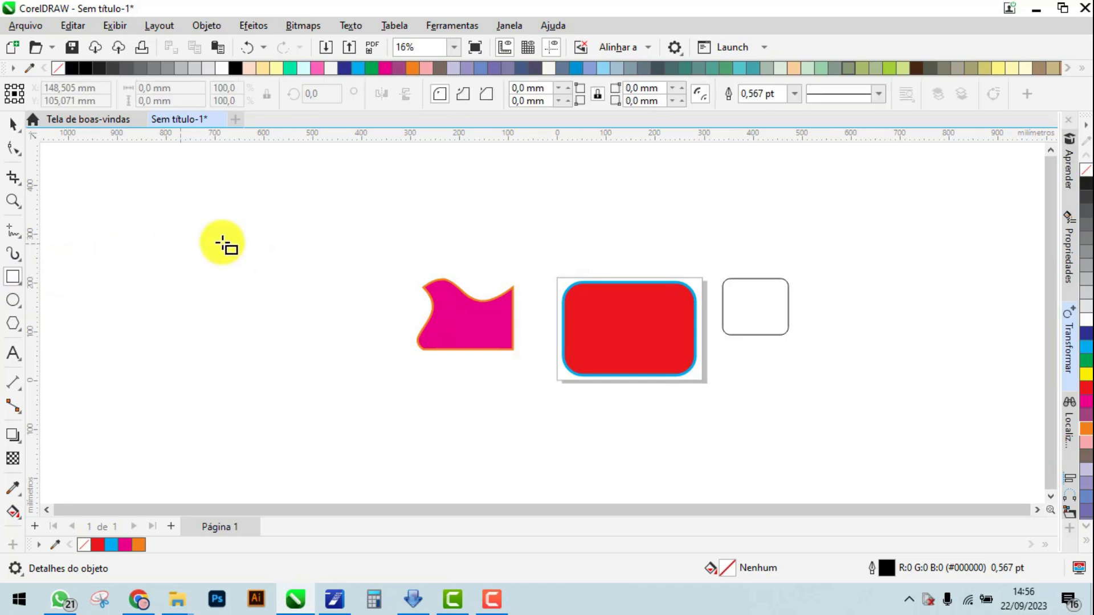
left_click(225, 243)
left_click_drag(228, 250, 265, 297)
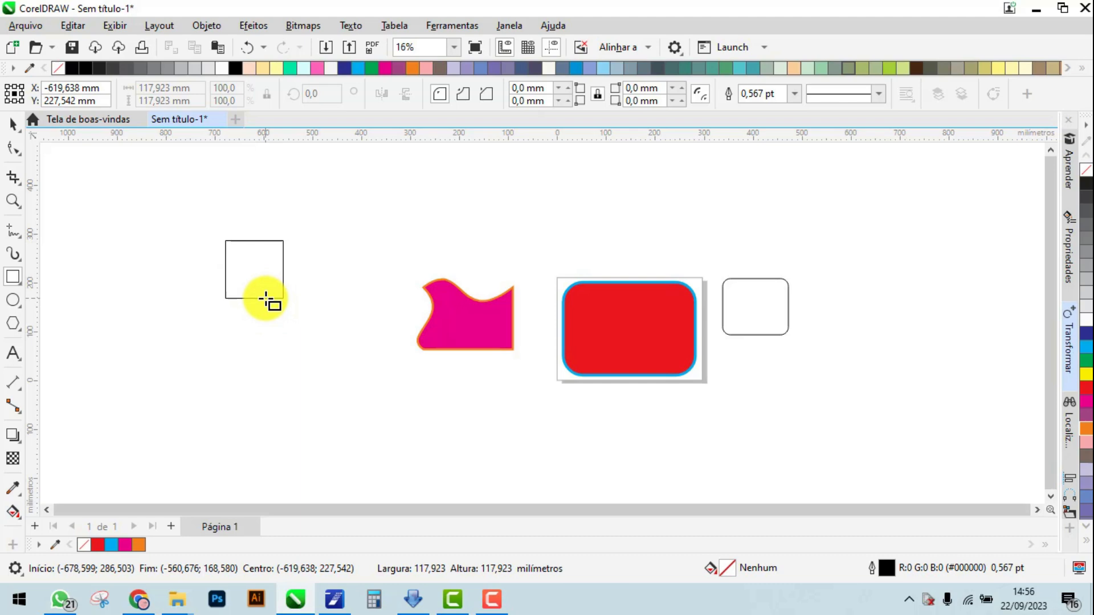
left_click_drag(266, 298, 384, 346)
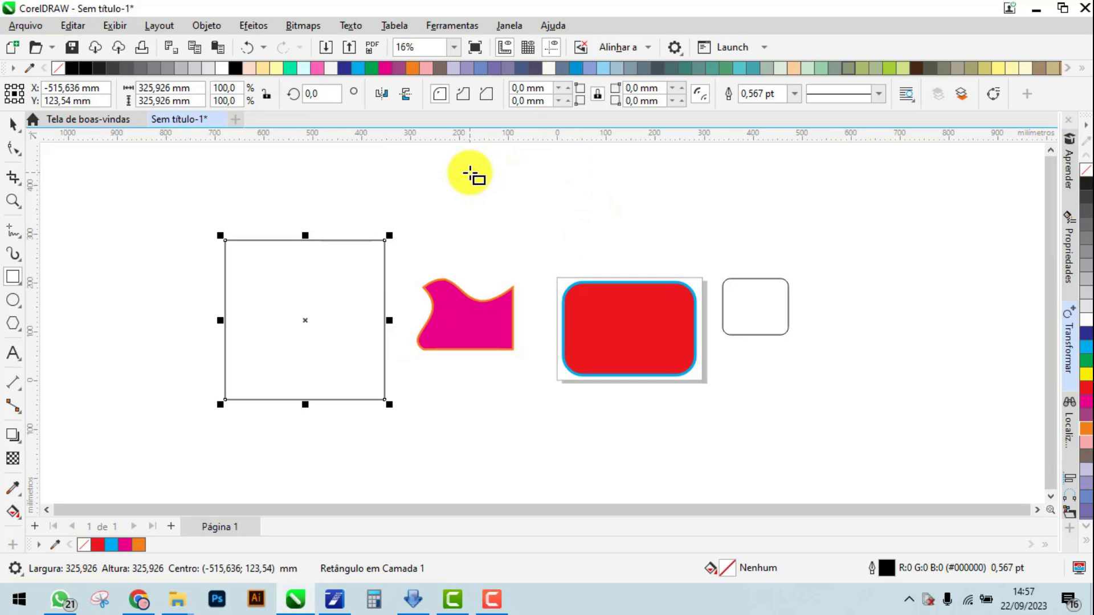
Draw a perfect square of about 161 mm above the magenta shape and a larger square overlapping the page's upper edge
left_click(468, 172)
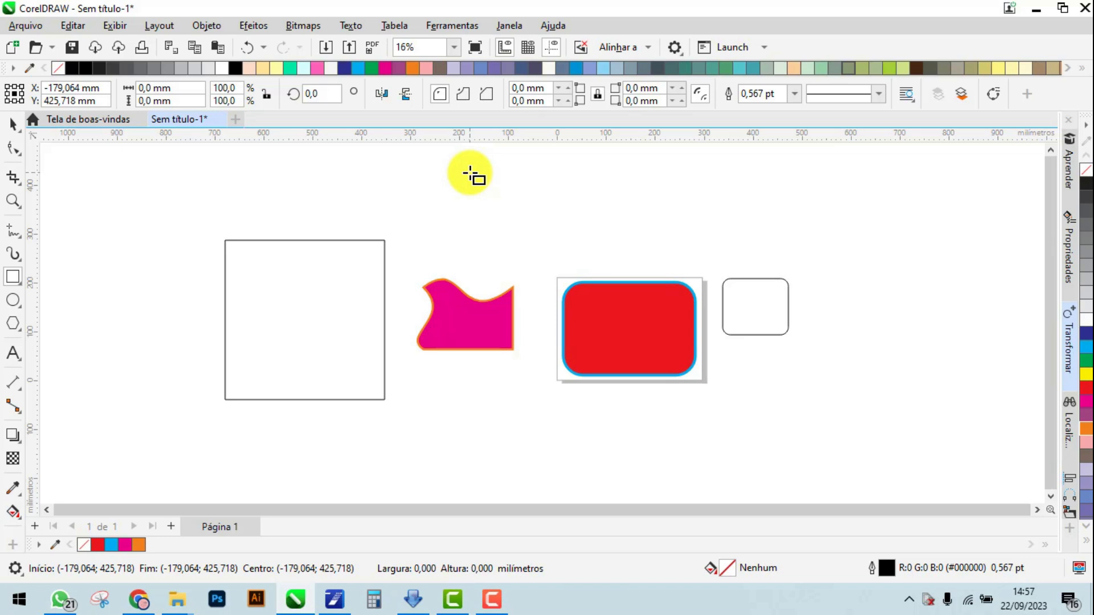
left_click_drag(468, 172, 538, 251)
left_click_drag(627, 171, 742, 286)
left_click(234, 149)
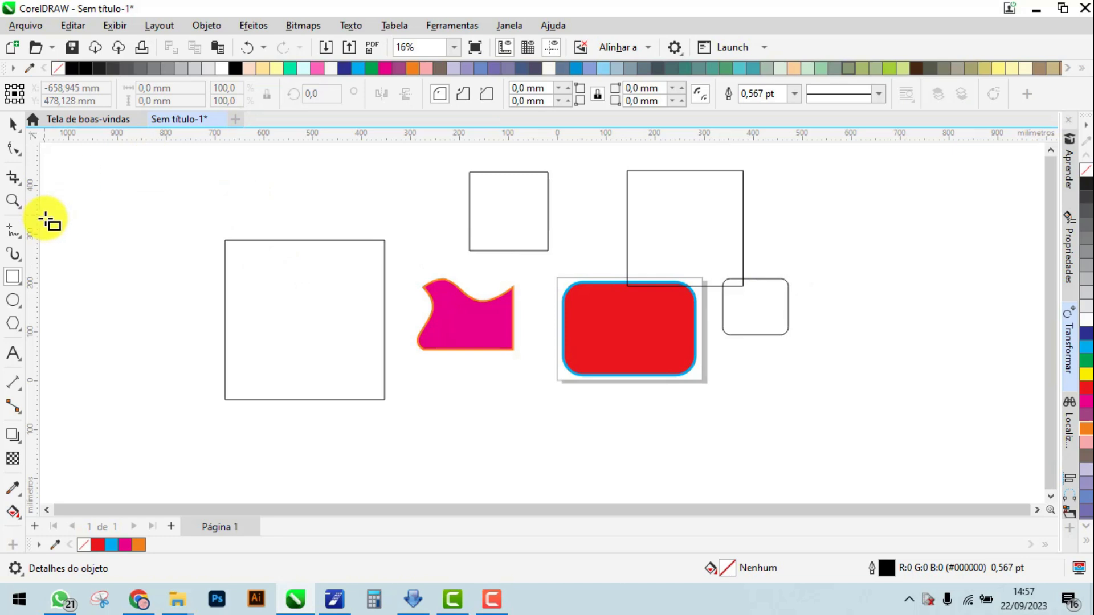
left_click(14, 123)
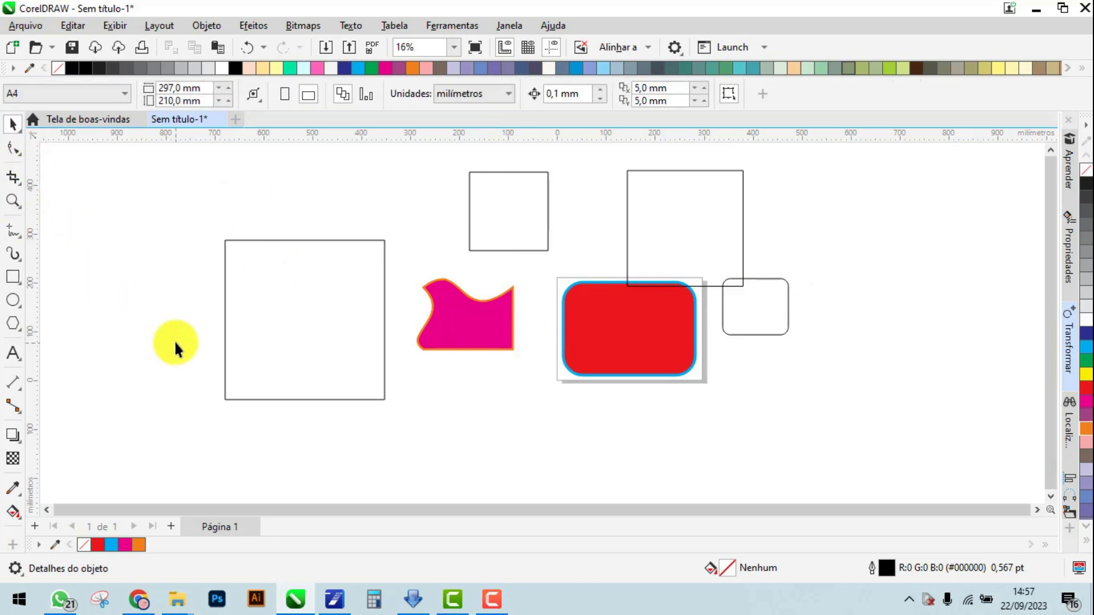
Draw an ellipse about 332 by 288 mm overlapping the largest square, and a perfect circle about 180 mm across beside the smallest square
left_click(23, 309)
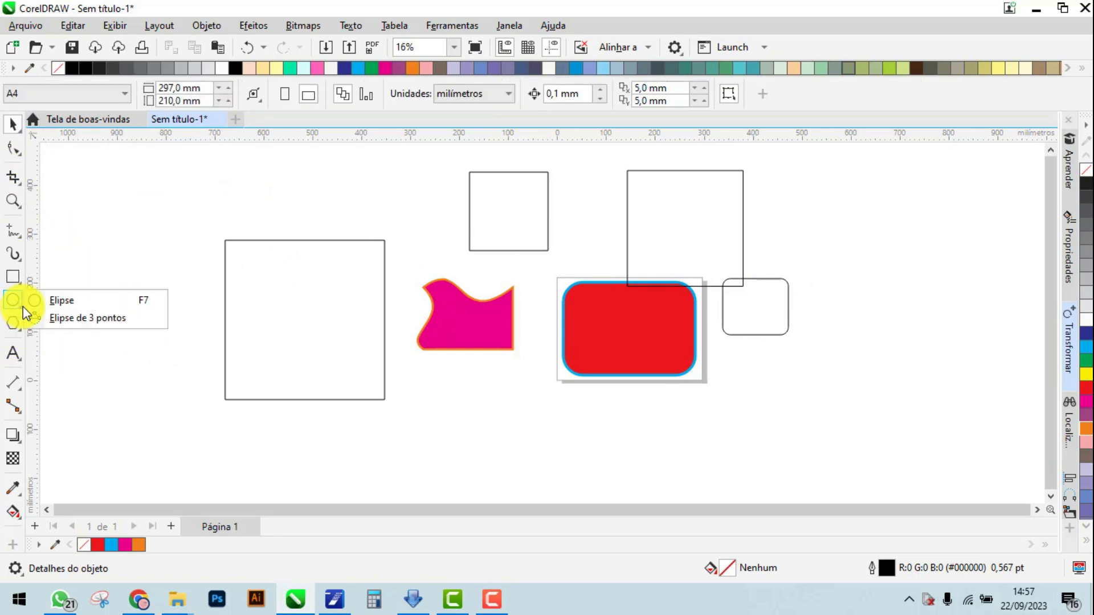
left_click(41, 305)
left_click_drag(128, 175, 290, 353)
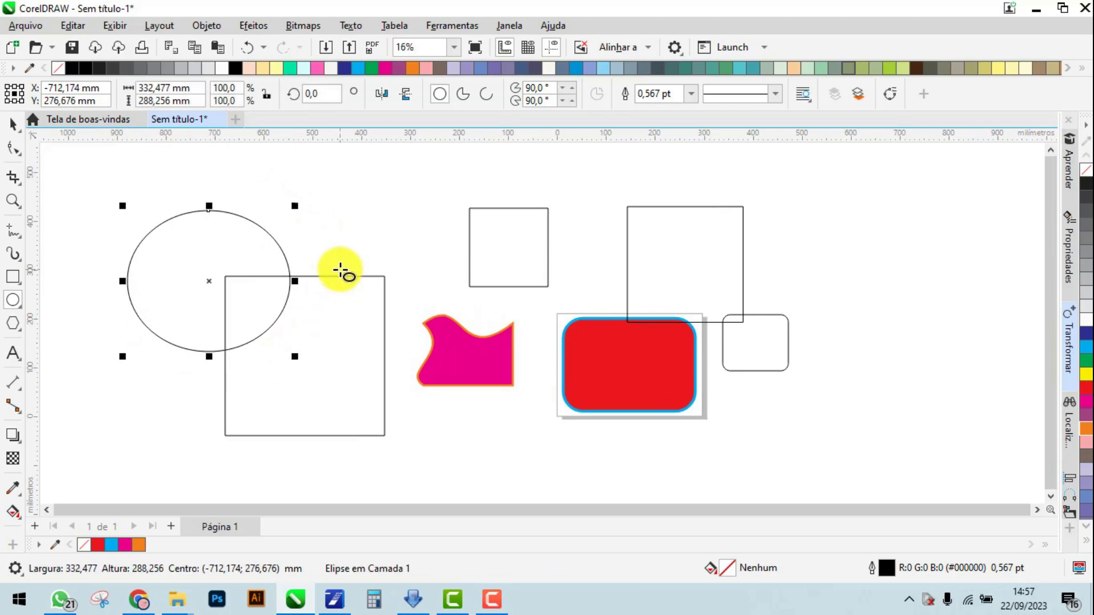
left_click(353, 178)
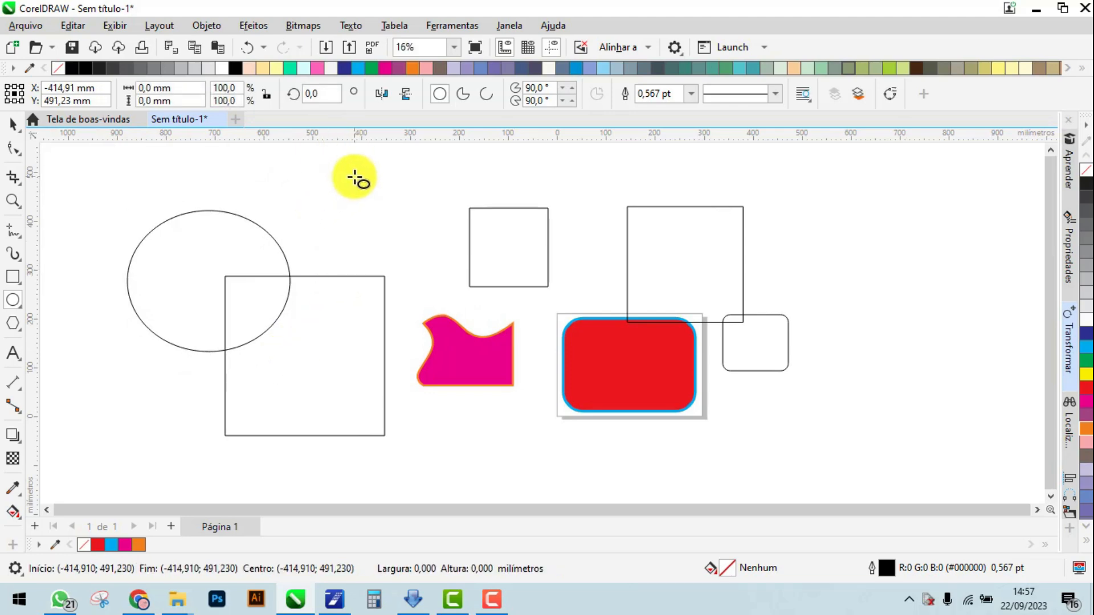
left_click_drag(354, 178, 439, 265)
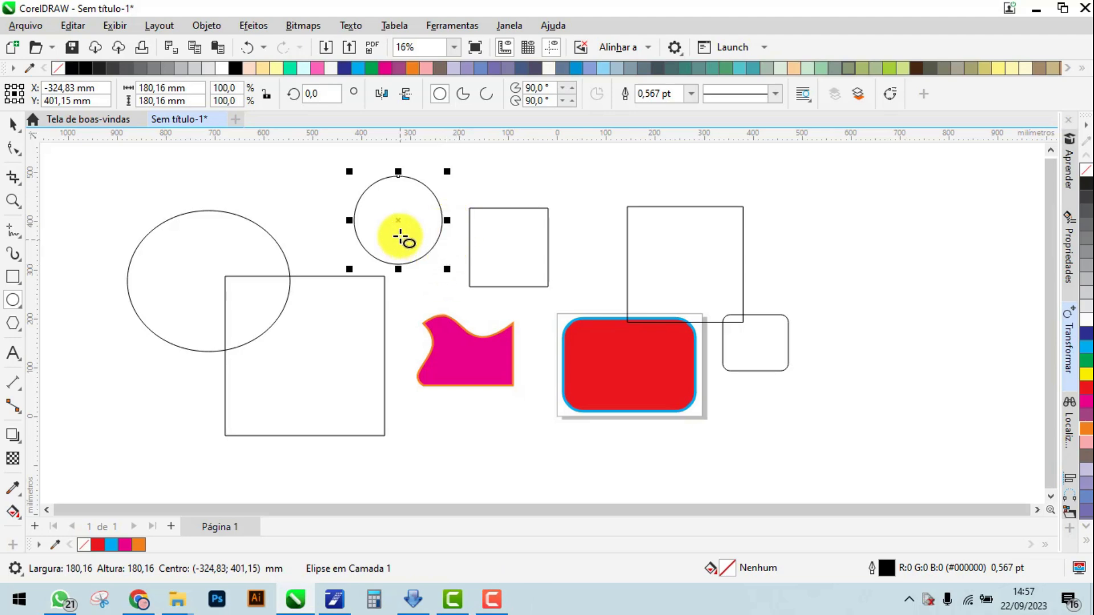
left_click(15, 123)
left_click(68, 219)
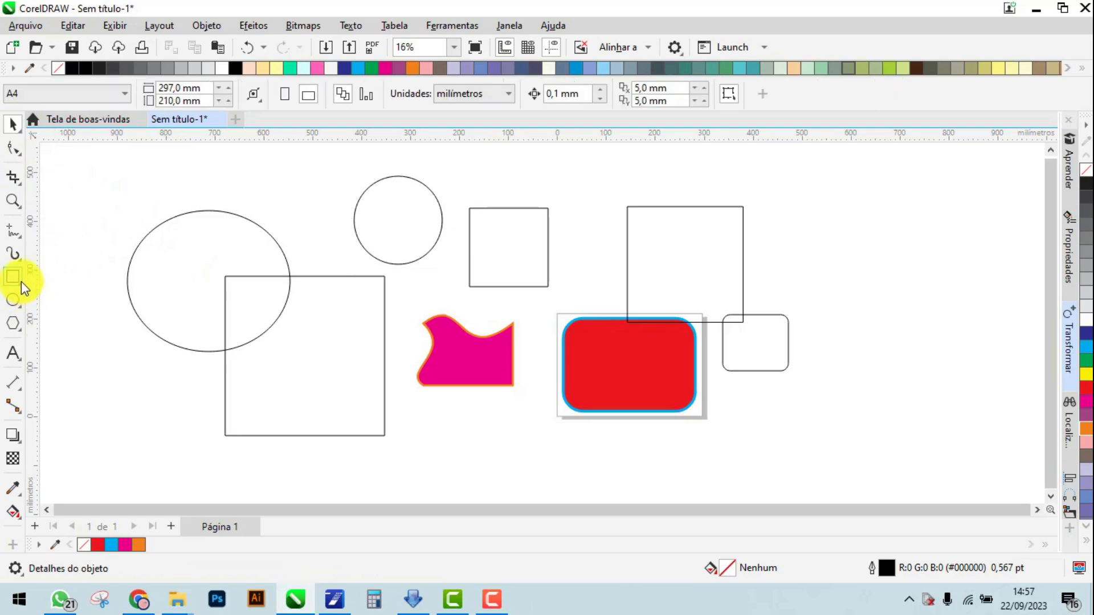
Delete the ellipse, the circle, the largest square and the small square above the magenta shape
left_click(22, 281)
left_click(181, 255)
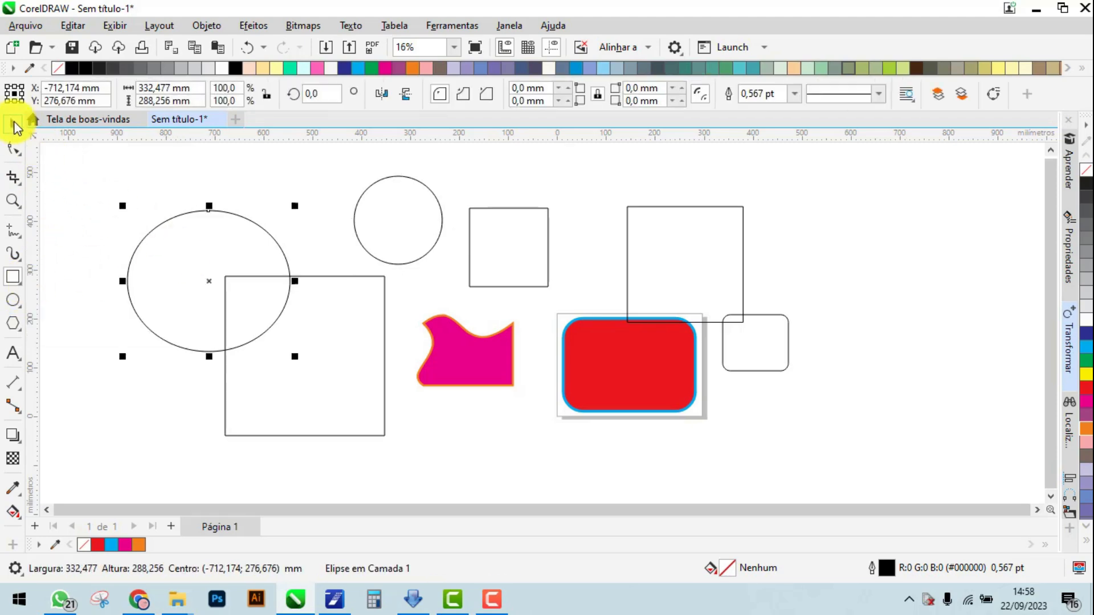
key("Delete")
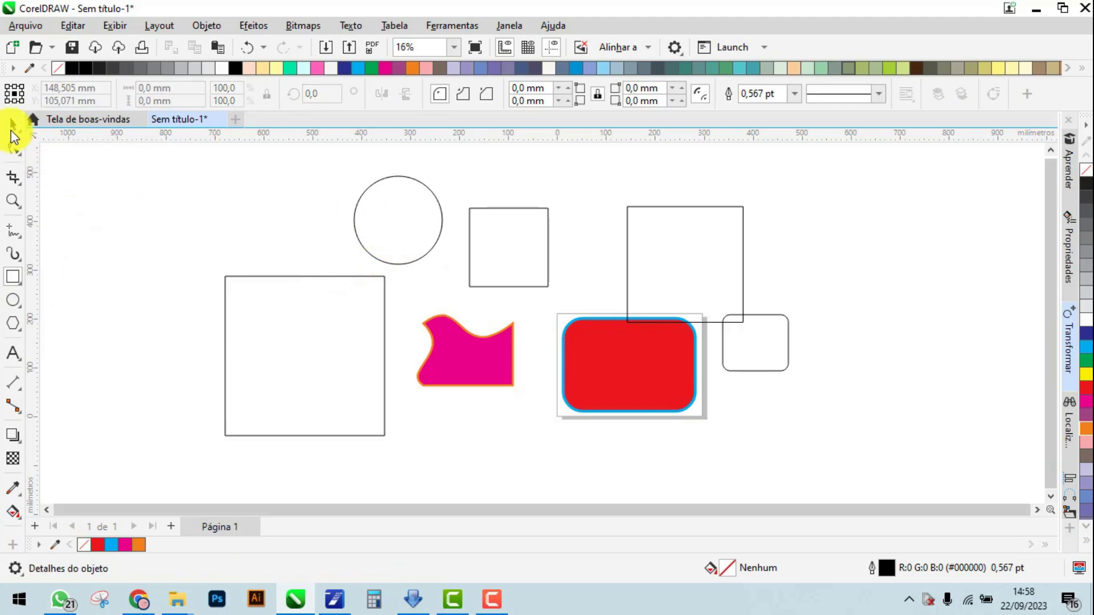
left_click(350, 226)
key("Delete")
left_click(385, 316)
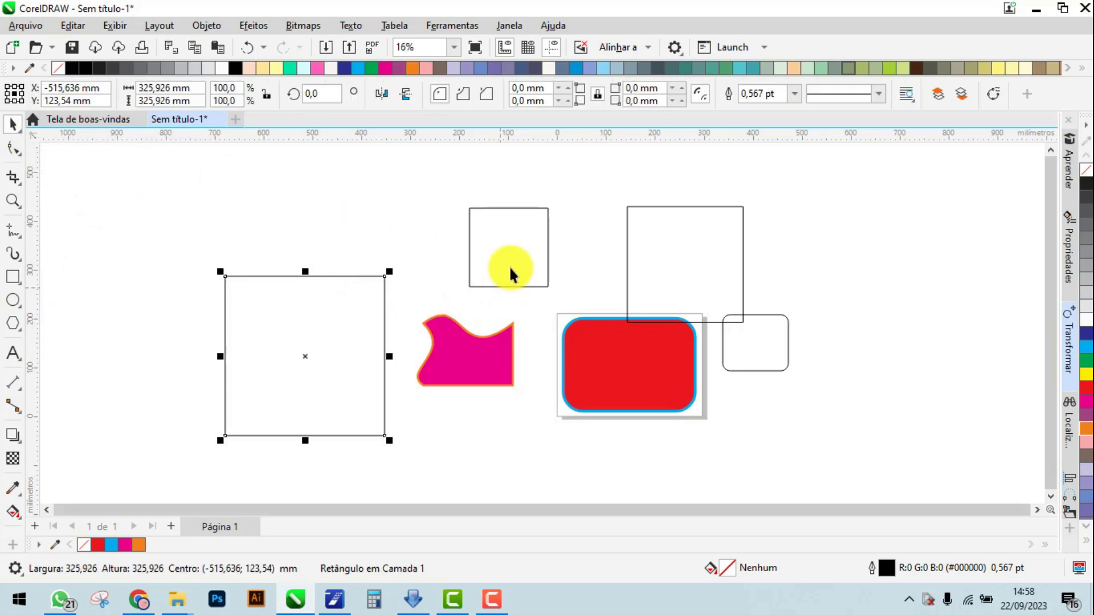
key("Delete")
left_click(488, 252)
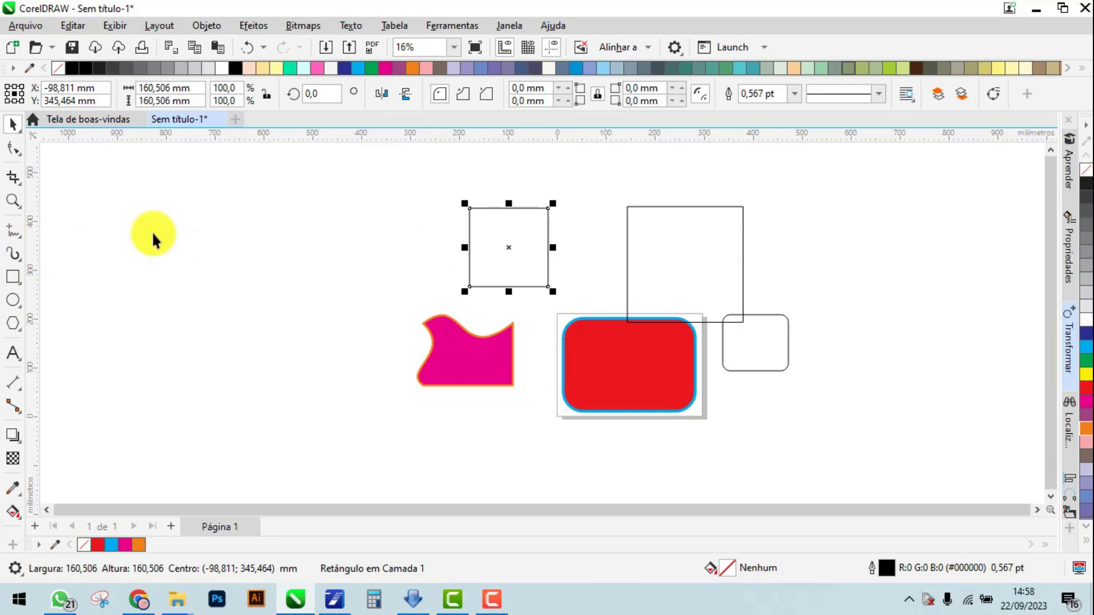
key("Delete")
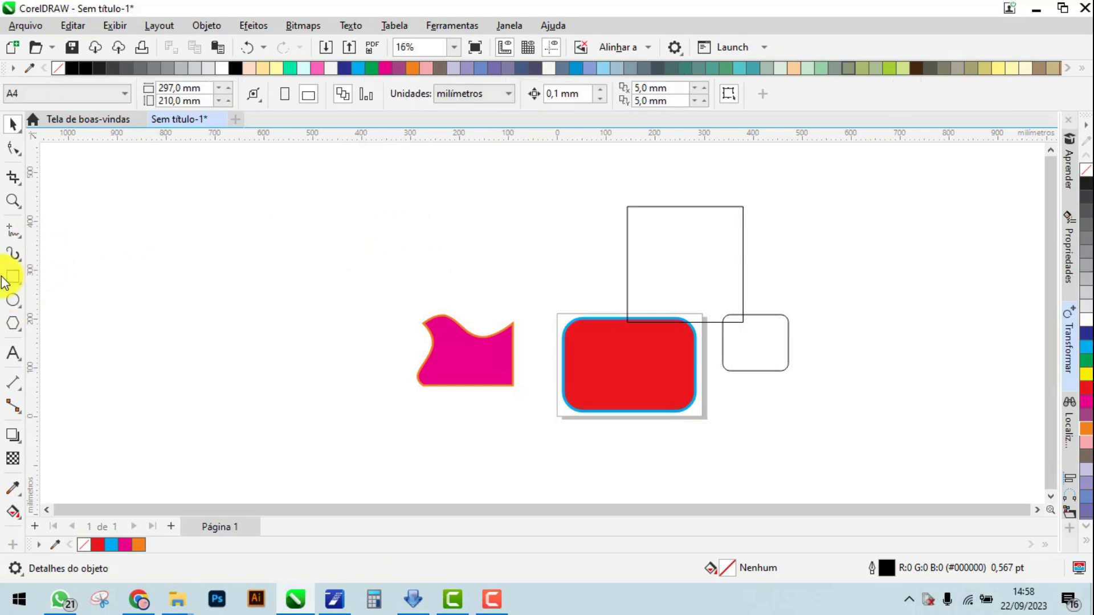
Draw two 3-point rectangles: a horizontal one about 301 by 111 mm and a tilted one, rotated about 340°, above the magenta shape
left_click(20, 284)
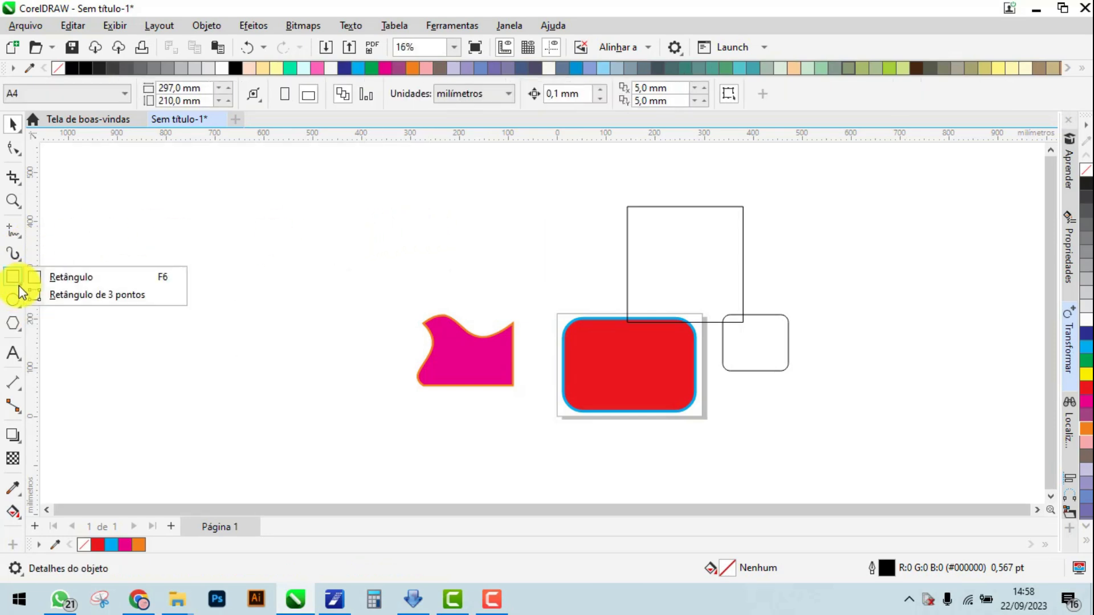
left_click(72, 296)
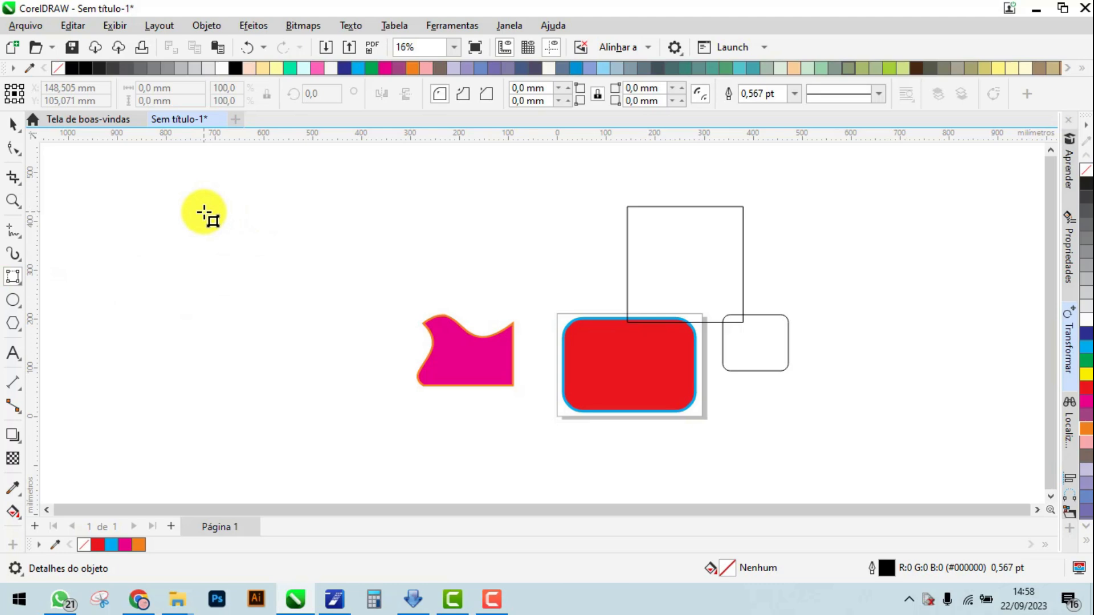
left_click_drag(203, 213, 350, 215)
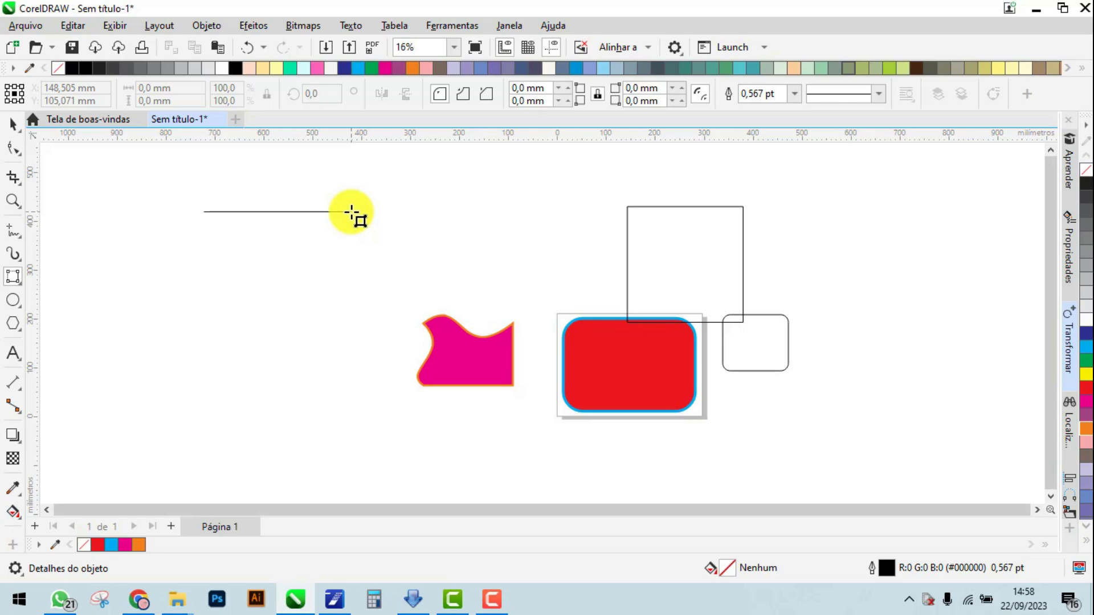
mouse_move(352, 212)
left_mouse_down()
mouse_move(371, 373)
mouse_move(361, 154)
mouse_move(359, 391)
mouse_move(354, 170)
mouse_move(351, 365)
mouse_move(349, 232)
mouse_move(367, 337)
mouse_move(362, 296)
left_mouse_up()
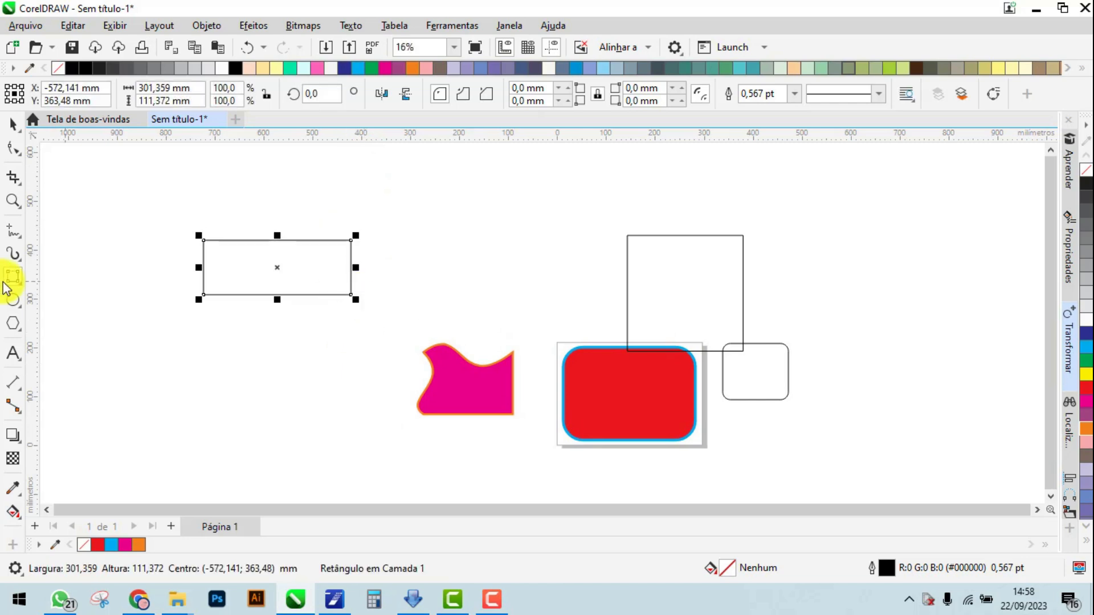
left_click_drag(411, 178, 533, 224)
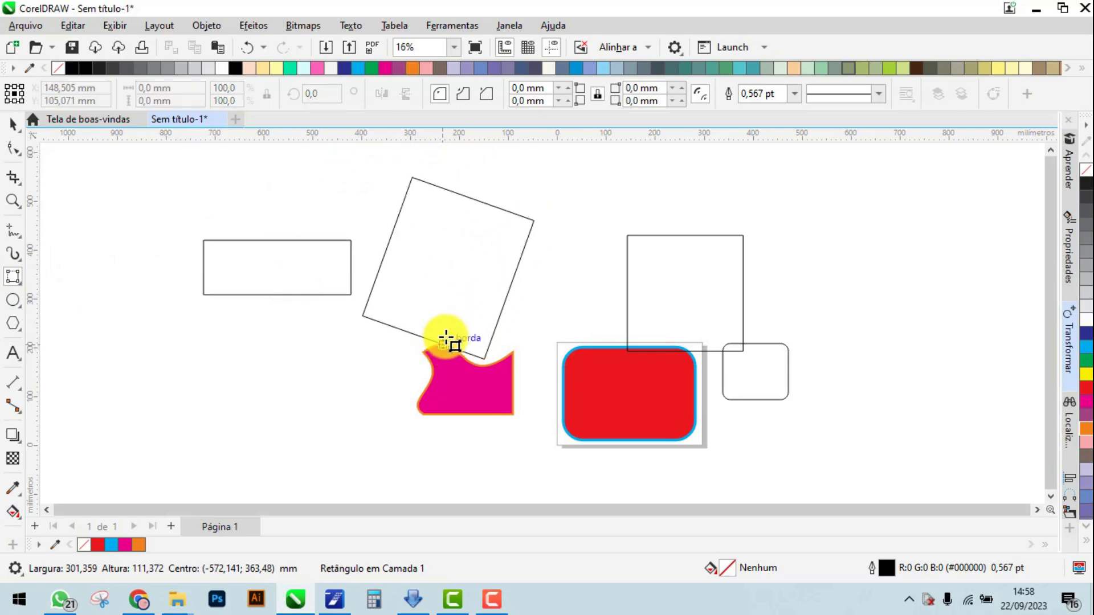
left_click(468, 318)
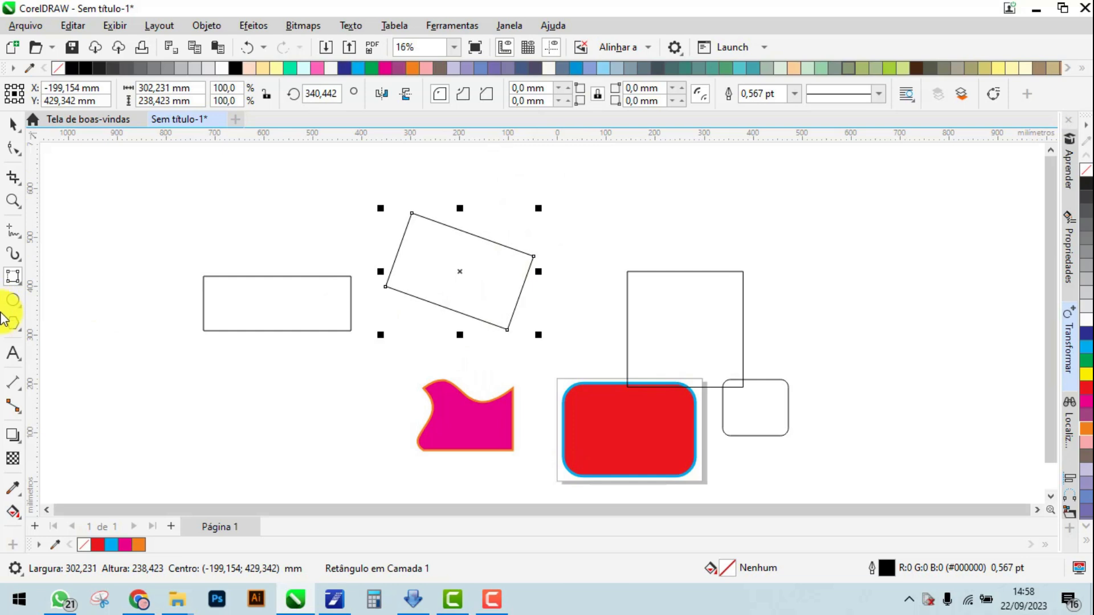
Draw a tilted 3-point ellipse and a perfect circle about 193 mm across above the horizontal rectangle
left_click(20, 314)
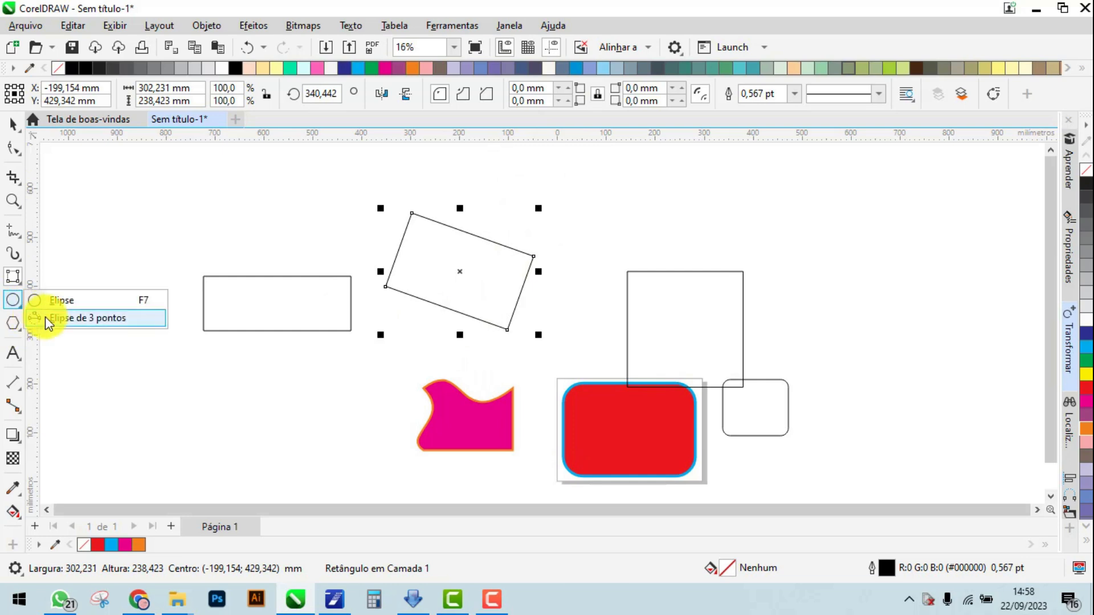
left_click(49, 319)
left_click_drag(132, 184, 220, 252)
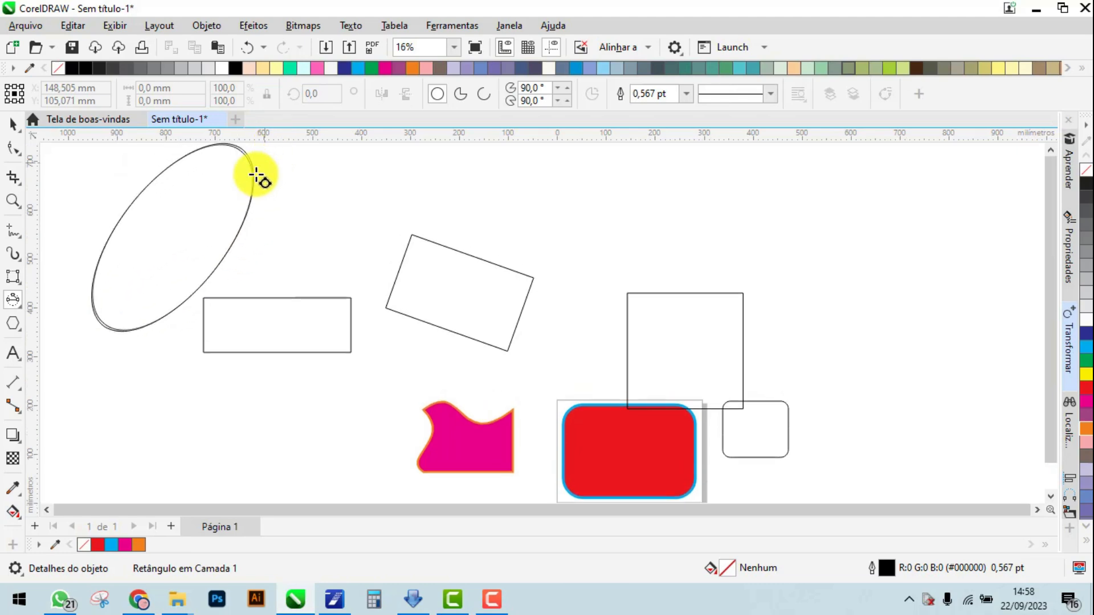
left_click(171, 253)
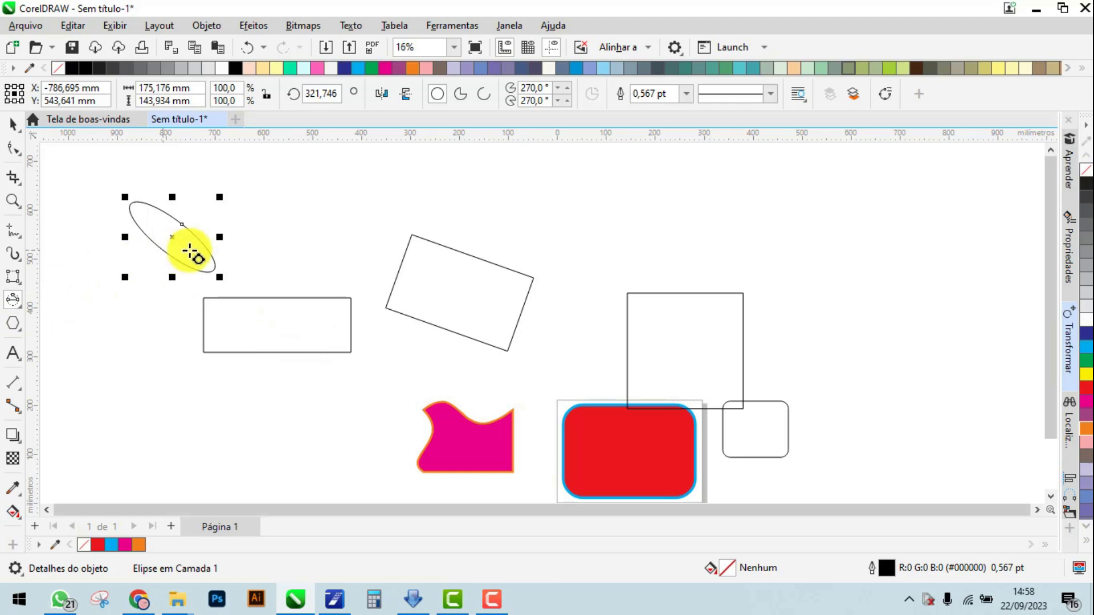
left_click_drag(281, 203, 330, 264)
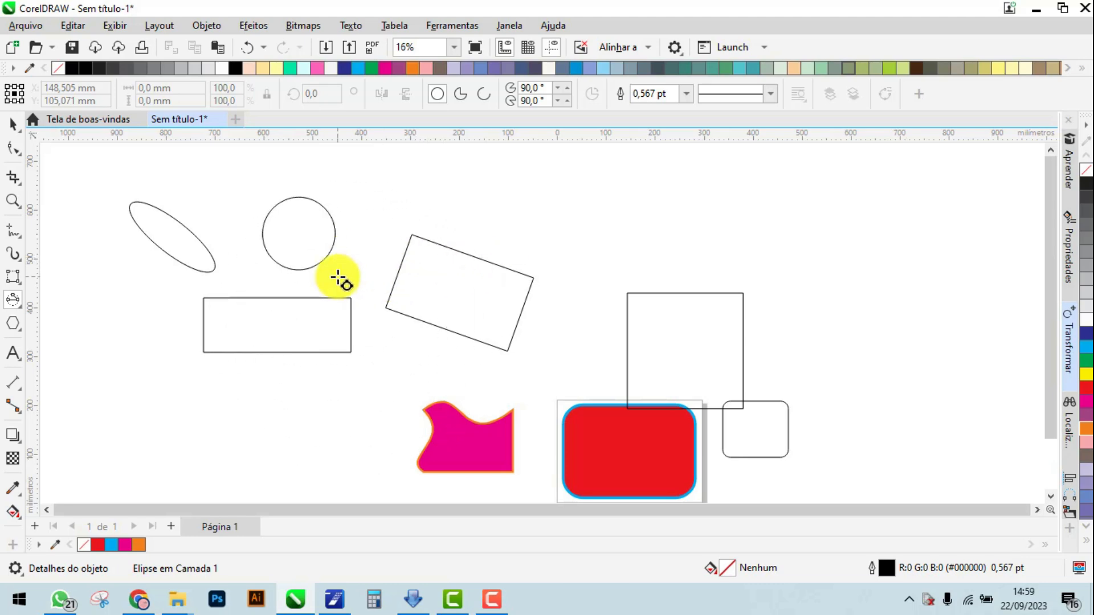
left_click(371, 266)
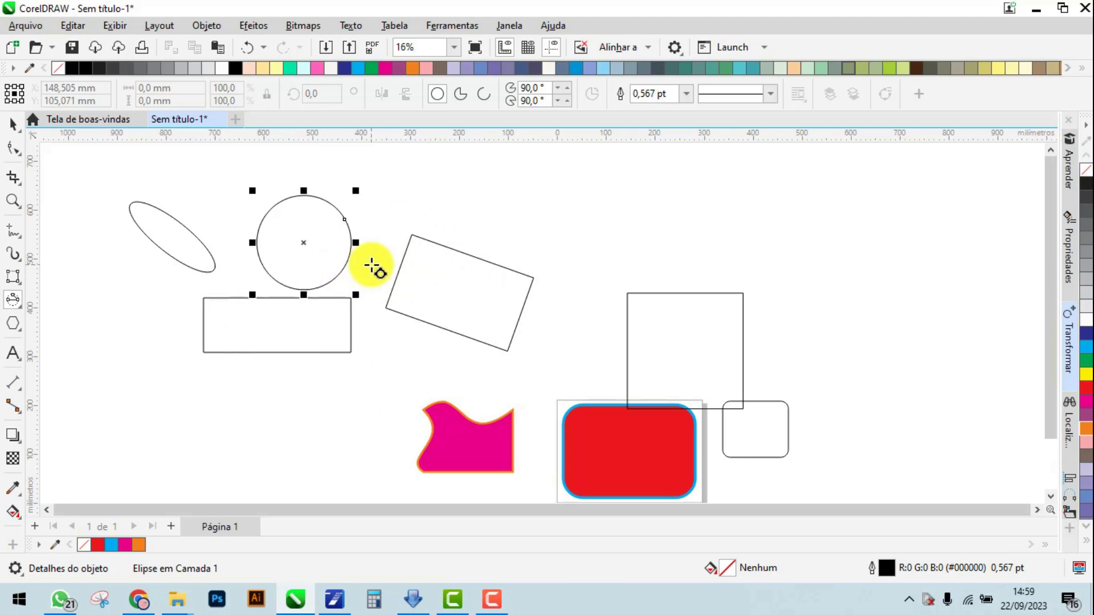
Draw a square rotated 45° into a diamond, about 337 mm across, above the empty square with the 3-point rectangle tool
left_click(22, 288)
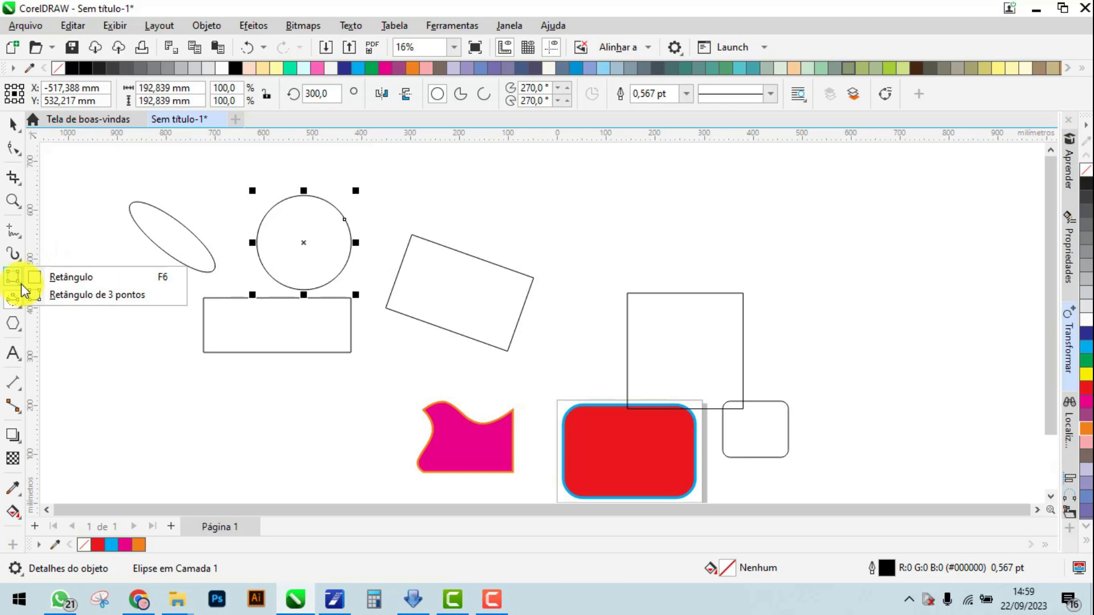
left_click(57, 297)
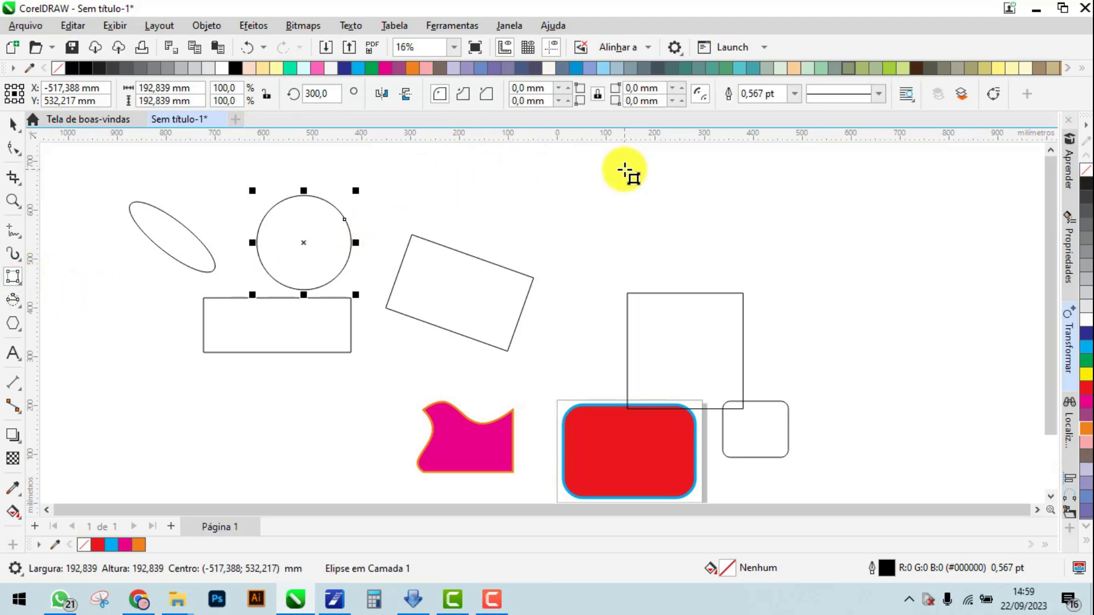
left_click(21, 289)
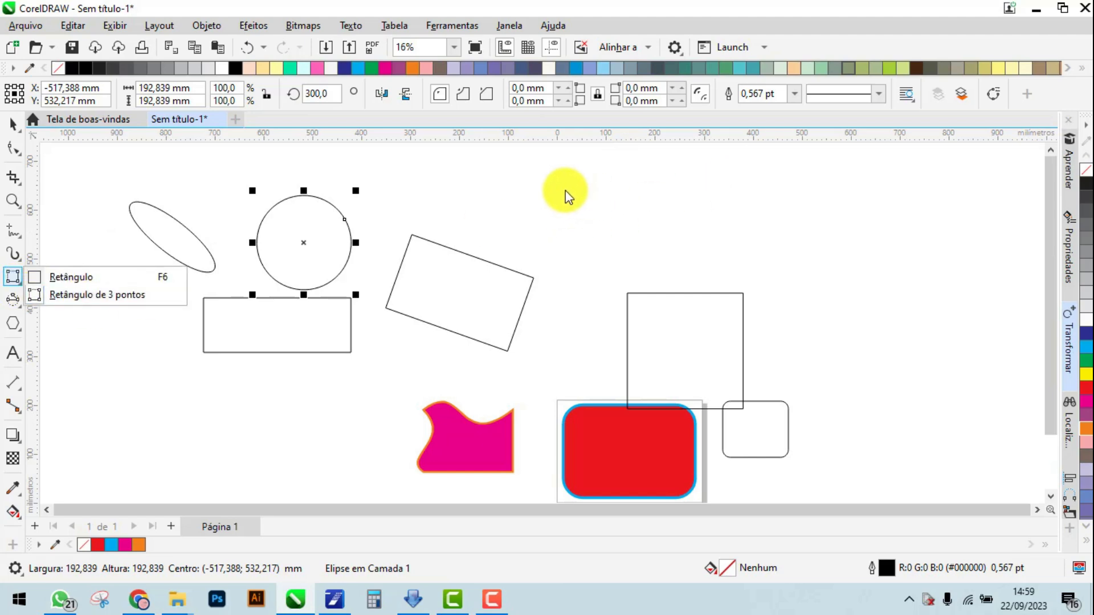
left_click(89, 295)
left_click_drag(535, 183, 595, 251)
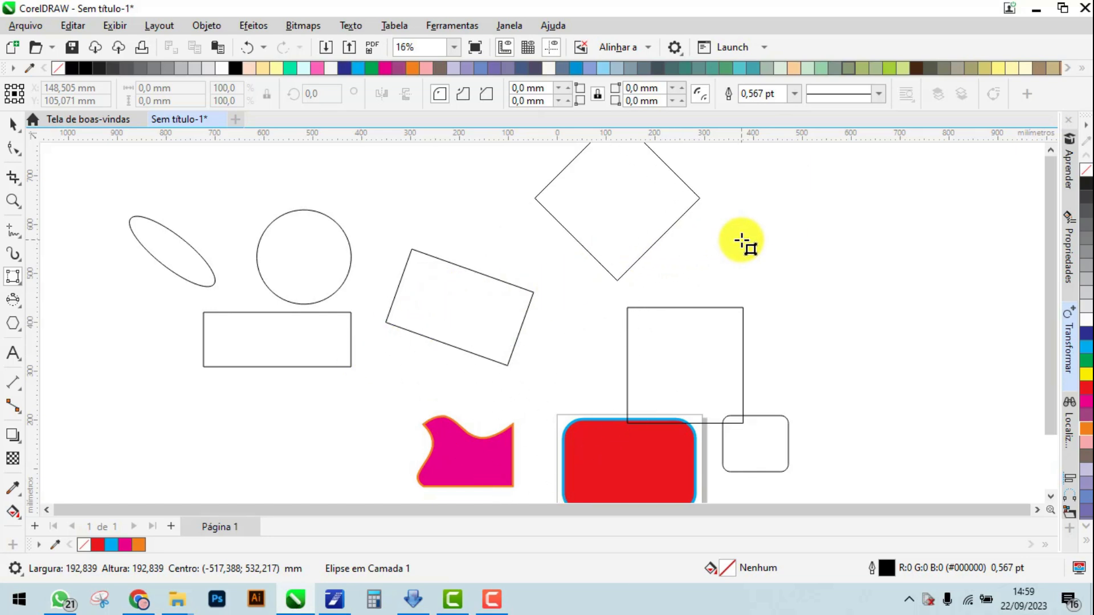
left_click(740, 240)
left_click(13, 123)
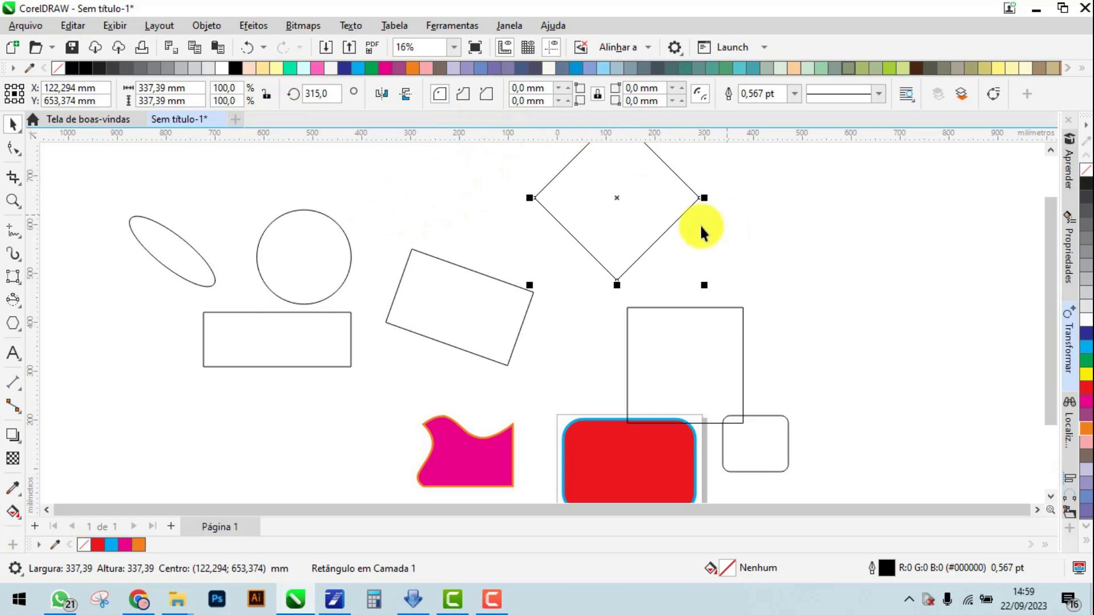
Delete all the shapes on and around the page
scroll(487, 191, "down", 1)
scroll(488, 200, "down", 1)
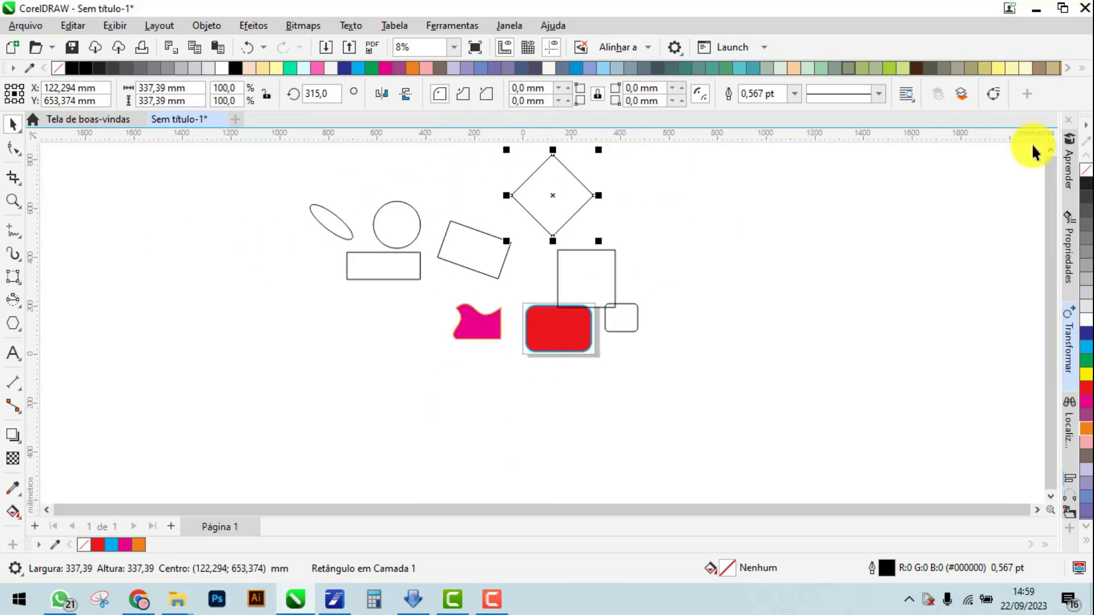
scroll(655, 151, "down", 1)
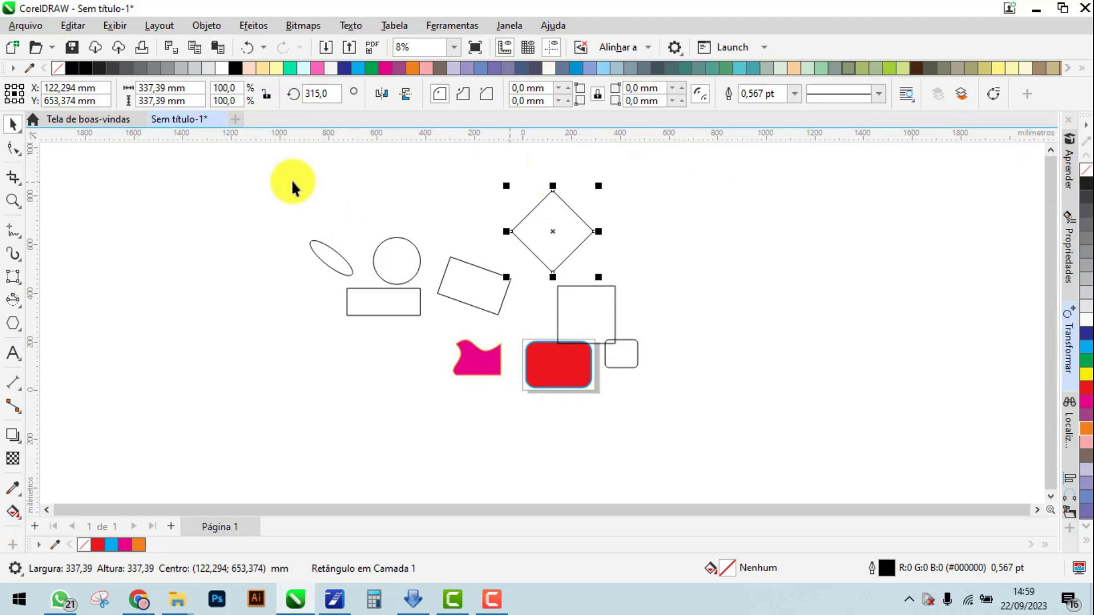
left_click_drag(217, 184, 757, 463)
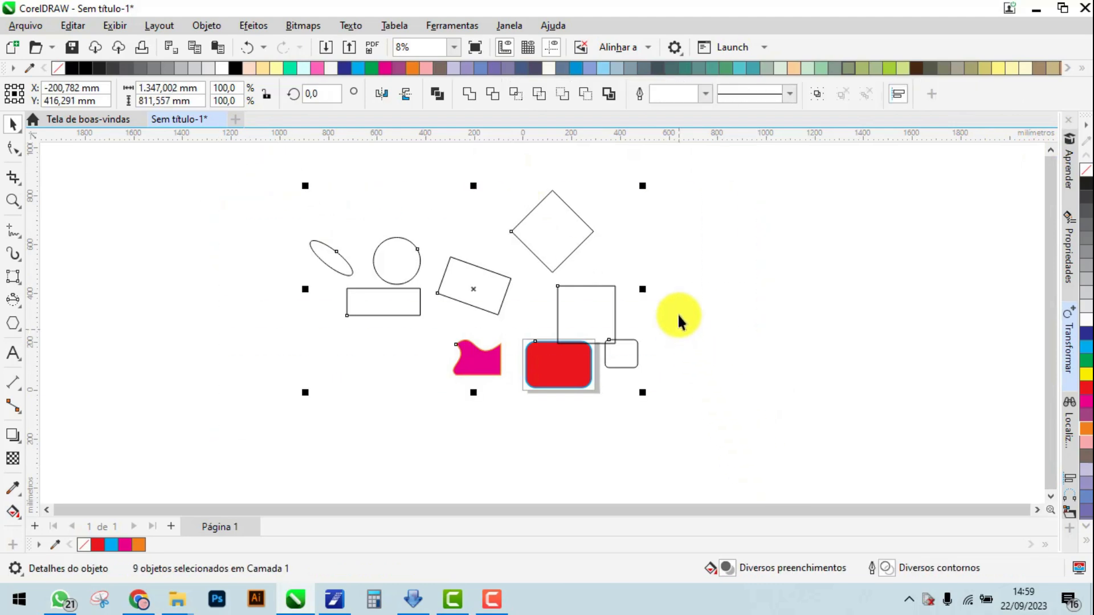
key("Delete")
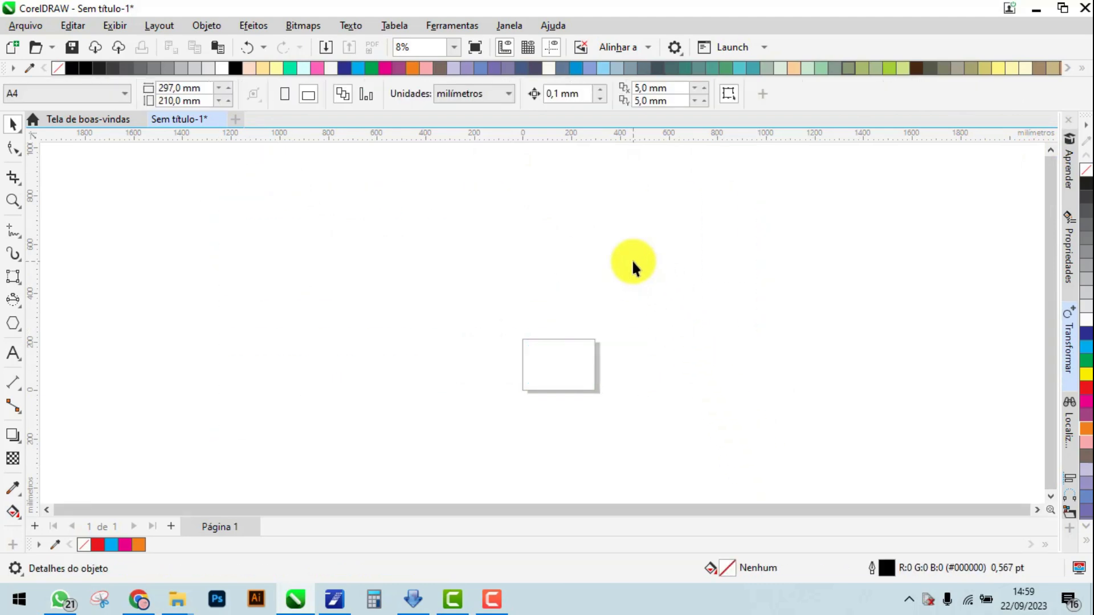
Draw a perfect circle about 840 mm across around the page with the Ellipse tool
left_click(18, 308)
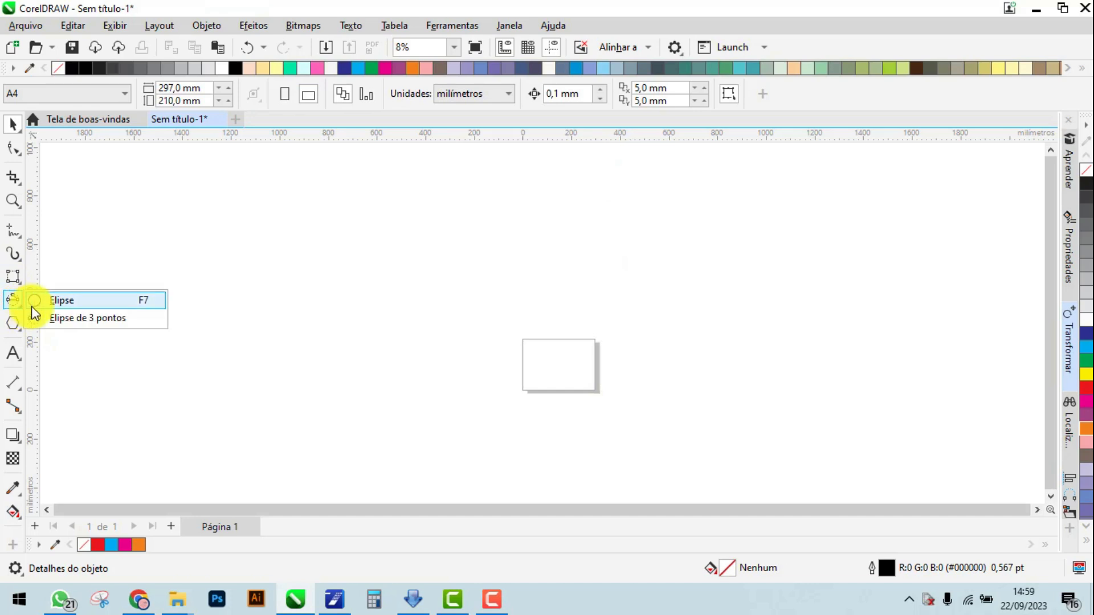
left_click(32, 306)
mouse_move(424, 229)
left_mouse_down()
mouse_move(625, 408)
mouse_move(630, 430)
left_mouse_up()
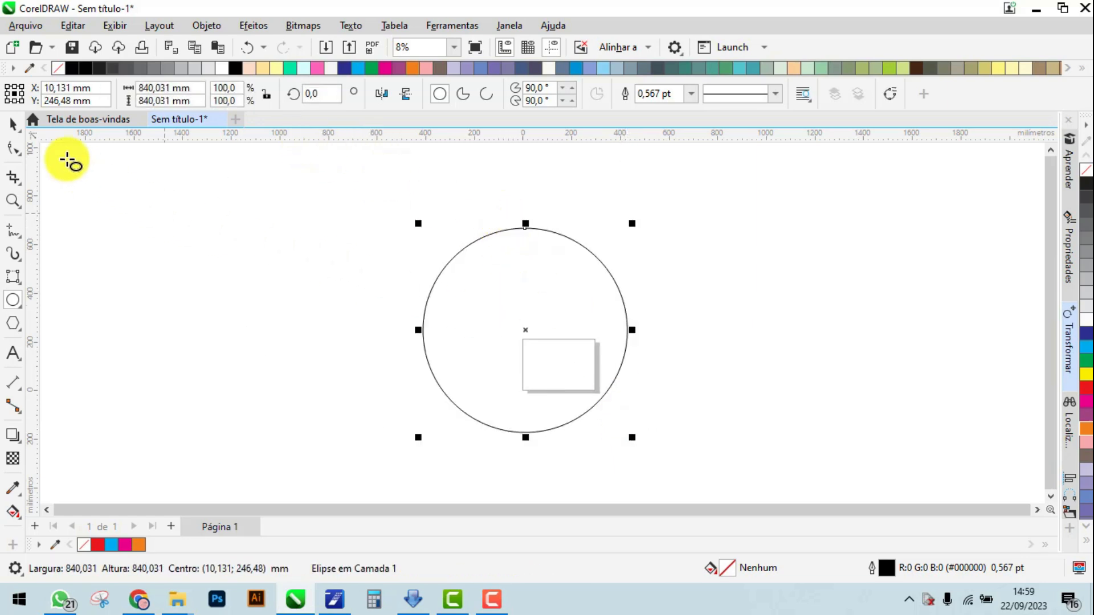
Shrink the circle to about 264 mm across and move it onto the middle of the page
left_click(14, 123)
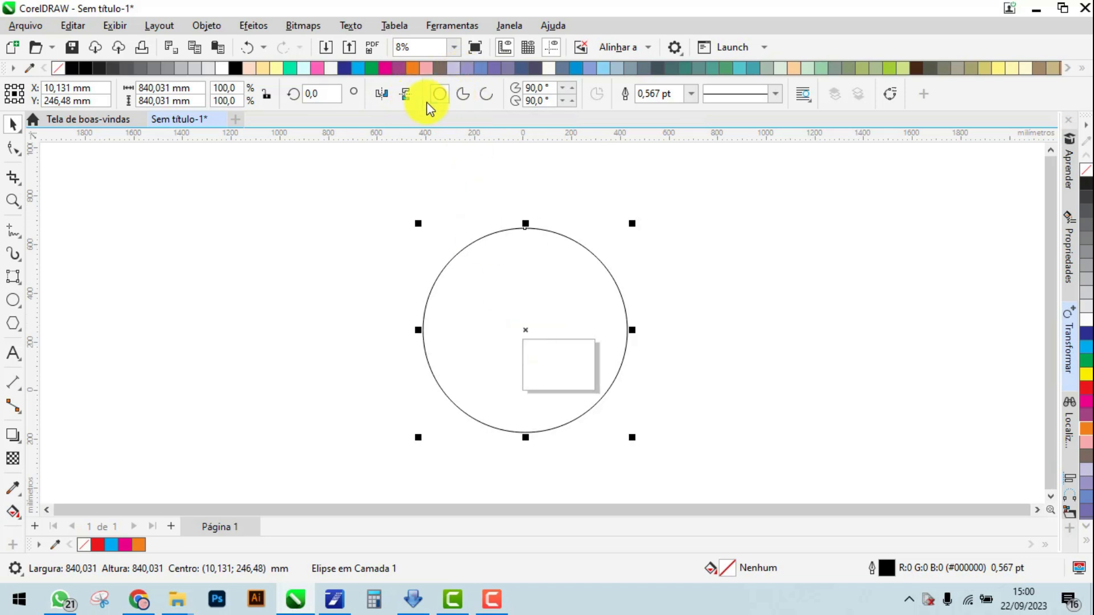
left_click_drag(632, 224, 493, 313)
left_click_drag(458, 406, 560, 370)
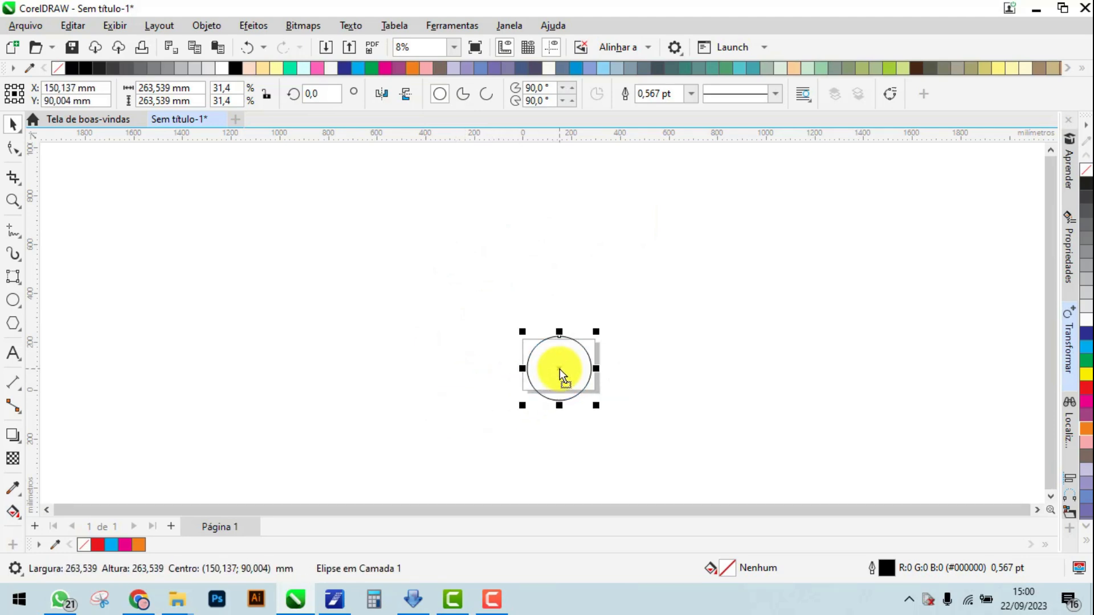
key("shift+F2")
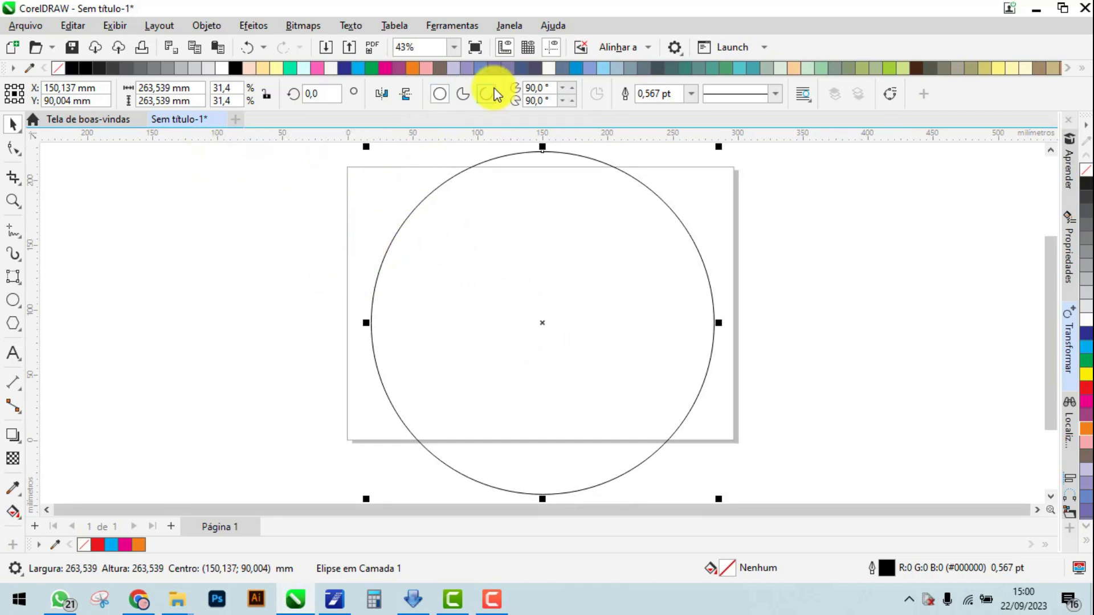
Turn the circle into a pie and reshape its opening with the Shape tool to a starting angle of about 351°
left_click(463, 95)
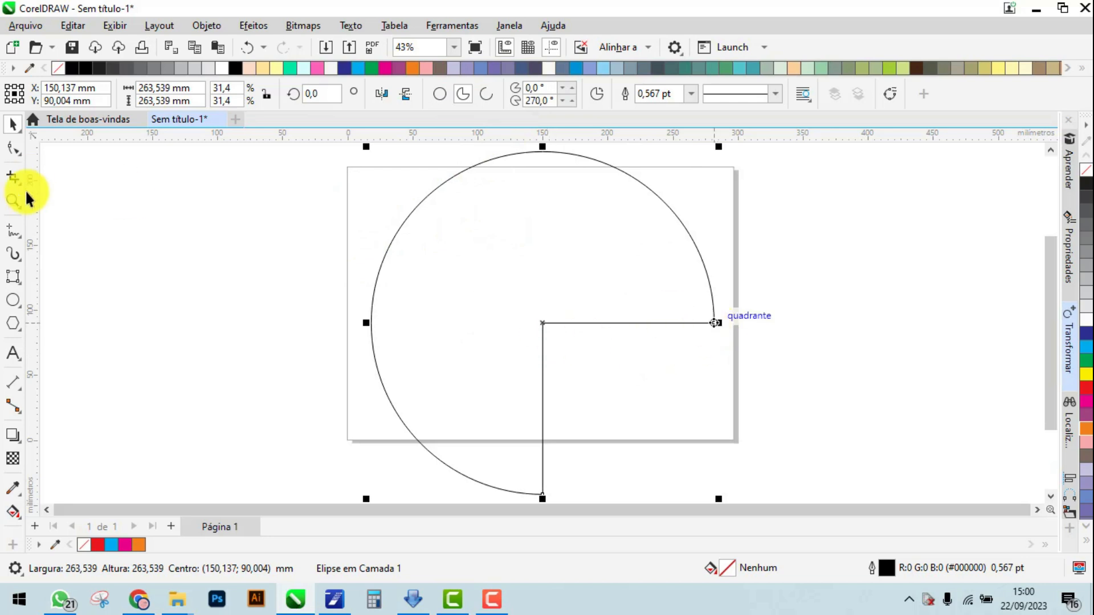
left_click(12, 151)
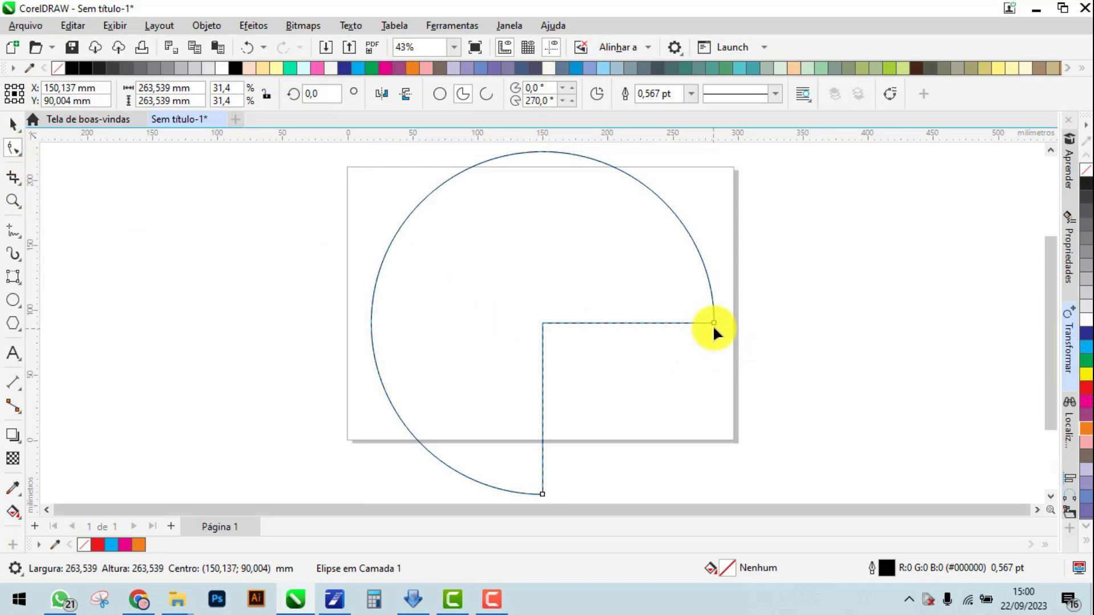
left_click_drag(715, 326, 664, 340)
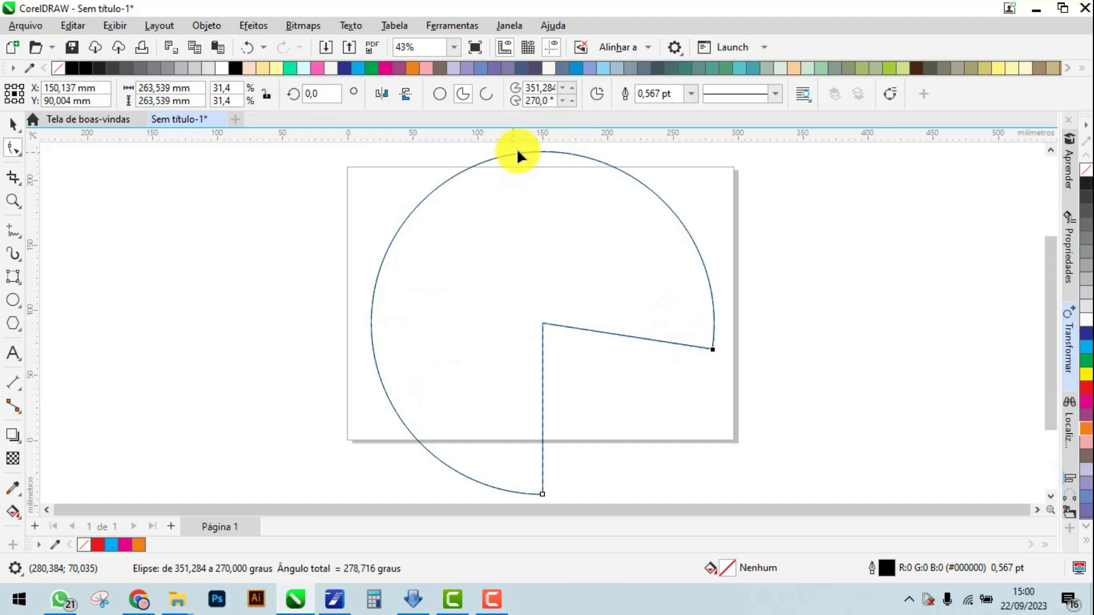
Convert the pie to an arc and move its end node to a starting angle of about 61°, keeping it an open arc
left_click(484, 98)
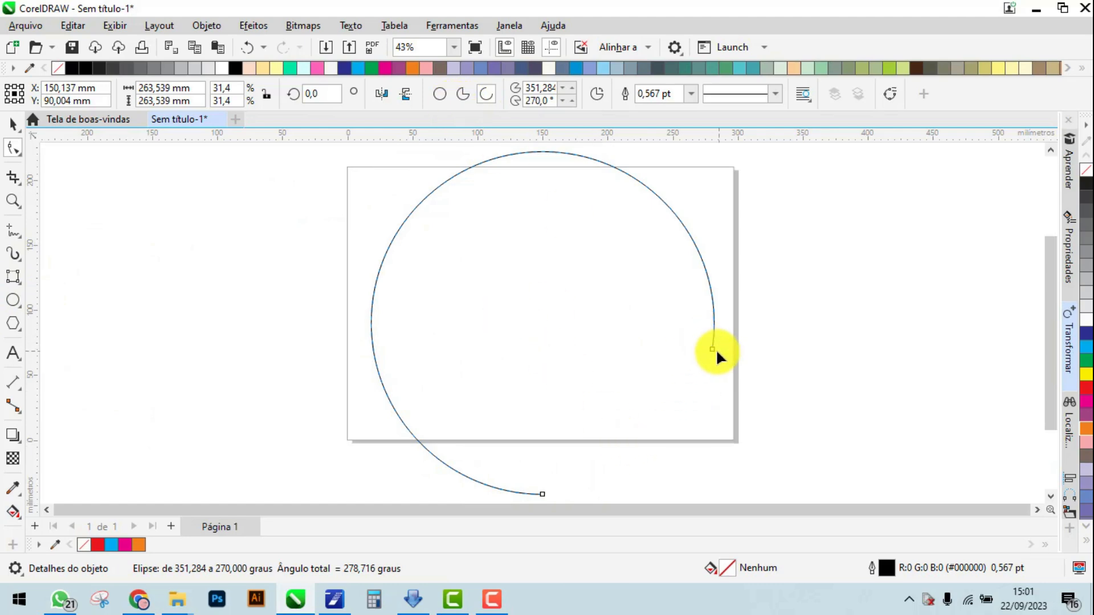
left_click_drag(713, 356, 605, 207)
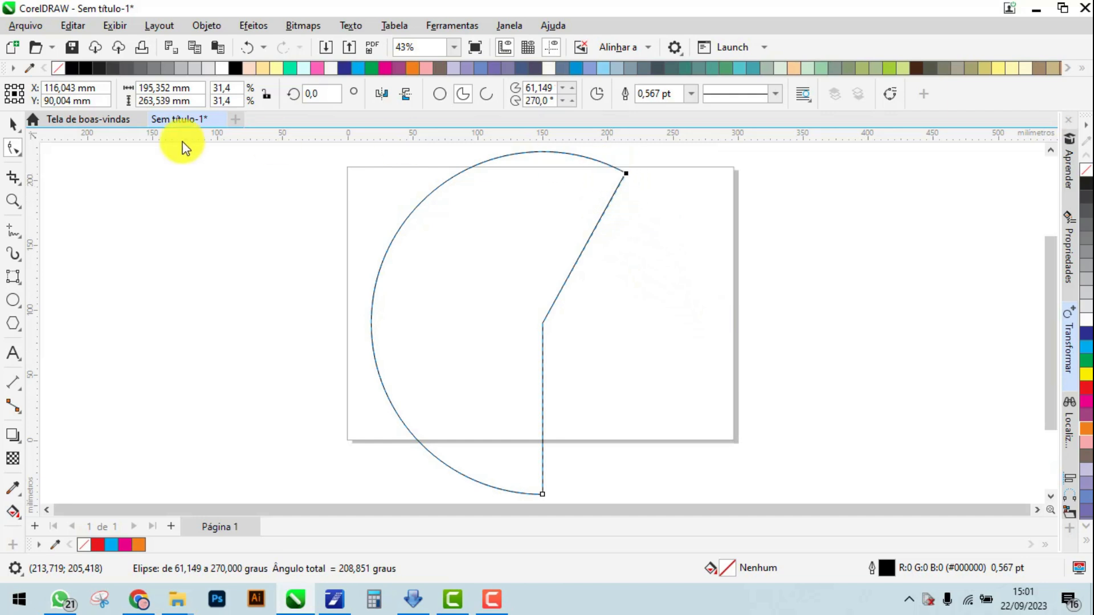
left_click(485, 93)
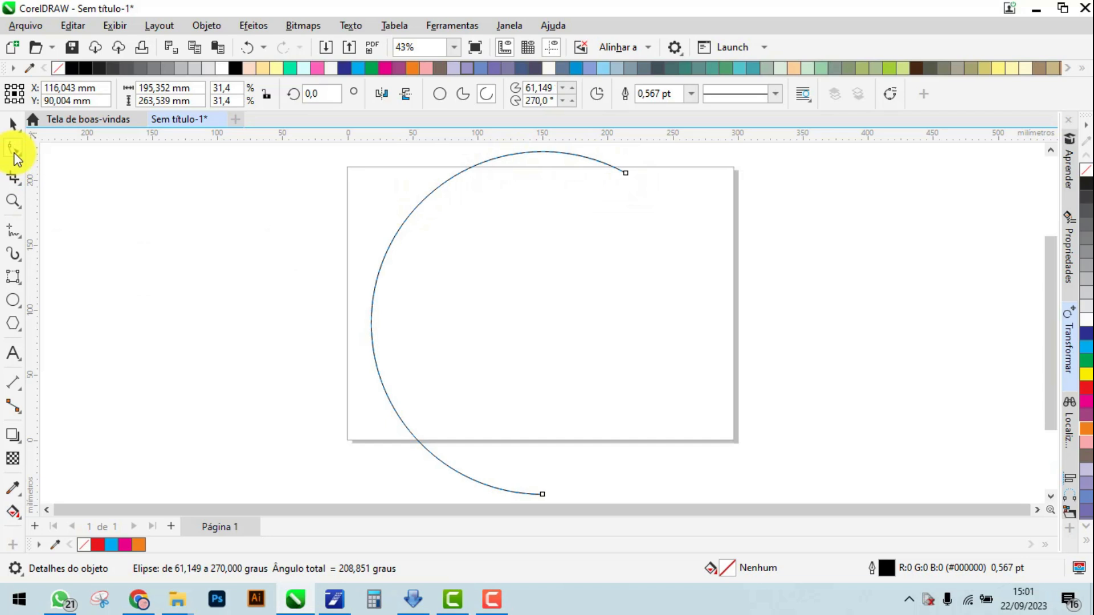
Give the arc a red outline and convert it to a pie with a yellow fill
left_click(13, 125)
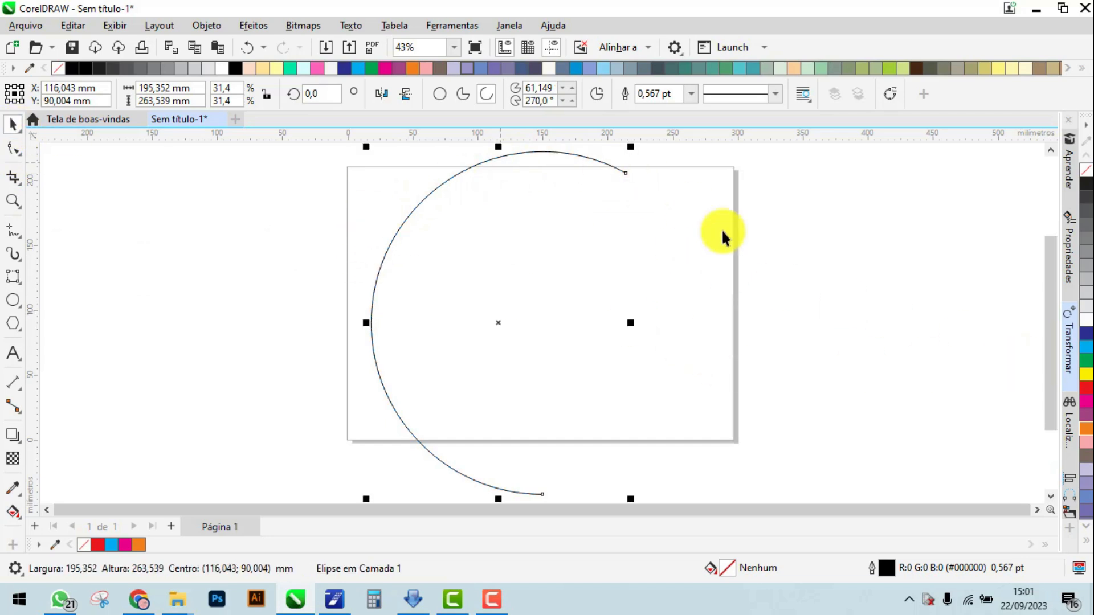
right_click(1088, 390)
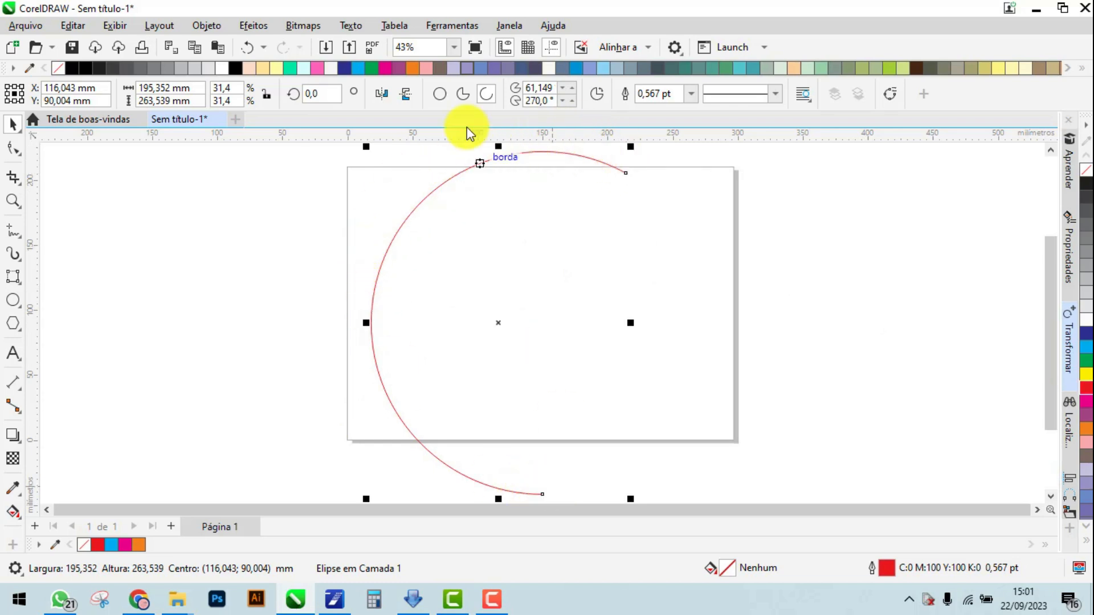
left_click(461, 91)
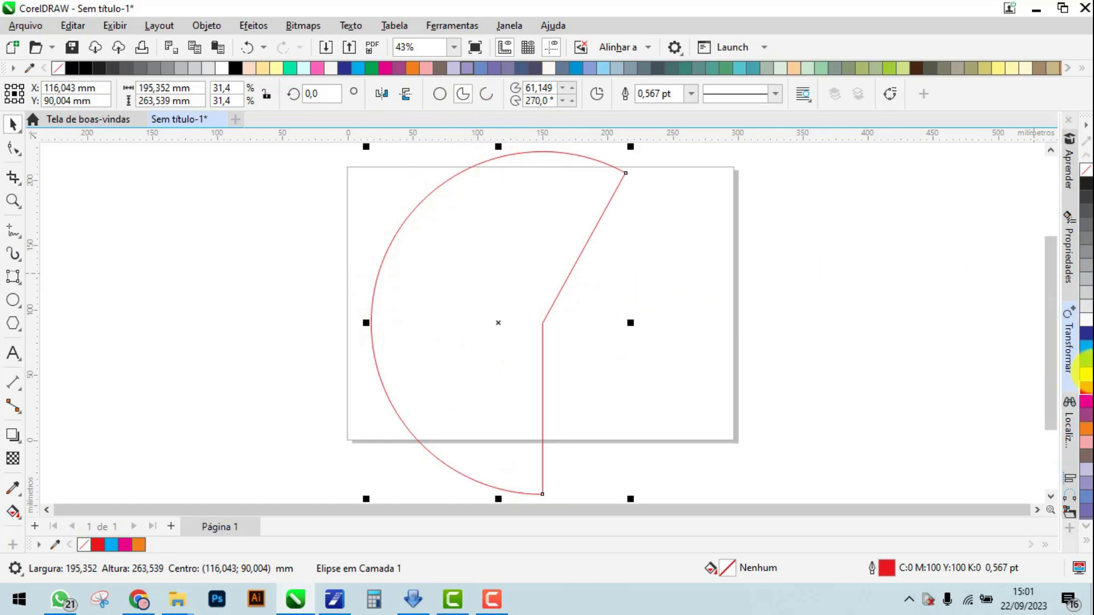
left_click(1087, 383)
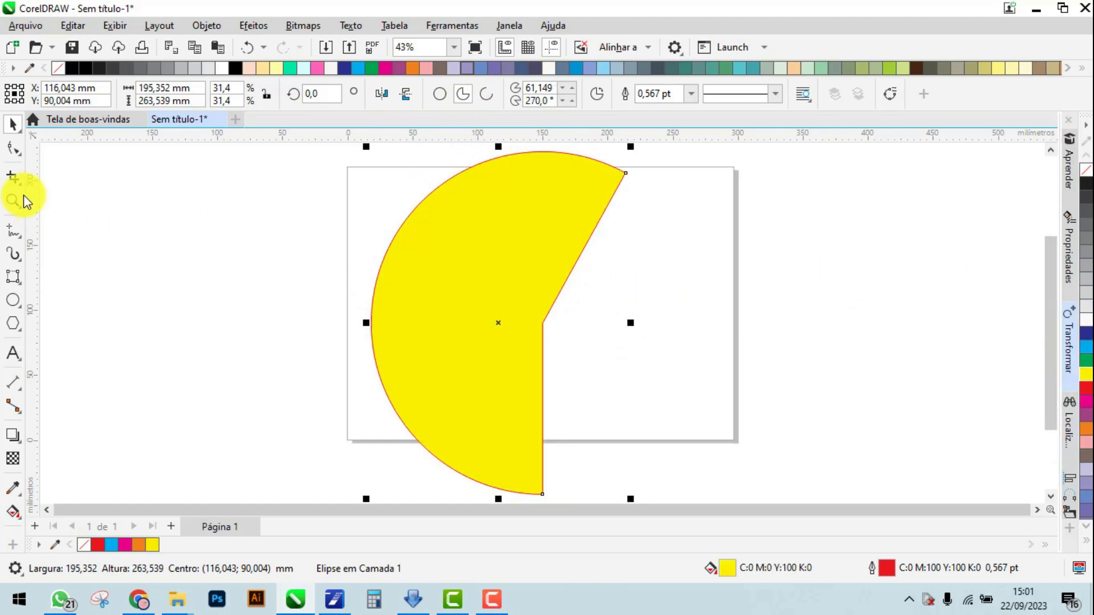
Narrow the yellow pie's opening to a starting angle of about 300.5° with the Shape tool, and restore it to a full circle
left_click(18, 153)
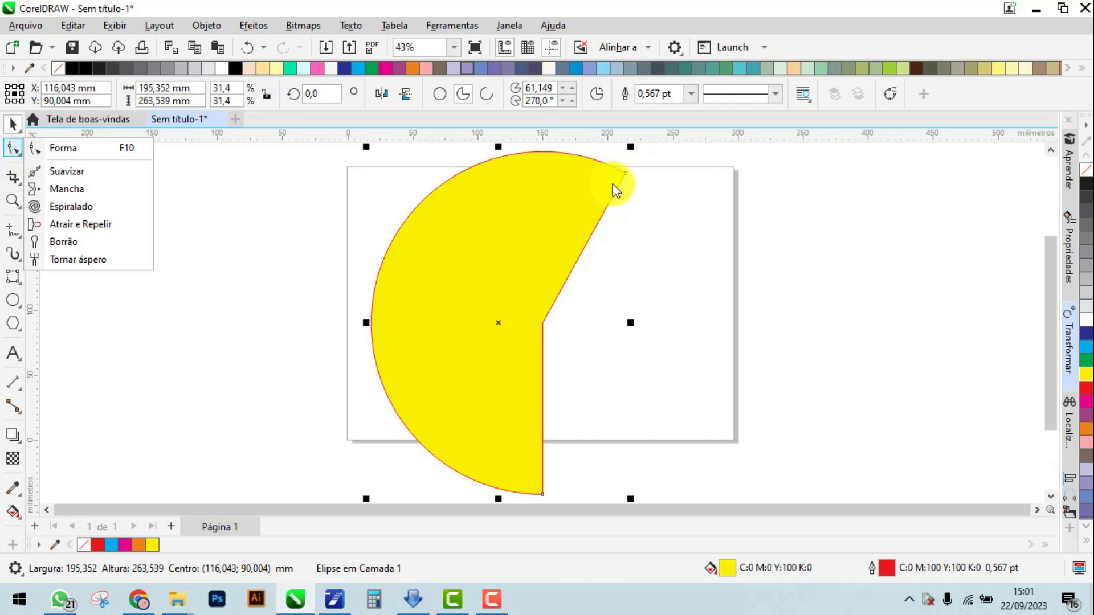
left_click(91, 148)
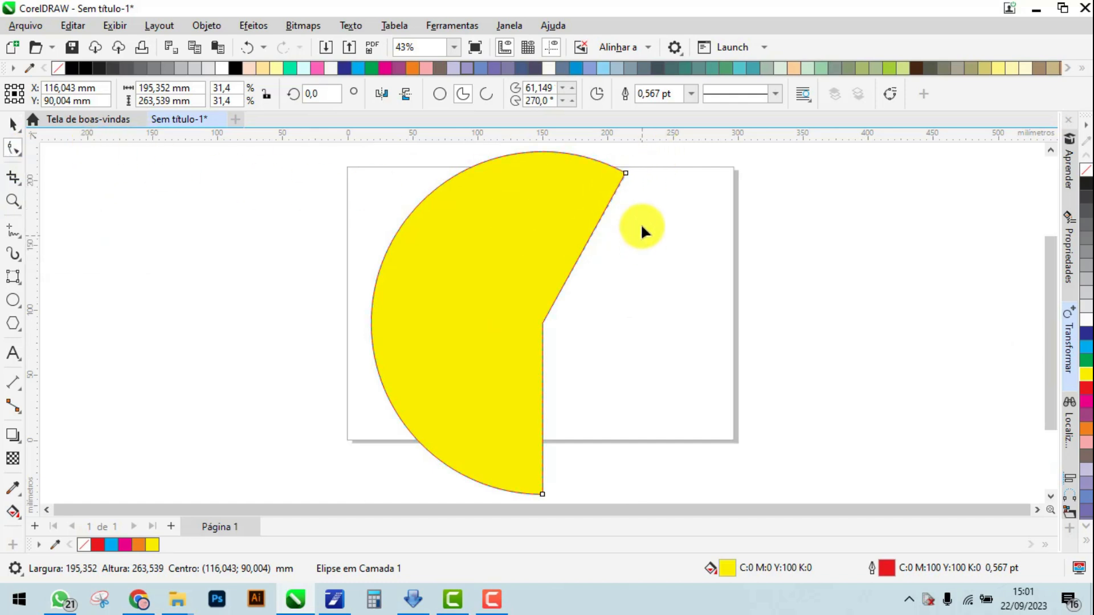
left_click_drag(624, 169, 575, 377)
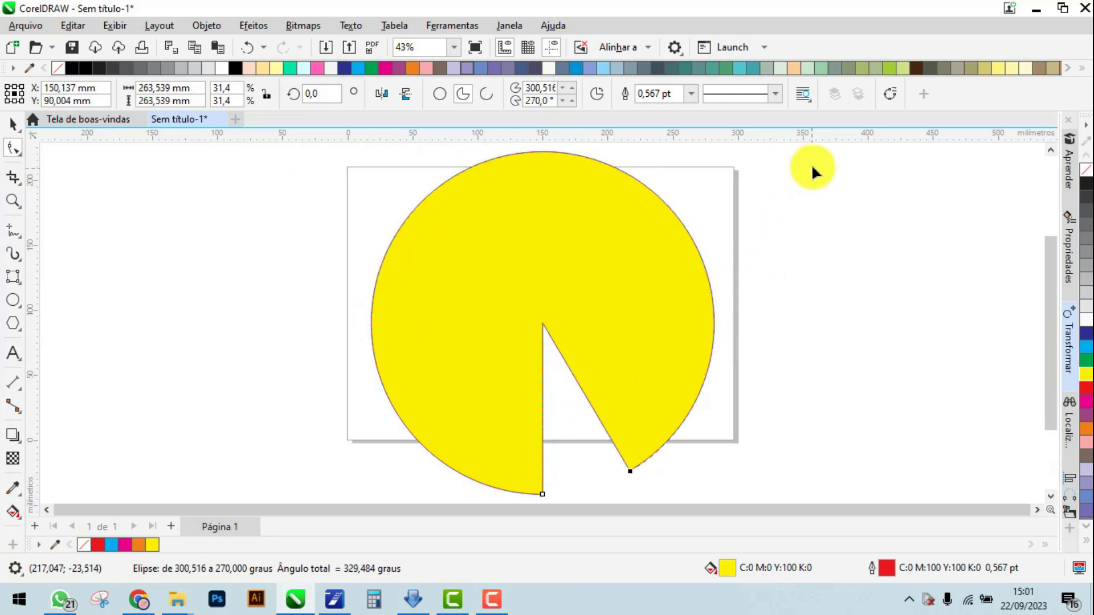
left_click(443, 95)
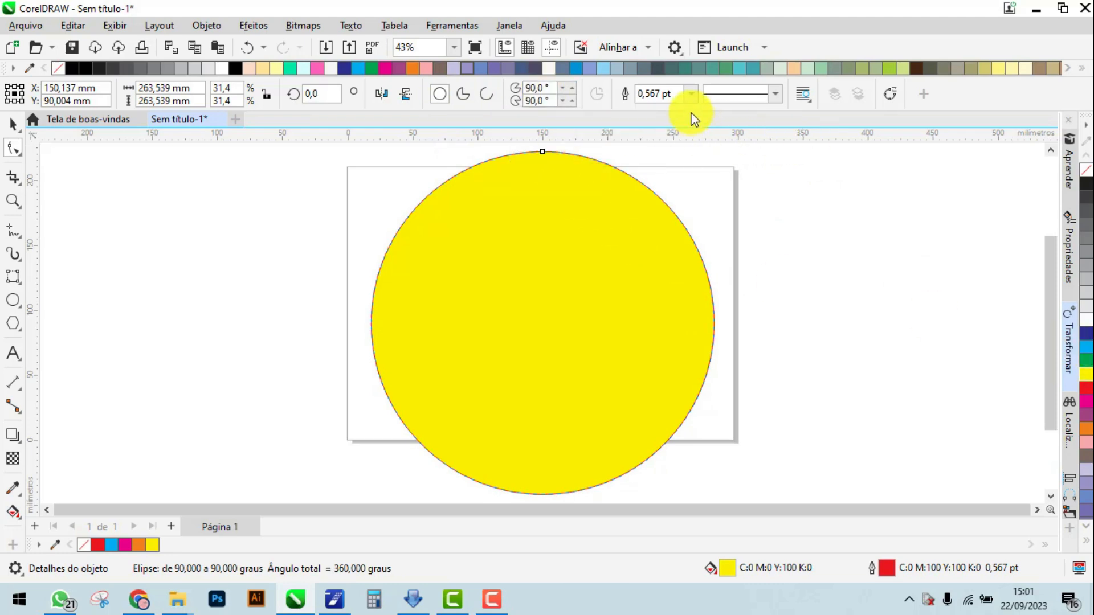
left_click(11, 126)
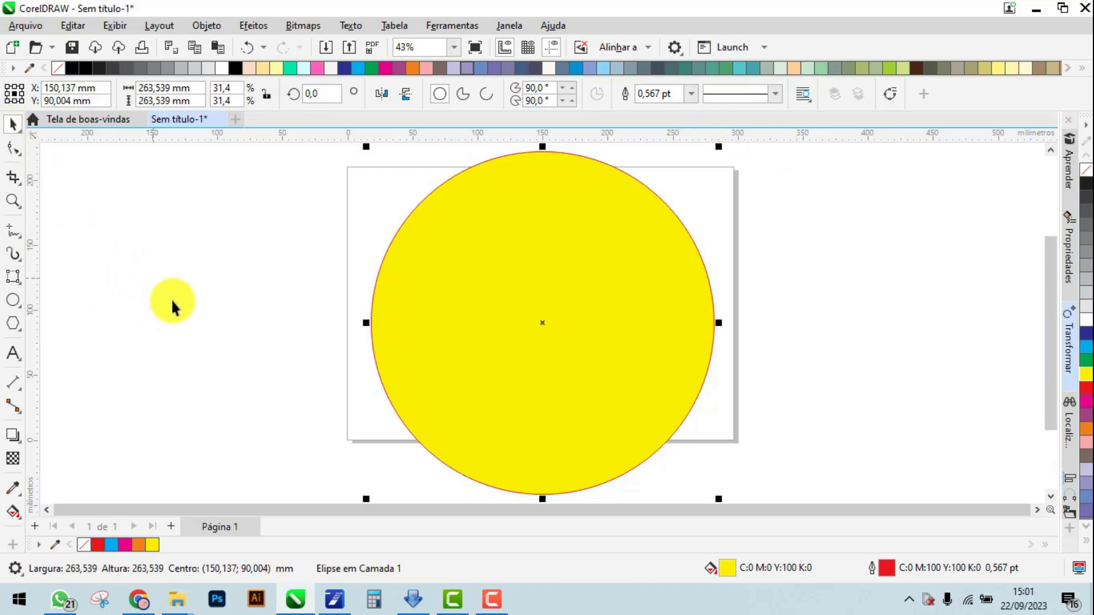